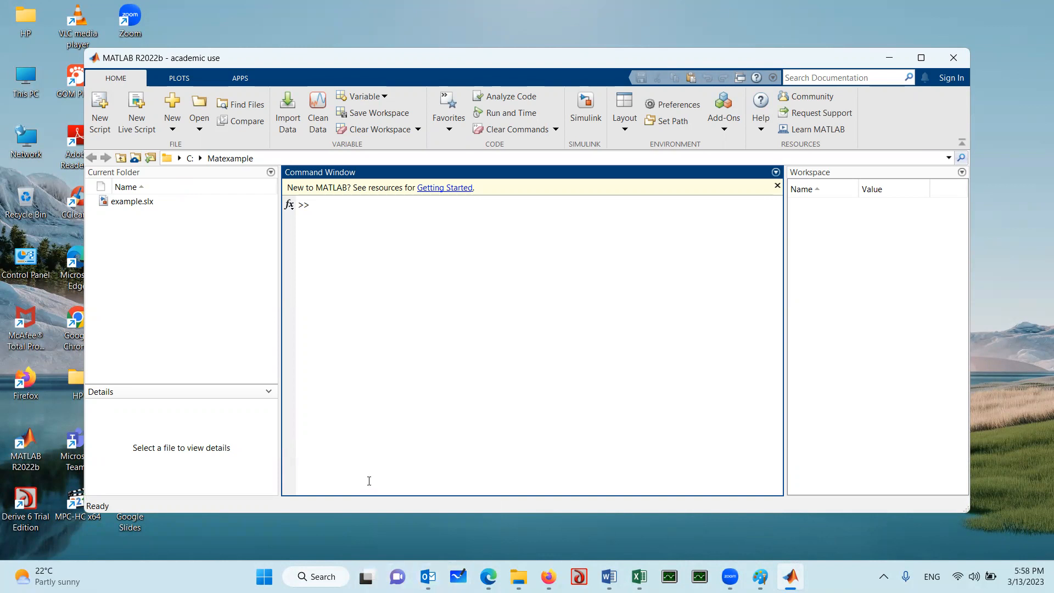
Switch to Microsoft Whiteboard, create a new board and handwrite the acceleration equation a = 5e^-t
{"action": "left_click", "coordinate": [459, 576]}
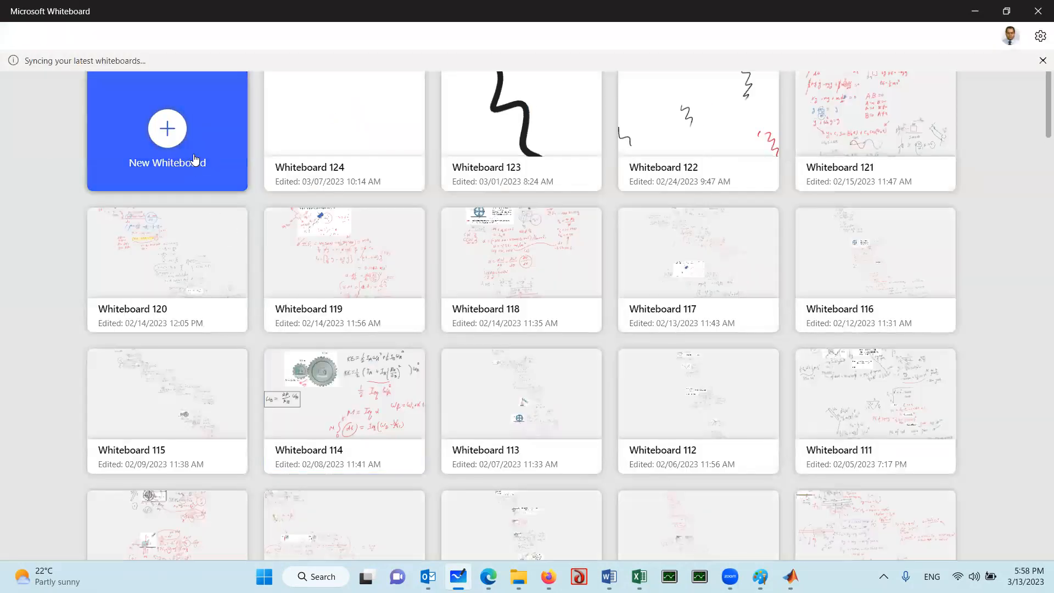
{"action": "left_click", "coordinate": [195, 158]}
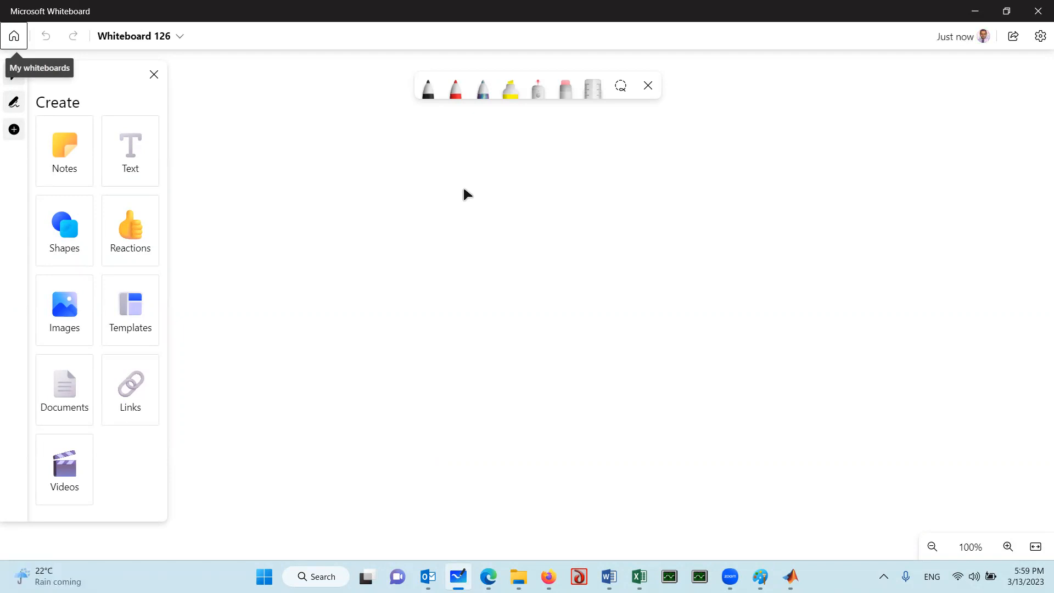
{"action": "mouse_move", "coordinate": [369, 161]}
{"action": "left_mouse_down"}
{"action": "mouse_move", "coordinate": [357, 182]}
{"action": "mouse_move", "coordinate": [413, 168]}
{"action": "mouse_move", "coordinate": [413, 177]}
{"action": "left_mouse_up"}
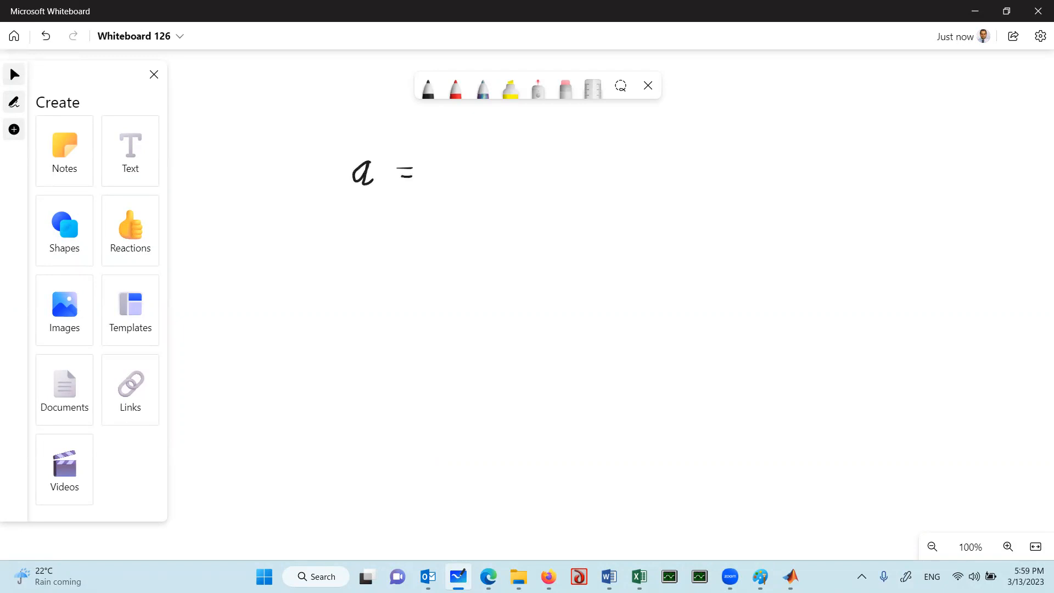
{"action": "mouse_move", "coordinate": [454, 161]}
{"action": "left_mouse_down"}
{"action": "mouse_move", "coordinate": [443, 184]}
{"action": "mouse_move", "coordinate": [471, 167]}
{"action": "mouse_move", "coordinate": [483, 181]}
{"action": "mouse_move", "coordinate": [487, 146]}
{"action": "mouse_move", "coordinate": [502, 148]}
{"action": "mouse_move", "coordinate": [508, 132]}
{"action": "left_mouse_up"}
{"action": "left_click", "coordinate": [460, 186]}
Handwrite the two unknown functions v(t) and s(t) below the acceleration equation
{"action": "mouse_move", "coordinate": [297, 267]}
{"action": "left_mouse_down"}
{"action": "mouse_move", "coordinate": [281, 271]}
{"action": "mouse_move", "coordinate": [283, 289]}
{"action": "left_mouse_up"}
{"action": "mouse_move", "coordinate": [286, 231]}
{"action": "left_mouse_down"}
{"action": "mouse_move", "coordinate": [306, 220]}
{"action": "mouse_move", "coordinate": [317, 244]}
{"action": "mouse_move", "coordinate": [318, 232]}
{"action": "left_mouse_up"}
{"action": "left_click_drag", "start_coordinate": [331, 218], "coordinate": [332, 244]}
{"action": "mouse_move", "coordinate": [313, 223]}
{"action": "left_mouse_down"}
{"action": "mouse_move", "coordinate": [311, 286]}
{"action": "mouse_move", "coordinate": [328, 269]}
{"action": "left_mouse_up"}
{"action": "left_click_drag", "start_coordinate": [332, 260], "coordinate": [332, 286]}
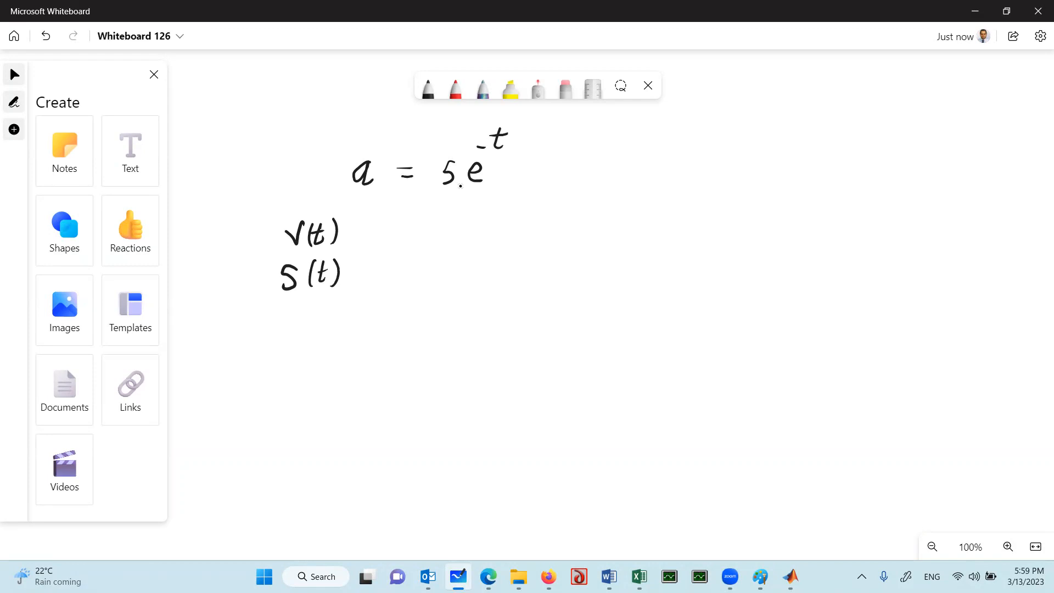
Handwrite the velocity equation v = v_i + ∫5e^-t dt with limits 0 to t, beside the acceleration equation
{"action": "mouse_move", "coordinate": [620, 155]}
{"action": "left_mouse_down"}
{"action": "mouse_move", "coordinate": [624, 176]}
{"action": "mouse_move", "coordinate": [632, 157]}
{"action": "mouse_move", "coordinate": [678, 176]}
{"action": "left_mouse_up"}
{"action": "mouse_move", "coordinate": [678, 175]}
{"action": "left_mouse_down"}
{"action": "mouse_move", "coordinate": [684, 153]}
{"action": "mouse_move", "coordinate": [689, 184]}
{"action": "mouse_move", "coordinate": [731, 171]}
{"action": "left_mouse_up"}
{"action": "left_click", "coordinate": [691, 157]}
{"action": "left_click_drag", "start_coordinate": [775, 132], "coordinate": [752, 208]}
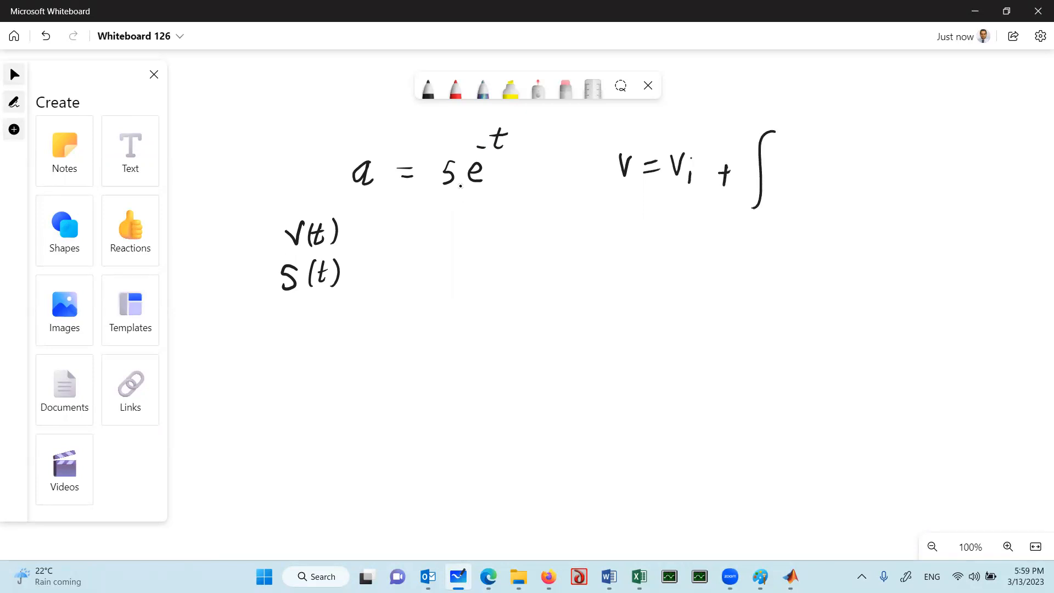
{"action": "mouse_move", "coordinate": [795, 150]}
{"action": "left_mouse_down"}
{"action": "mouse_move", "coordinate": [781, 174]}
{"action": "mouse_move", "coordinate": [818, 169]}
{"action": "mouse_move", "coordinate": [817, 132]}
{"action": "mouse_move", "coordinate": [832, 131]}
{"action": "mouse_move", "coordinate": [852, 164]}
{"action": "mouse_move", "coordinate": [867, 162]}
{"action": "mouse_move", "coordinate": [870, 146]}
{"action": "left_mouse_up"}
{"action": "mouse_move", "coordinate": [762, 212]}
{"action": "left_mouse_down"}
{"action": "mouse_move", "coordinate": [767, 222]}
{"action": "mouse_move", "coordinate": [761, 211]}
{"action": "left_mouse_up"}
{"action": "left_click_drag", "start_coordinate": [785, 104], "coordinate": [780, 123]}
{"action": "left_click_drag", "start_coordinate": [770, 117], "coordinate": [784, 112]}
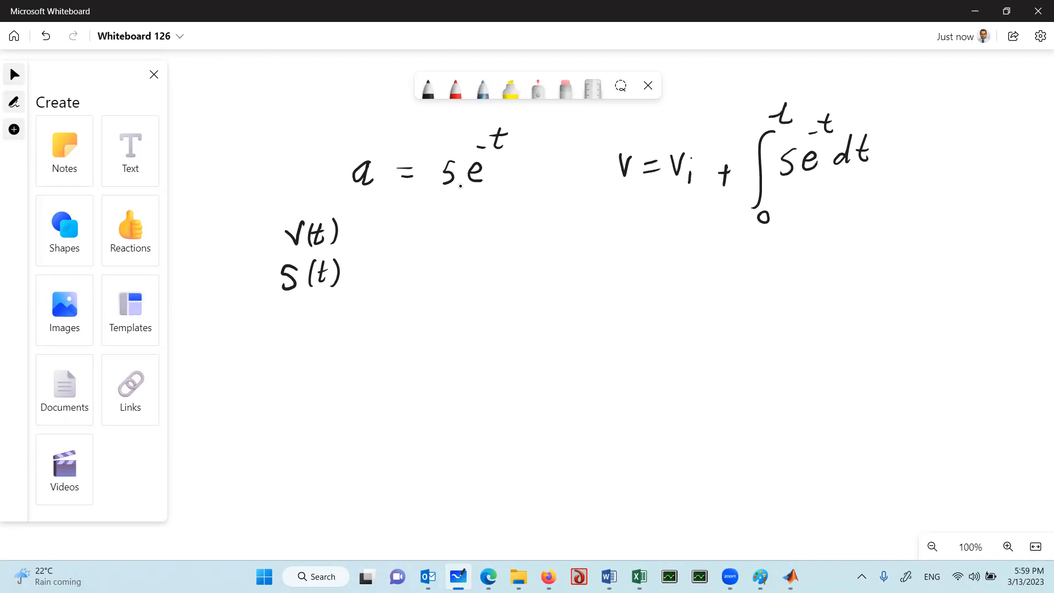
Write the integrated velocity line ⇒ v = v_i + 5e^-t with an evaluation bar marked 0 above and t below
{"action": "mouse_move", "coordinate": [603, 259]}
{"action": "left_mouse_down"}
{"action": "mouse_move", "coordinate": [623, 254]}
{"action": "mouse_move", "coordinate": [625, 267]}
{"action": "left_mouse_up"}
{"action": "left_click_drag", "start_coordinate": [633, 248], "coordinate": [673, 256]}
{"action": "mouse_move", "coordinate": [663, 269]}
{"action": "left_mouse_down"}
{"action": "mouse_move", "coordinate": [699, 247]}
{"action": "mouse_move", "coordinate": [709, 284]}
{"action": "left_mouse_up"}
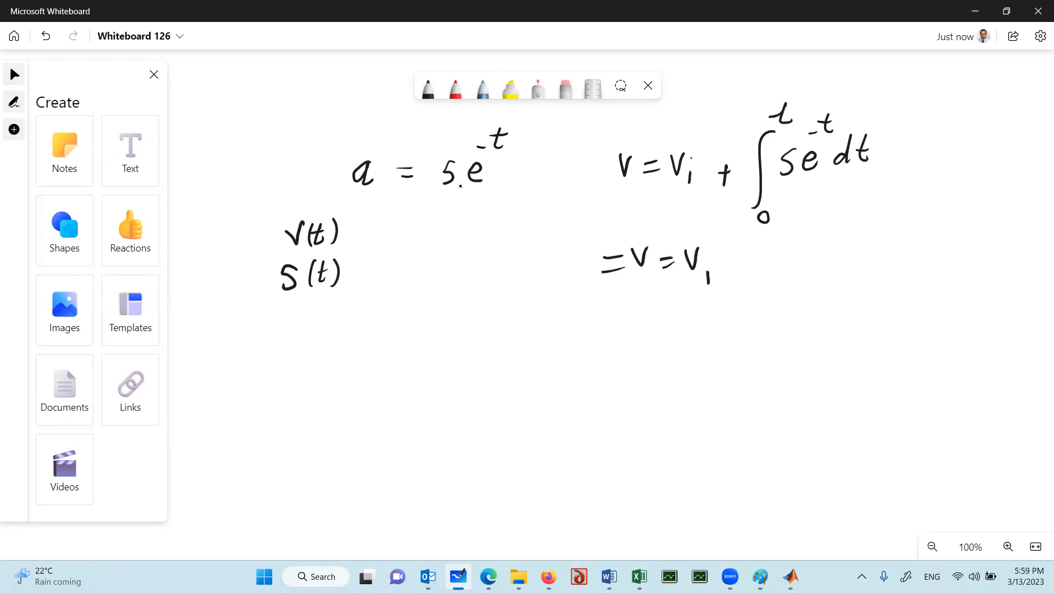
{"action": "left_click_drag", "start_coordinate": [617, 248], "coordinate": [620, 277]}
{"action": "left_click", "coordinate": [709, 259]}
{"action": "left_click_drag", "start_coordinate": [745, 247], "coordinate": [743, 273]}
{"action": "left_click_drag", "start_coordinate": [739, 258], "coordinate": [751, 256]}
{"action": "mouse_move", "coordinate": [807, 241]}
{"action": "left_mouse_down"}
{"action": "mouse_move", "coordinate": [793, 266]}
{"action": "mouse_move", "coordinate": [836, 246]}
{"action": "mouse_move", "coordinate": [841, 256]}
{"action": "mouse_move", "coordinate": [832, 223]}
{"action": "mouse_move", "coordinate": [850, 223]}
{"action": "mouse_move", "coordinate": [842, 212]}
{"action": "left_mouse_up"}
{"action": "left_click_drag", "start_coordinate": [871, 201], "coordinate": [866, 285]}
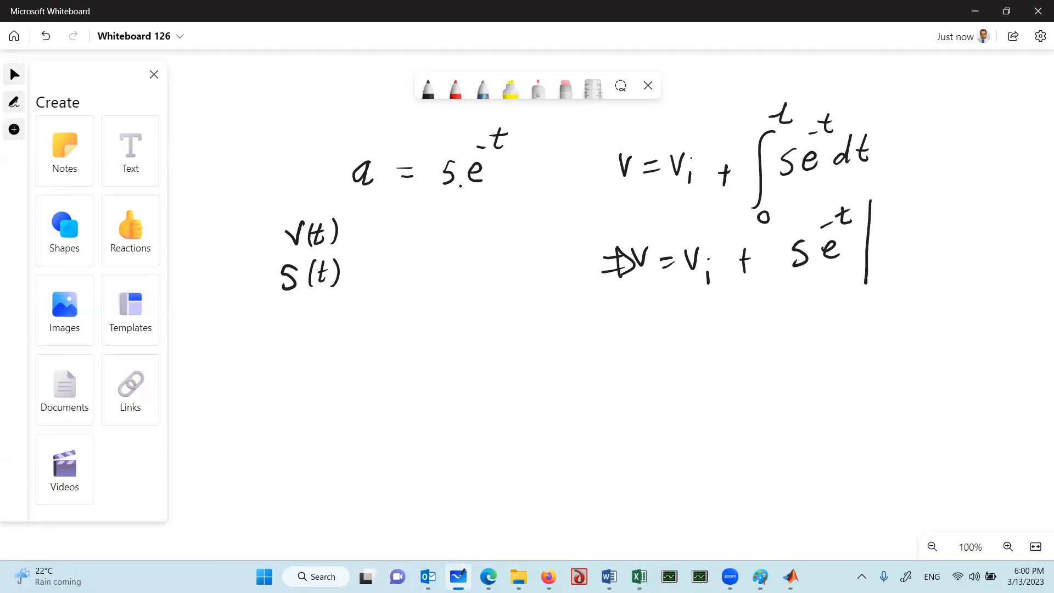
{"action": "mouse_move", "coordinate": [889, 181]}
{"action": "left_mouse_down"}
{"action": "mouse_move", "coordinate": [881, 192]}
{"action": "mouse_move", "coordinate": [889, 181]}
{"action": "left_mouse_up"}
{"action": "mouse_move", "coordinate": [883, 271]}
{"action": "left_mouse_down"}
{"action": "mouse_move", "coordinate": [881, 289]}
{"action": "mouse_move", "coordinate": [893, 278]}
{"action": "left_mouse_up"}
Write the evaluated velocity expression = v_i + (1 - 5e^-t) on the next line
{"action": "mouse_move", "coordinate": [651, 324]}
{"action": "left_mouse_down"}
{"action": "mouse_move", "coordinate": [668, 328]}
{"action": "mouse_move", "coordinate": [690, 311]}
{"action": "mouse_move", "coordinate": [698, 345]}
{"action": "left_mouse_up"}
{"action": "left_click", "coordinate": [700, 325]}
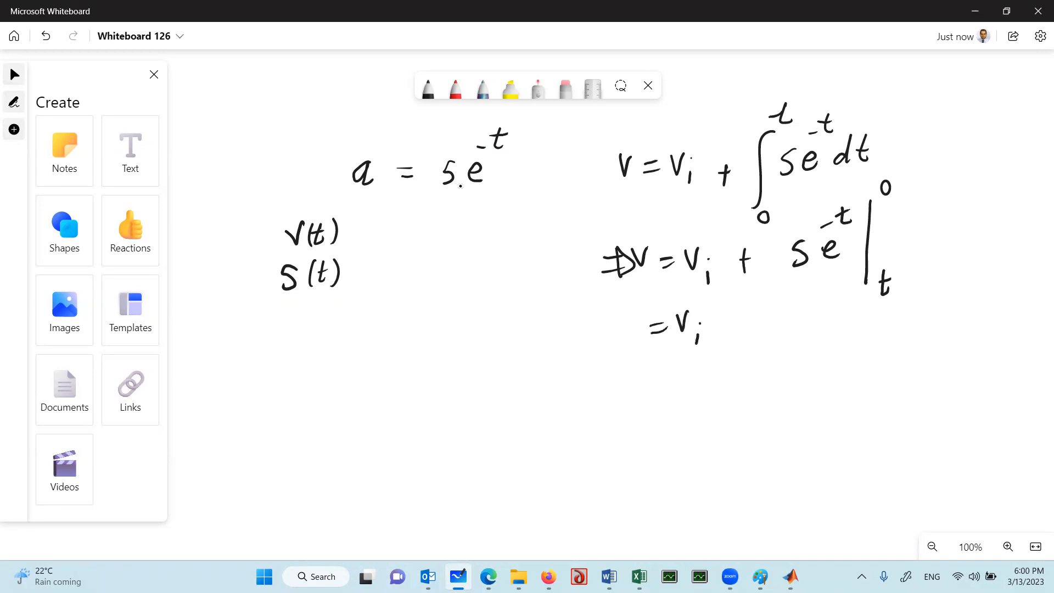
{"action": "left_click_drag", "start_coordinate": [731, 314], "coordinate": [726, 337]}
{"action": "left_click", "coordinate": [462, 185]}
{"action": "left_click_drag", "start_coordinate": [721, 328], "coordinate": [743, 317]}
{"action": "mouse_move", "coordinate": [773, 297]}
{"action": "left_mouse_down"}
{"action": "mouse_move", "coordinate": [767, 324]}
{"action": "mouse_move", "coordinate": [798, 305]}
{"action": "mouse_move", "coordinate": [798, 320]}
{"action": "left_mouse_up"}
{"action": "mouse_move", "coordinate": [797, 298]}
{"action": "left_mouse_down"}
{"action": "mouse_move", "coordinate": [824, 301]}
{"action": "mouse_move", "coordinate": [823, 316]}
{"action": "mouse_move", "coordinate": [825, 281]}
{"action": "mouse_move", "coordinate": [838, 282]}
{"action": "mouse_move", "coordinate": [842, 317]}
{"action": "left_mouse_up"}
{"action": "left_click", "coordinate": [832, 272]}
{"action": "left_click_drag", "start_coordinate": [767, 285], "coordinate": [763, 340]}
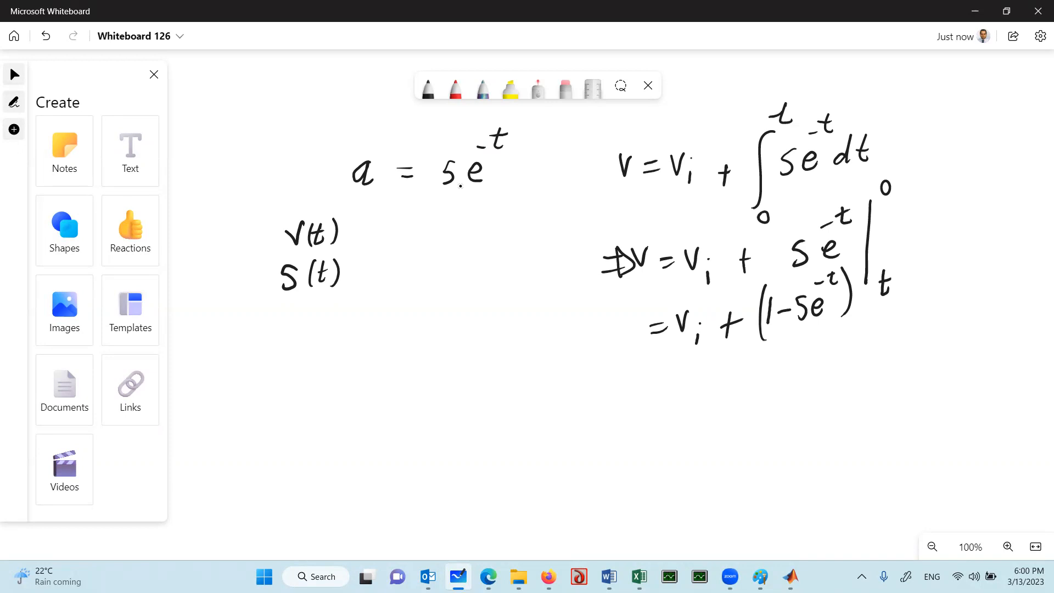
Begin the displacement equation below the velocity result with s = ∫v_i dt from 0 to t, followed by a plus sign
{"action": "mouse_move", "coordinate": [648, 382]}
{"action": "left_mouse_down"}
{"action": "mouse_move", "coordinate": [636, 408]}
{"action": "mouse_move", "coordinate": [670, 389]}
{"action": "left_mouse_up"}
{"action": "left_click_drag", "start_coordinate": [657, 398], "coordinate": [668, 397]}
{"action": "mouse_move", "coordinate": [690, 362]}
{"action": "left_mouse_down"}
{"action": "mouse_move", "coordinate": [675, 421]}
{"action": "mouse_move", "coordinate": [710, 375]}
{"action": "left_mouse_up"}
{"action": "left_click_drag", "start_coordinate": [716, 391], "coordinate": [726, 394]}
{"action": "mouse_move", "coordinate": [734, 370]}
{"action": "left_mouse_down"}
{"action": "mouse_move", "coordinate": [734, 395]}
{"action": "mouse_move", "coordinate": [754, 378]}
{"action": "left_mouse_up"}
{"action": "mouse_move", "coordinate": [691, 429]}
{"action": "left_mouse_down"}
{"action": "mouse_move", "coordinate": [680, 431]}
{"action": "mouse_move", "coordinate": [690, 429]}
{"action": "left_mouse_up"}
{"action": "left_click_drag", "start_coordinate": [705, 348], "coordinate": [713, 361]}
{"action": "left_click_drag", "start_coordinate": [703, 354], "coordinate": [714, 354]}
{"action": "left_click_drag", "start_coordinate": [779, 370], "coordinate": [776, 397]}
{"action": "left_click_drag", "start_coordinate": [770, 384], "coordinate": [790, 380]}
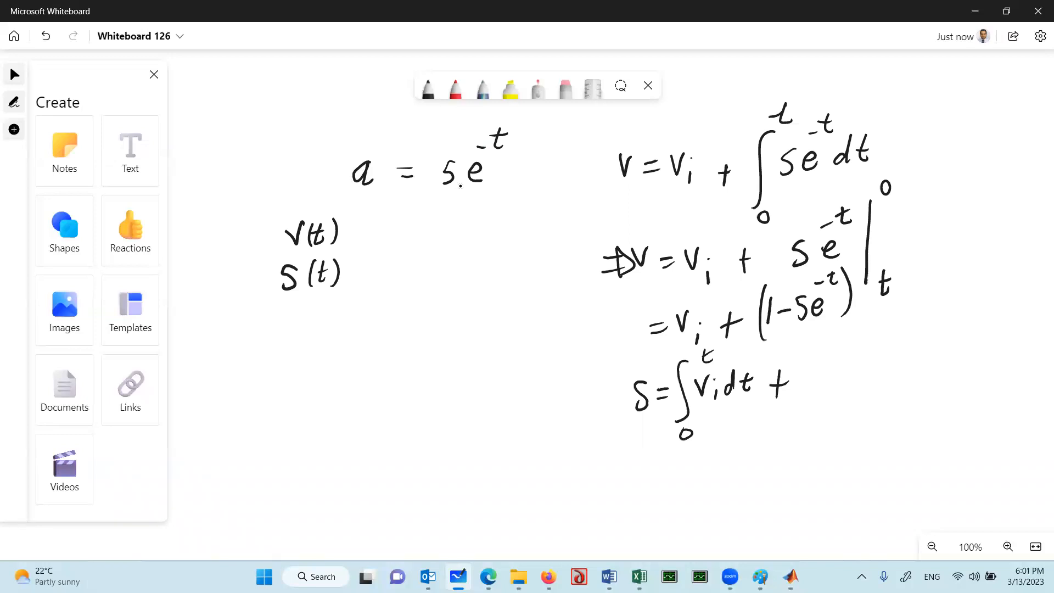
Complete the displacement equation with the second integral ∫(1 - 5e^-t) dt, with limits 0 to t
{"action": "left_click_drag", "start_coordinate": [835, 350], "coordinate": [816, 432]}
{"action": "mouse_move", "coordinate": [863, 375]}
{"action": "left_mouse_down"}
{"action": "mouse_move", "coordinate": [860, 400]}
{"action": "mouse_move", "coordinate": [899, 380]}
{"action": "mouse_move", "coordinate": [894, 394]}
{"action": "left_mouse_up"}
{"action": "mouse_move", "coordinate": [922, 378]}
{"action": "left_mouse_down"}
{"action": "mouse_move", "coordinate": [917, 384]}
{"action": "mouse_move", "coordinate": [945, 345]}
{"action": "left_mouse_up"}
{"action": "left_click_drag", "start_coordinate": [952, 339], "coordinate": [954, 385]}
{"action": "left_click_drag", "start_coordinate": [856, 356], "coordinate": [860, 409]}
{"action": "mouse_move", "coordinate": [929, 384]}
{"action": "left_mouse_down"}
{"action": "mouse_move", "coordinate": [917, 388]}
{"action": "mouse_move", "coordinate": [932, 395]}
{"action": "left_mouse_up"}
{"action": "left_click_drag", "start_coordinate": [839, 438], "coordinate": [841, 440]}
{"action": "mouse_move", "coordinate": [853, 326]}
{"action": "left_mouse_down"}
{"action": "mouse_move", "coordinate": [865, 325]}
{"action": "mouse_move", "coordinate": [861, 338]}
{"action": "left_mouse_up"}
{"action": "mouse_move", "coordinate": [978, 369]}
{"action": "left_mouse_down"}
{"action": "mouse_move", "coordinate": [979, 351]}
{"action": "mouse_move", "coordinate": [980, 376]}
{"action": "mouse_move", "coordinate": [993, 381]}
{"action": "left_mouse_up"}
{"action": "left_click_drag", "start_coordinate": [981, 367], "coordinate": [993, 363]}
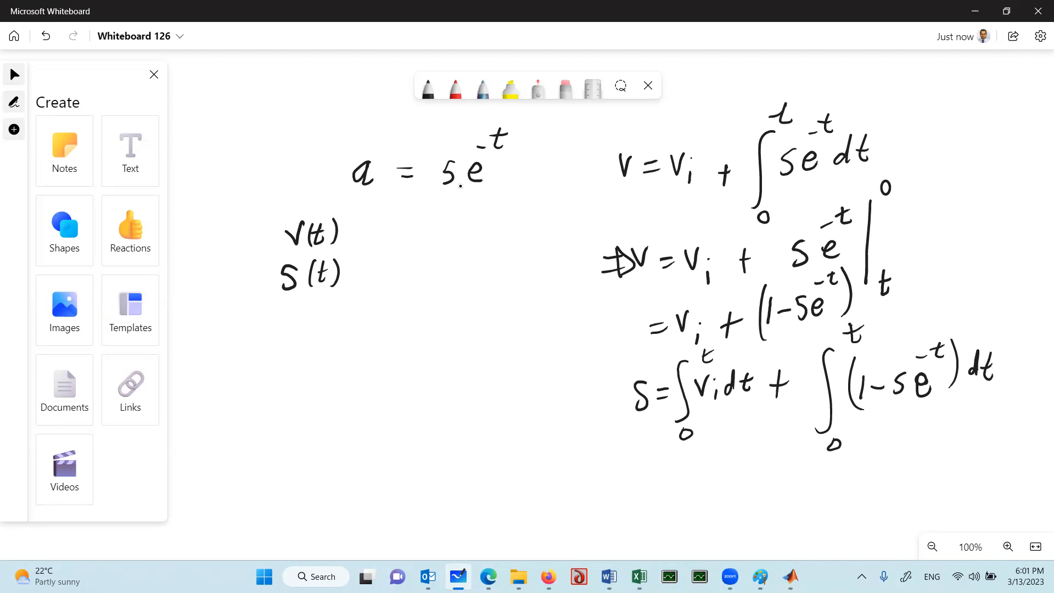
Write the integrated displacement line = v_i t + (t + 5e^-t) with an evaluation bar from 0 to t
{"action": "left_click_drag", "start_coordinate": [540, 383], "coordinate": [471, 349]}
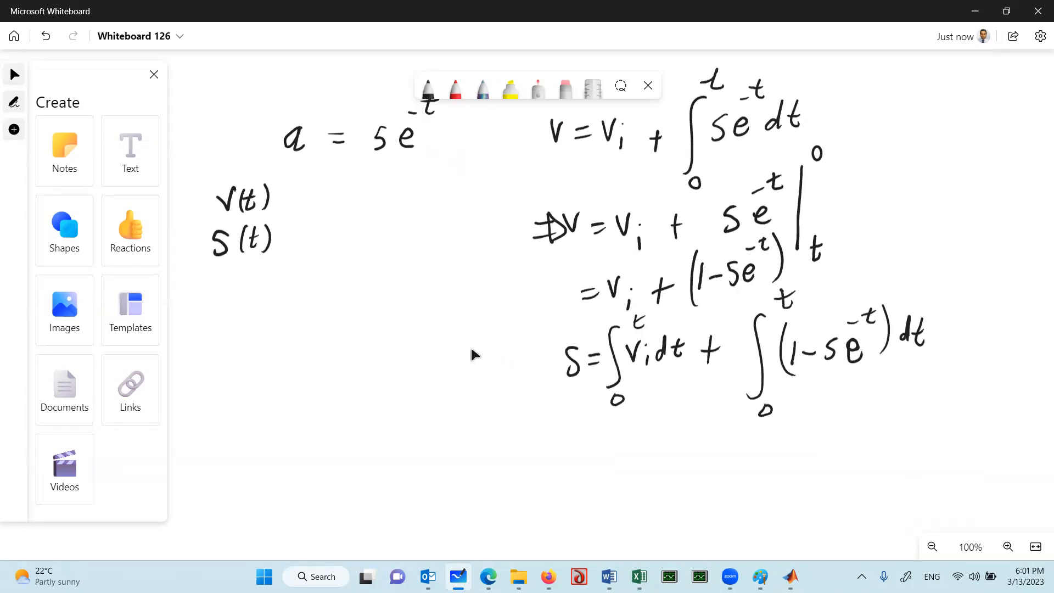
{"action": "mouse_move", "coordinate": [549, 460]}
{"action": "left_mouse_down"}
{"action": "mouse_move", "coordinate": [565, 466]}
{"action": "mouse_move", "coordinate": [607, 449]}
{"action": "mouse_move", "coordinate": [613, 483]}
{"action": "left_mouse_up"}
{"action": "mouse_move", "coordinate": [636, 449]}
{"action": "left_mouse_down"}
{"action": "mouse_move", "coordinate": [637, 476]}
{"action": "mouse_move", "coordinate": [642, 460]}
{"action": "mouse_move", "coordinate": [681, 473]}
{"action": "mouse_move", "coordinate": [694, 459]}
{"action": "left_mouse_up"}
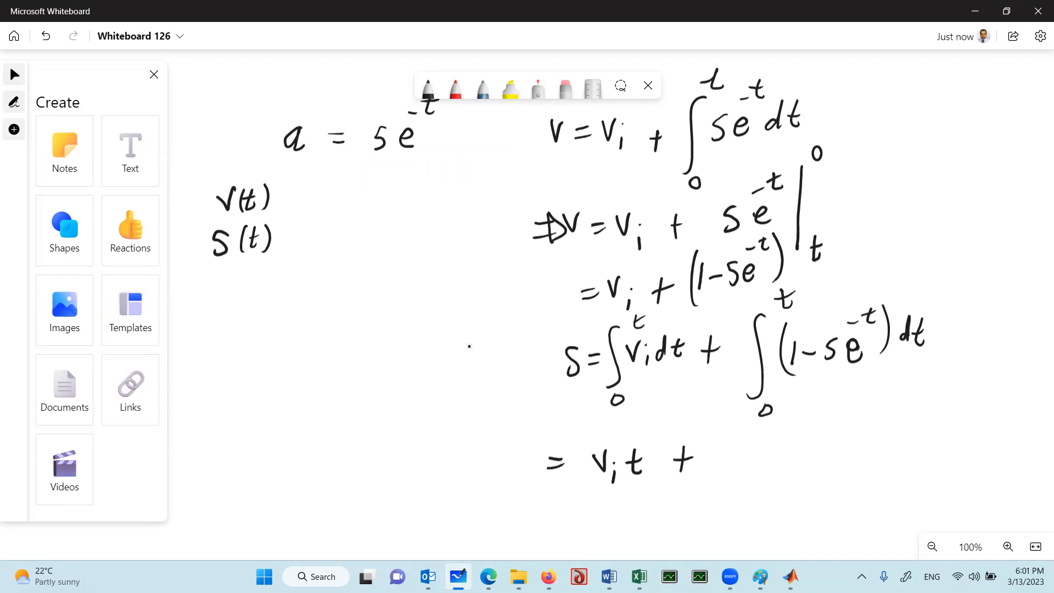
{"action": "left_click_drag", "start_coordinate": [728, 455], "coordinate": [736, 453]}
{"action": "mouse_move", "coordinate": [767, 442]}
{"action": "left_mouse_down"}
{"action": "mouse_move", "coordinate": [766, 466]}
{"action": "mouse_move", "coordinate": [823, 440]}
{"action": "mouse_move", "coordinate": [827, 457]}
{"action": "left_mouse_up"}
{"action": "mouse_move", "coordinate": [816, 423]}
{"action": "left_mouse_down"}
{"action": "mouse_move", "coordinate": [839, 413]}
{"action": "mouse_move", "coordinate": [845, 421]}
{"action": "left_mouse_up"}
{"action": "left_click_drag", "start_coordinate": [831, 416], "coordinate": [847, 413]}
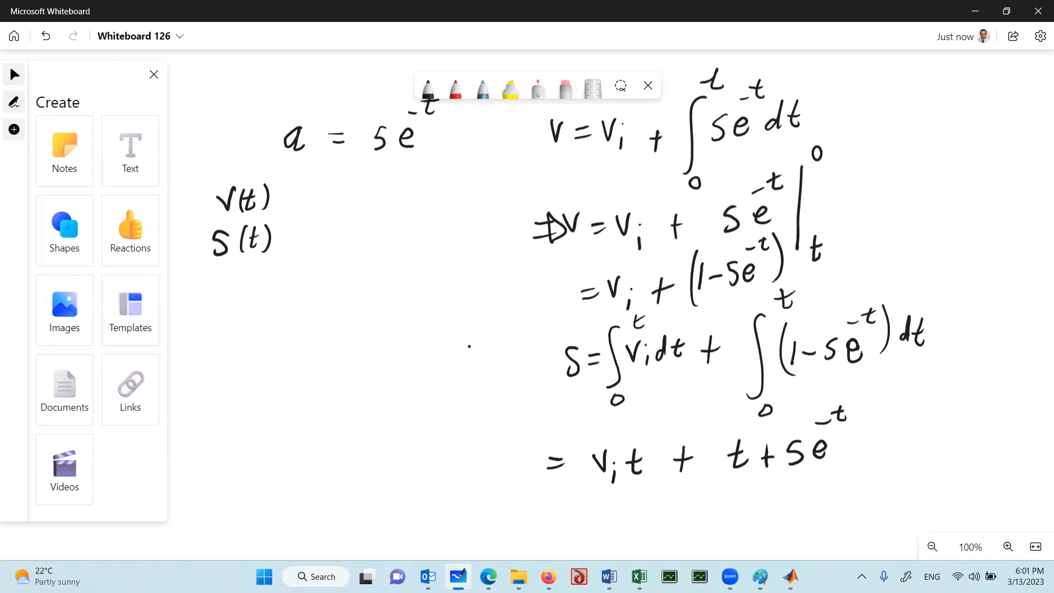
{"action": "left_click_drag", "start_coordinate": [855, 401], "coordinate": [841, 474]}
{"action": "mouse_move", "coordinate": [725, 432]}
{"action": "left_mouse_down"}
{"action": "mouse_move", "coordinate": [719, 463]}
{"action": "mouse_move", "coordinate": [733, 480]}
{"action": "left_mouse_up"}
{"action": "left_click_drag", "start_coordinate": [880, 404], "coordinate": [883, 476]}
{"action": "left_click_drag", "start_coordinate": [896, 378], "coordinate": [896, 386]}
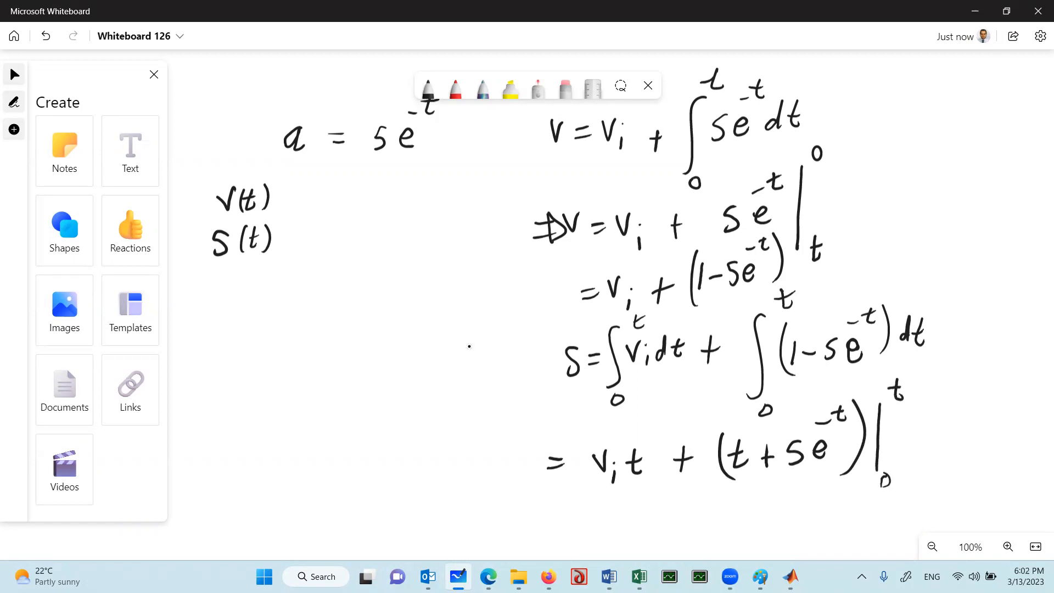
Write the substituted displacement line = (v_i + 1)t + (5e^-t - 5e^0) below the integrated one
{"action": "scroll", "coordinate": [469, 346], "scroll_direction": "down", "scroll_amount": 5}
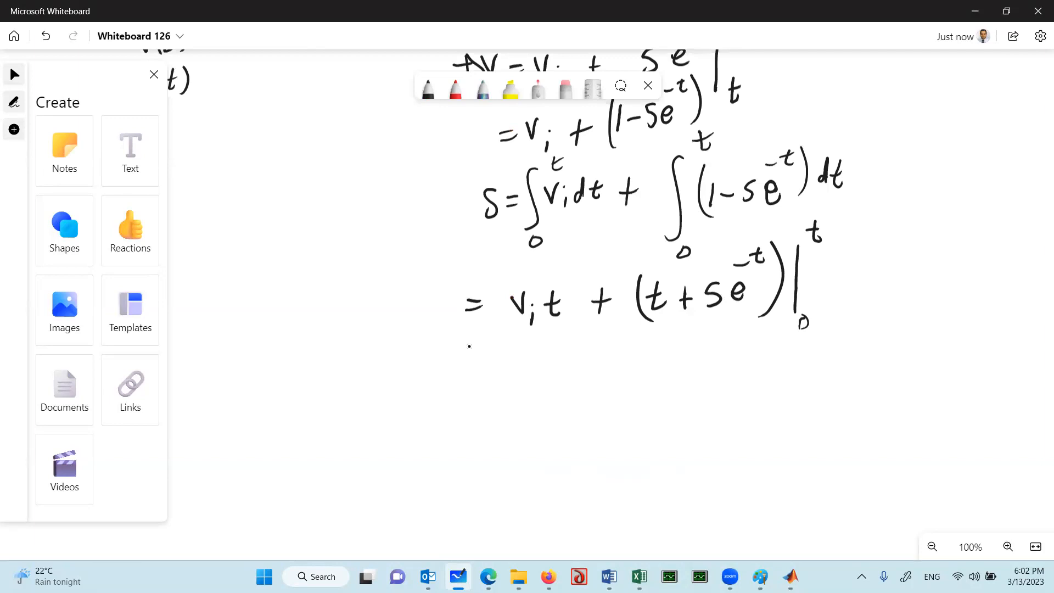
{"action": "mouse_move", "coordinate": [478, 387]}
{"action": "left_mouse_down"}
{"action": "mouse_move", "coordinate": [489, 386]}
{"action": "mouse_move", "coordinate": [484, 397]}
{"action": "left_mouse_up"}
{"action": "mouse_move", "coordinate": [514, 369]}
{"action": "left_mouse_down"}
{"action": "mouse_move", "coordinate": [522, 392]}
{"action": "mouse_move", "coordinate": [530, 370]}
{"action": "mouse_move", "coordinate": [537, 398]}
{"action": "left_mouse_up"}
{"action": "left_click", "coordinate": [537, 377]}
{"action": "mouse_move", "coordinate": [565, 366]}
{"action": "left_mouse_down"}
{"action": "mouse_move", "coordinate": [564, 387]}
{"action": "mouse_move", "coordinate": [574, 376]}
{"action": "mouse_move", "coordinate": [587, 395]}
{"action": "left_mouse_up"}
{"action": "left_click_drag", "start_coordinate": [516, 359], "coordinate": [518, 405]}
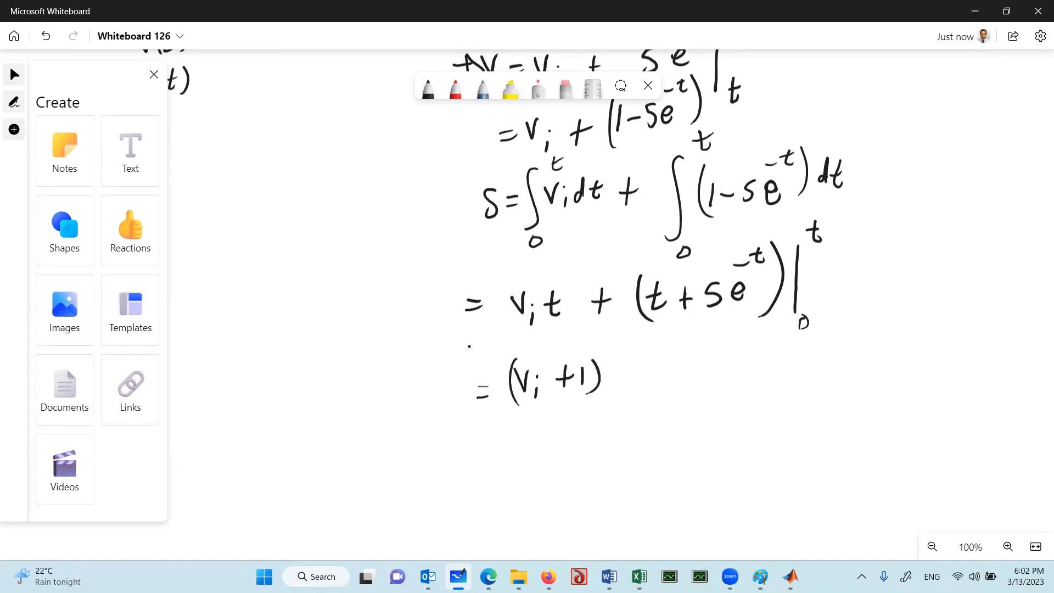
{"action": "mouse_move", "coordinate": [629, 357]}
{"action": "left_mouse_down"}
{"action": "mouse_move", "coordinate": [632, 386]}
{"action": "mouse_move", "coordinate": [632, 367]}
{"action": "mouse_move", "coordinate": [680, 386]}
{"action": "mouse_move", "coordinate": [689, 373]}
{"action": "left_mouse_up"}
{"action": "left_click_drag", "start_coordinate": [722, 355], "coordinate": [709, 381]}
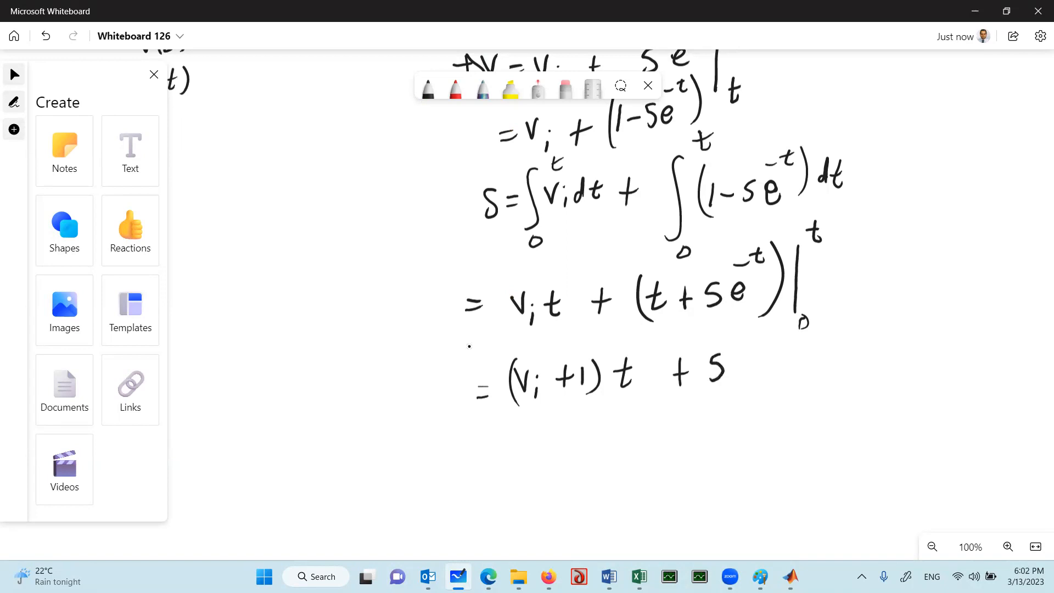
{"action": "left_click_drag", "start_coordinate": [709, 336], "coordinate": [705, 403]}
{"action": "mouse_move", "coordinate": [731, 362]}
{"action": "left_mouse_down"}
{"action": "mouse_move", "coordinate": [745, 357]}
{"action": "mouse_move", "coordinate": [743, 376]}
{"action": "mouse_move", "coordinate": [746, 338]}
{"action": "mouse_move", "coordinate": [754, 346]}
{"action": "mouse_move", "coordinate": [758, 330]}
{"action": "left_mouse_up"}
{"action": "left_click_drag", "start_coordinate": [770, 367], "coordinate": [785, 367]}
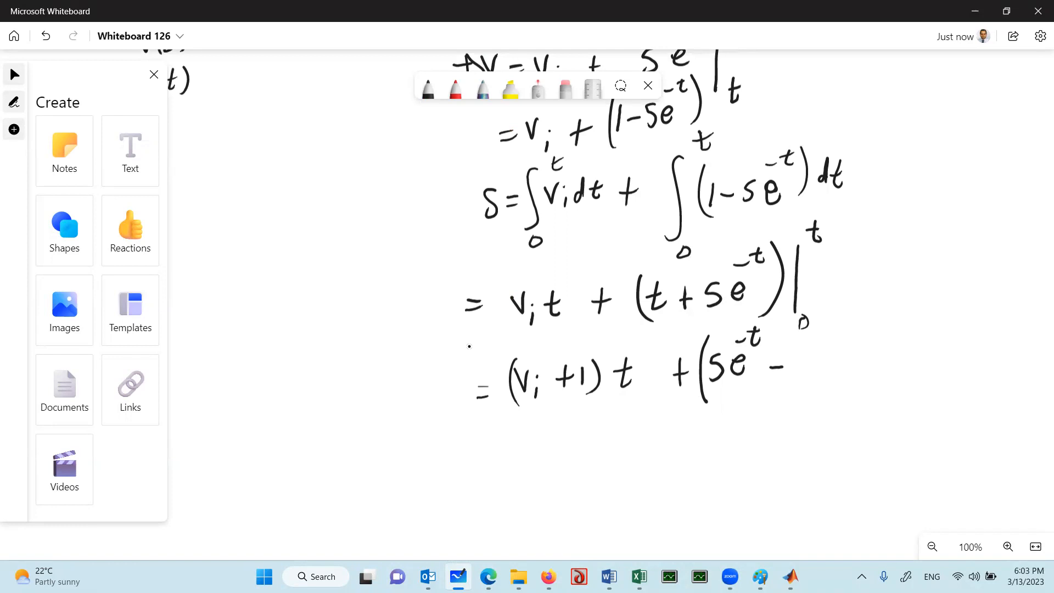
{"action": "mouse_move", "coordinate": [822, 356]}
{"action": "left_mouse_down"}
{"action": "mouse_move", "coordinate": [808, 379]}
{"action": "mouse_move", "coordinate": [855, 373]}
{"action": "mouse_move", "coordinate": [854, 340]}
{"action": "mouse_move", "coordinate": [871, 380]}
{"action": "left_mouse_up"}
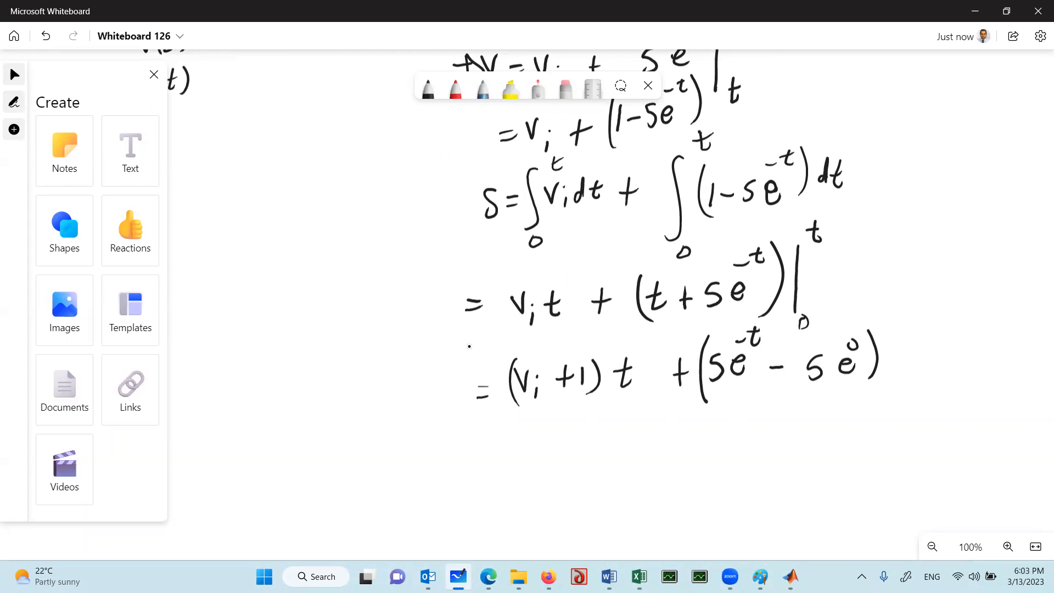
Write the simplified displacement result = (v_i + 1)t - 5 + 5e^-t on the next line
{"action": "left_click_drag", "start_coordinate": [482, 448], "coordinate": [501, 448]}
{"action": "mouse_move", "coordinate": [484, 461]}
{"action": "left_mouse_down"}
{"action": "mouse_move", "coordinate": [548, 426]}
{"action": "mouse_move", "coordinate": [555, 455]}
{"action": "mouse_move", "coordinate": [575, 448]}
{"action": "left_mouse_up"}
{"action": "left_click", "coordinate": [554, 434]}
{"action": "mouse_move", "coordinate": [570, 441]}
{"action": "left_mouse_down"}
{"action": "mouse_move", "coordinate": [585, 436]}
{"action": "mouse_move", "coordinate": [601, 451]}
{"action": "left_mouse_up"}
{"action": "left_click_drag", "start_coordinate": [533, 420], "coordinate": [536, 457]}
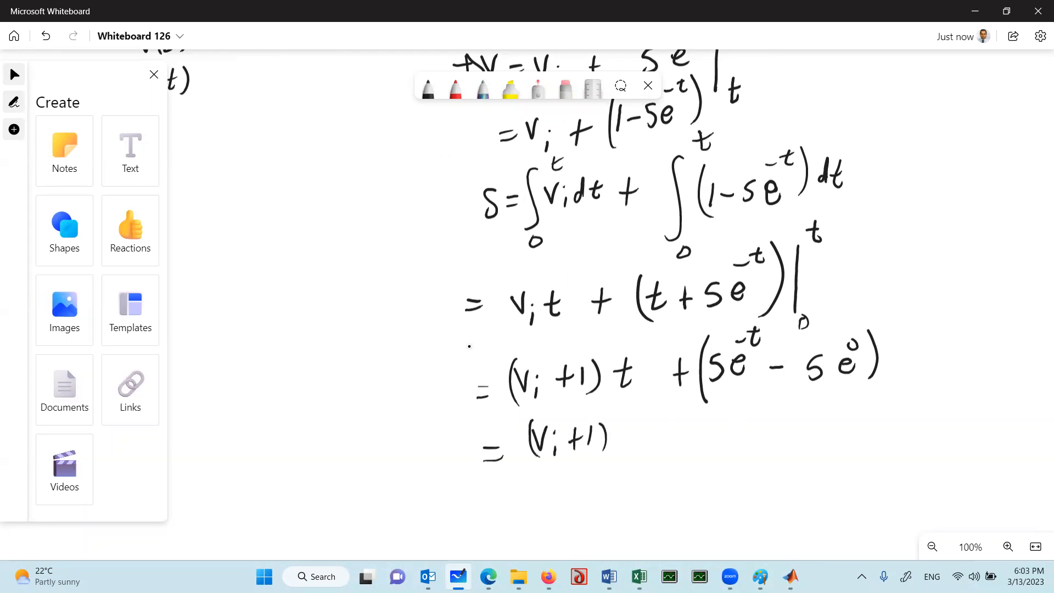
{"action": "mouse_move", "coordinate": [629, 419]}
{"action": "left_mouse_down"}
{"action": "mouse_move", "coordinate": [634, 448]}
{"action": "mouse_move", "coordinate": [639, 433]}
{"action": "mouse_move", "coordinate": [693, 434]}
{"action": "mouse_move", "coordinate": [689, 449]}
{"action": "left_mouse_up"}
{"action": "mouse_move", "coordinate": [744, 421]}
{"action": "left_mouse_down"}
{"action": "mouse_move", "coordinate": [744, 452]}
{"action": "mouse_move", "coordinate": [751, 437]}
{"action": "mouse_move", "coordinate": [779, 436]}
{"action": "mouse_move", "coordinate": [780, 449]}
{"action": "mouse_move", "coordinate": [821, 432]}
{"action": "mouse_move", "coordinate": [829, 401]}
{"action": "mouse_move", "coordinate": [841, 412]}
{"action": "mouse_move", "coordinate": [855, 392]}
{"action": "left_mouse_up"}
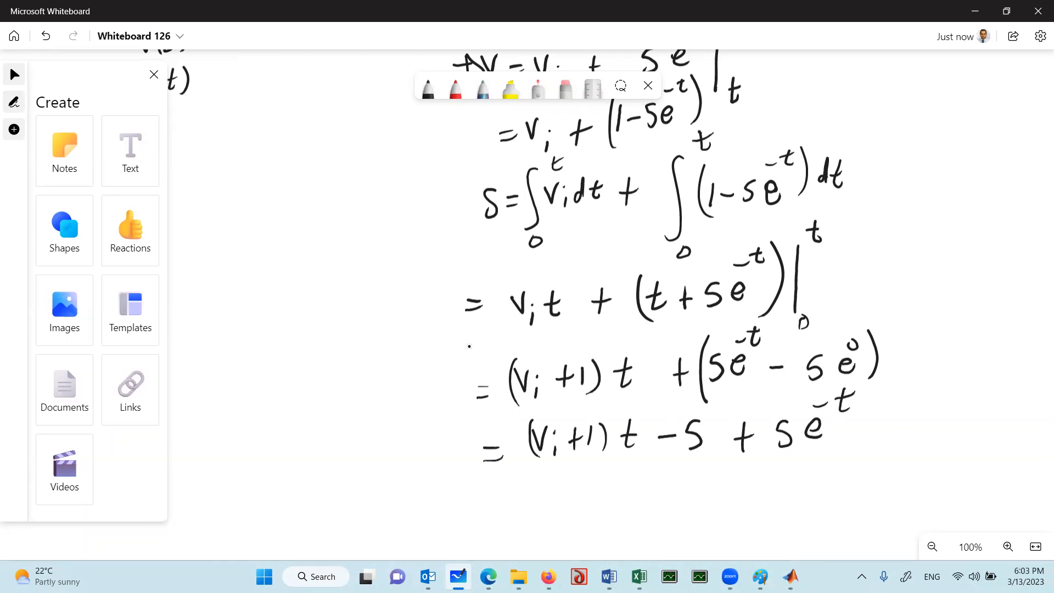
Draw an arrow from a in the acceleration equation and write d²s/dt² at its end
{"action": "left_click_drag", "start_coordinate": [604, 247], "coordinate": [639, 485]}
{"action": "left_click_drag", "start_coordinate": [381, 359], "coordinate": [469, 347]}
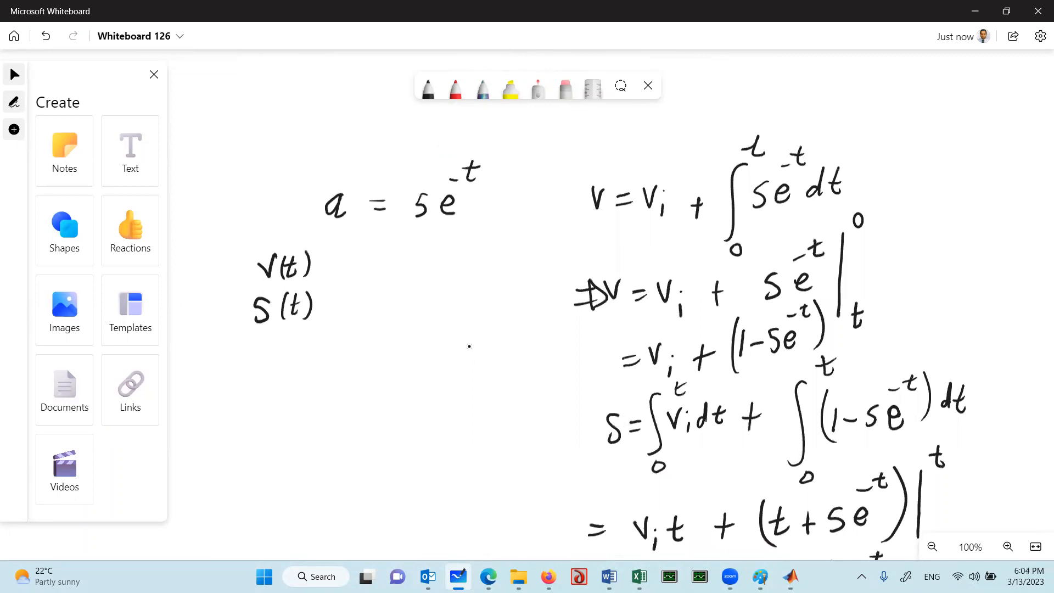
{"action": "mouse_move", "coordinate": [347, 226]}
{"action": "left_mouse_down"}
{"action": "mouse_move", "coordinate": [353, 263]}
{"action": "mouse_move", "coordinate": [368, 271]}
{"action": "left_mouse_up"}
{"action": "mouse_move", "coordinate": [391, 257]}
{"action": "left_mouse_down"}
{"action": "mouse_move", "coordinate": [391, 272]}
{"action": "mouse_move", "coordinate": [412, 254]}
{"action": "mouse_move", "coordinate": [410, 268]}
{"action": "mouse_move", "coordinate": [427, 273]}
{"action": "mouse_move", "coordinate": [384, 304]}
{"action": "mouse_move", "coordinate": [418, 300]}
{"action": "mouse_move", "coordinate": [418, 309]}
{"action": "mouse_move", "coordinate": [423, 294]}
{"action": "mouse_move", "coordinate": [436, 297]}
{"action": "mouse_move", "coordinate": [404, 312]}
{"action": "left_mouse_up"}
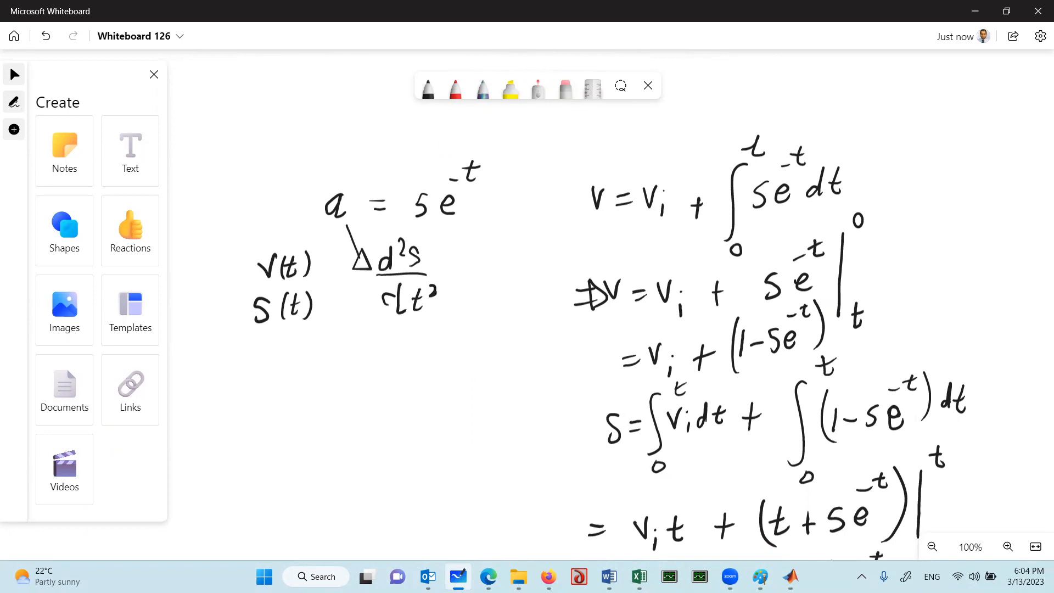
Draw two side-by-side rectangular blocks in the empty area below the derivation
{"action": "scroll", "coordinate": [470, 346], "scroll_direction": "down", "scroll_amount": 8}
{"action": "scroll", "coordinate": [470, 346], "scroll_direction": "right", "scroll_amount": 5}
{"action": "scroll", "coordinate": [469, 346], "scroll_direction": "down", "scroll_amount": 3}
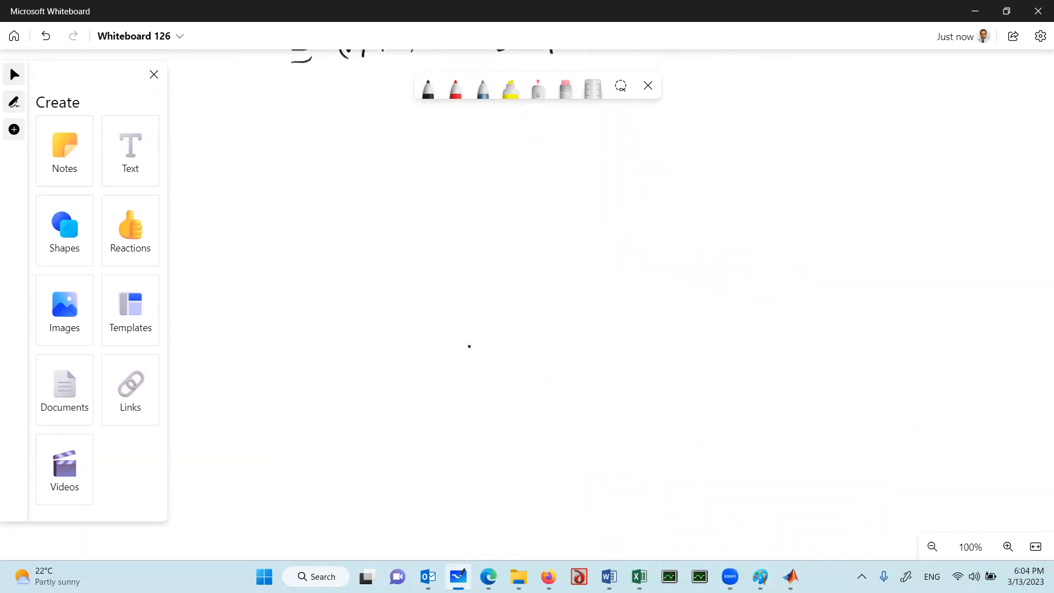
{"action": "mouse_move", "coordinate": [583, 245]}
{"action": "left_mouse_down"}
{"action": "mouse_move", "coordinate": [543, 247]}
{"action": "mouse_move", "coordinate": [544, 327]}
{"action": "mouse_move", "coordinate": [602, 321]}
{"action": "mouse_move", "coordinate": [547, 328]}
{"action": "left_mouse_up"}
{"action": "mouse_move", "coordinate": [433, 260]}
{"action": "left_mouse_down"}
{"action": "mouse_move", "coordinate": [385, 306]}
{"action": "mouse_move", "coordinate": [396, 362]}
{"action": "left_mouse_up"}
{"action": "left_click_drag", "start_coordinate": [439, 272], "coordinate": [402, 355]}
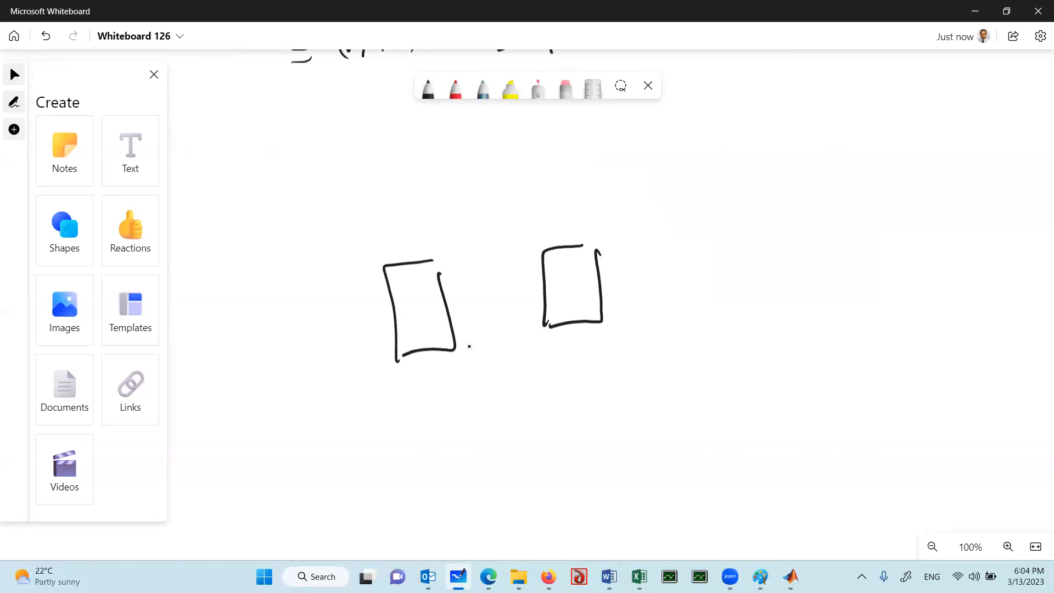
Label the block diagram's signals a, v and s, and draw arrows into the first block and between the two blocks
{"action": "mouse_move", "coordinate": [325, 233]}
{"action": "left_mouse_down"}
{"action": "mouse_move", "coordinate": [315, 246]}
{"action": "mouse_move", "coordinate": [328, 247]}
{"action": "left_mouse_up"}
{"action": "mouse_move", "coordinate": [473, 221]}
{"action": "left_mouse_down"}
{"action": "mouse_move", "coordinate": [483, 245]}
{"action": "mouse_move", "coordinate": [494, 214]}
{"action": "left_mouse_up"}
{"action": "left_click_drag", "start_coordinate": [660, 219], "coordinate": [646, 242]}
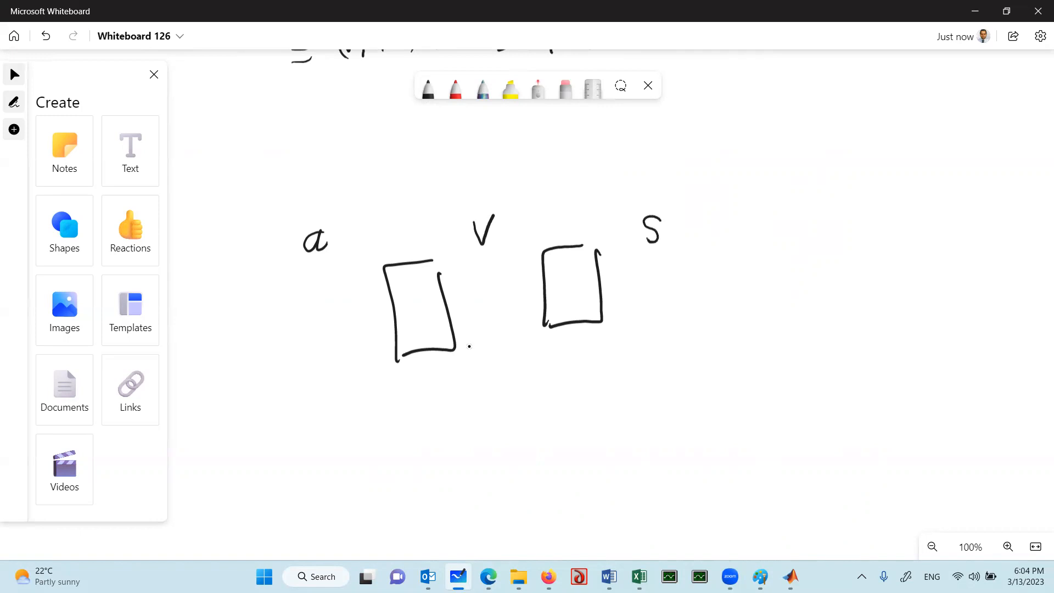
{"action": "mouse_move", "coordinate": [337, 323]}
{"action": "left_mouse_down"}
{"action": "mouse_move", "coordinate": [392, 311]}
{"action": "mouse_move", "coordinate": [380, 320]}
{"action": "left_mouse_up"}
{"action": "mouse_move", "coordinate": [448, 303]}
{"action": "left_mouse_down"}
{"action": "mouse_move", "coordinate": [544, 293]}
{"action": "mouse_move", "coordinate": [536, 300]}
{"action": "left_mouse_up"}
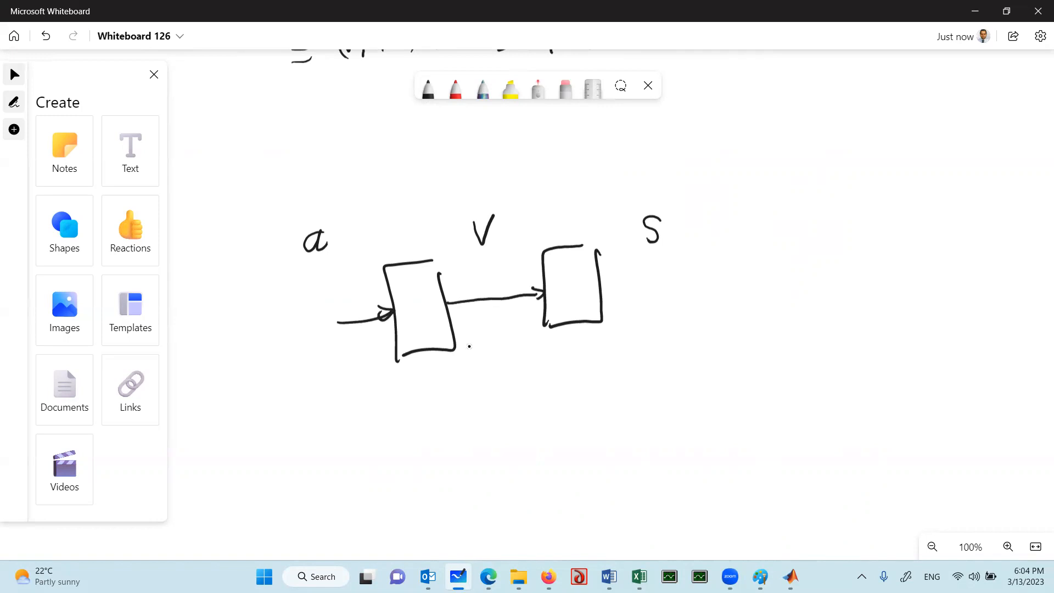
Handwrite the differential equation d²s/dt² = 5e^-t above and to the right of the block diagram
{"action": "left_click_drag", "start_coordinate": [415, 261], "coordinate": [469, 347]}
{"action": "scroll", "coordinate": [470, 347], "scroll_direction": "up", "scroll_amount": 10}
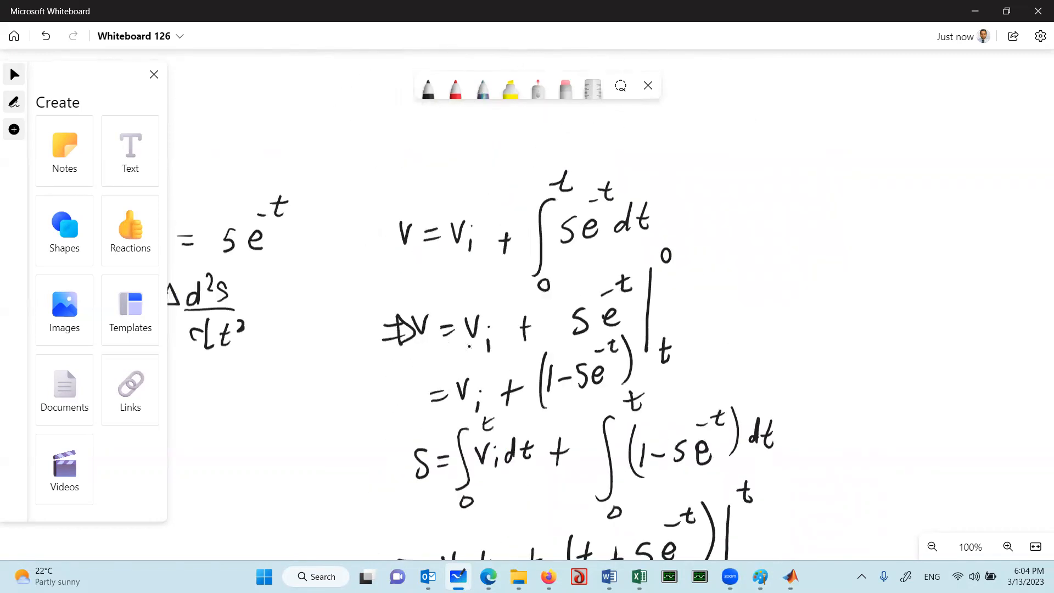
{"action": "scroll", "coordinate": [469, 346], "scroll_direction": "down", "scroll_amount": 2}
{"action": "scroll", "coordinate": [469, 346], "scroll_direction": "left", "scroll_amount": 2}
{"action": "scroll", "coordinate": [470, 346], "scroll_direction": "down", "scroll_amount": 5}
{"action": "scroll", "coordinate": [470, 347], "scroll_direction": "right", "scroll_amount": 4}
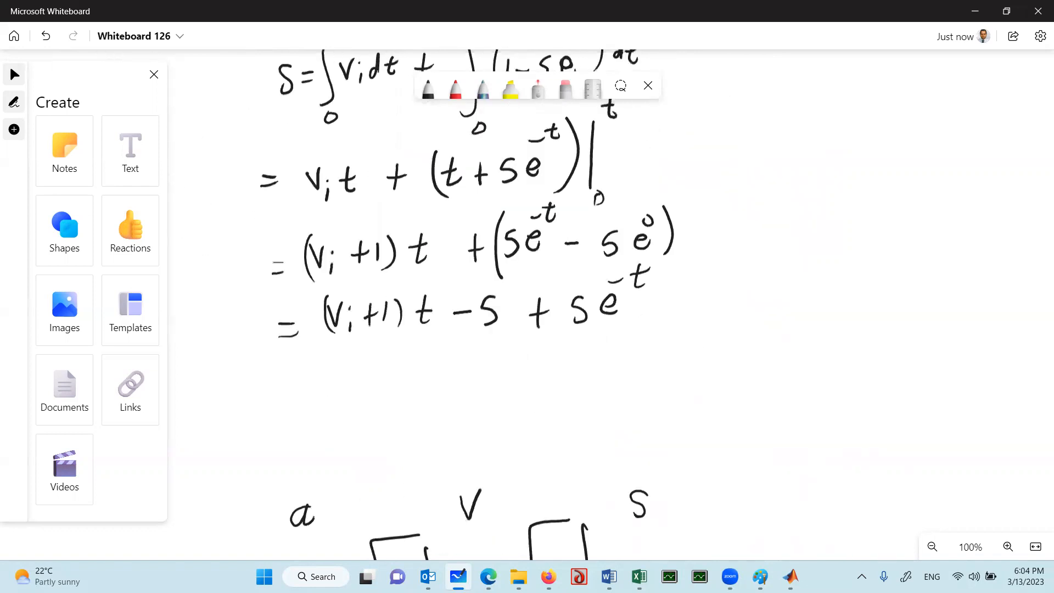
{"action": "scroll", "coordinate": [469, 346], "scroll_direction": "down", "scroll_amount": 4}
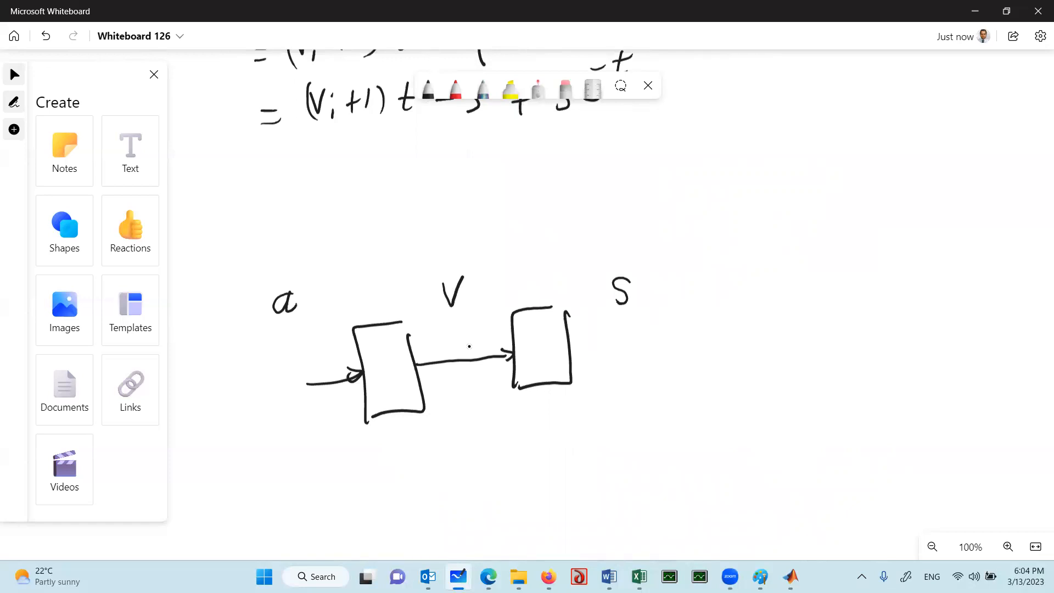
{"action": "mouse_move", "coordinate": [732, 184]}
{"action": "left_mouse_down"}
{"action": "mouse_move", "coordinate": [719, 195]}
{"action": "mouse_move", "coordinate": [733, 199]}
{"action": "mouse_move", "coordinate": [751, 182]}
{"action": "mouse_move", "coordinate": [753, 199]}
{"action": "left_mouse_up"}
{"action": "mouse_move", "coordinate": [717, 207]}
{"action": "left_mouse_down"}
{"action": "mouse_move", "coordinate": [771, 206]}
{"action": "mouse_move", "coordinate": [727, 237]}
{"action": "mouse_move", "coordinate": [764, 246]}
{"action": "left_mouse_up"}
{"action": "left_click_drag", "start_coordinate": [750, 231], "coordinate": [776, 231]}
{"action": "mouse_move", "coordinate": [849, 187]}
{"action": "left_mouse_down"}
{"action": "mouse_move", "coordinate": [836, 207]}
{"action": "mouse_move", "coordinate": [877, 206]}
{"action": "left_mouse_up"}
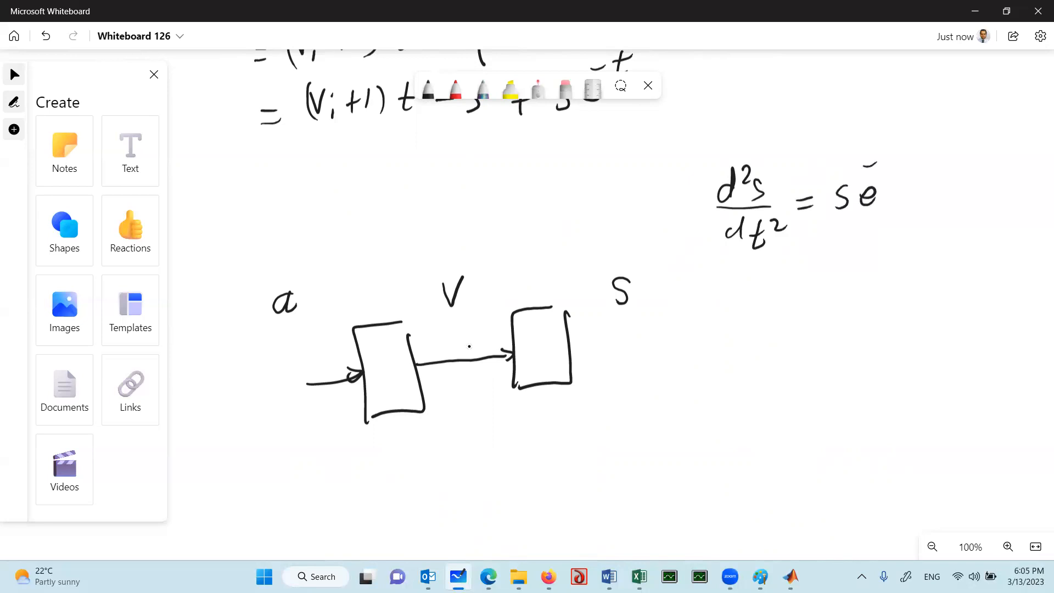
{"action": "left_click_drag", "start_coordinate": [890, 136], "coordinate": [895, 160]}
Write ds/dt and s beneath the differential equation, and draw a feedback line from the second block's output to the first block's input
{"action": "mouse_move", "coordinate": [756, 290]}
{"action": "left_mouse_down"}
{"action": "mouse_move", "coordinate": [780, 314]}
{"action": "mouse_move", "coordinate": [746, 346]}
{"action": "left_mouse_up"}
{"action": "mouse_move", "coordinate": [758, 326]}
{"action": "left_mouse_down"}
{"action": "mouse_move", "coordinate": [762, 348]}
{"action": "mouse_move", "coordinate": [784, 345]}
{"action": "left_mouse_up"}
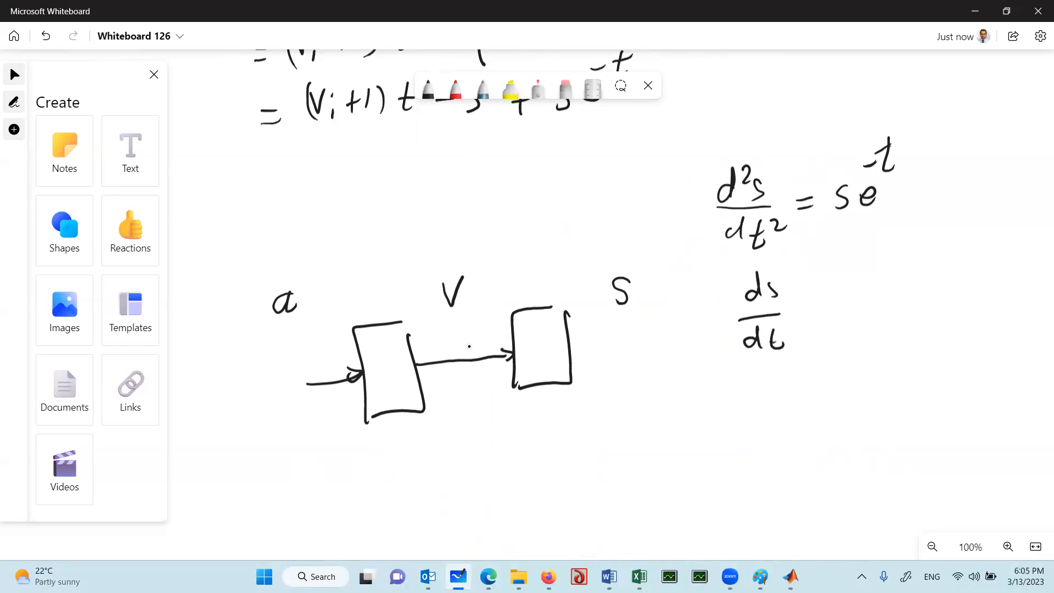
{"action": "mouse_move", "coordinate": [762, 399]}
{"action": "left_mouse_down"}
{"action": "mouse_move", "coordinate": [771, 418]}
{"action": "mouse_move", "coordinate": [756, 425]}
{"action": "left_mouse_up"}
{"action": "mouse_move", "coordinate": [571, 347]}
{"action": "left_mouse_down"}
{"action": "mouse_move", "coordinate": [655, 330]}
{"action": "mouse_move", "coordinate": [619, 241]}
{"action": "mouse_move", "coordinate": [370, 251]}
{"action": "mouse_move", "coordinate": [250, 301]}
{"action": "mouse_move", "coordinate": [346, 378]}
{"action": "mouse_move", "coordinate": [310, 389]}
{"action": "left_mouse_up"}
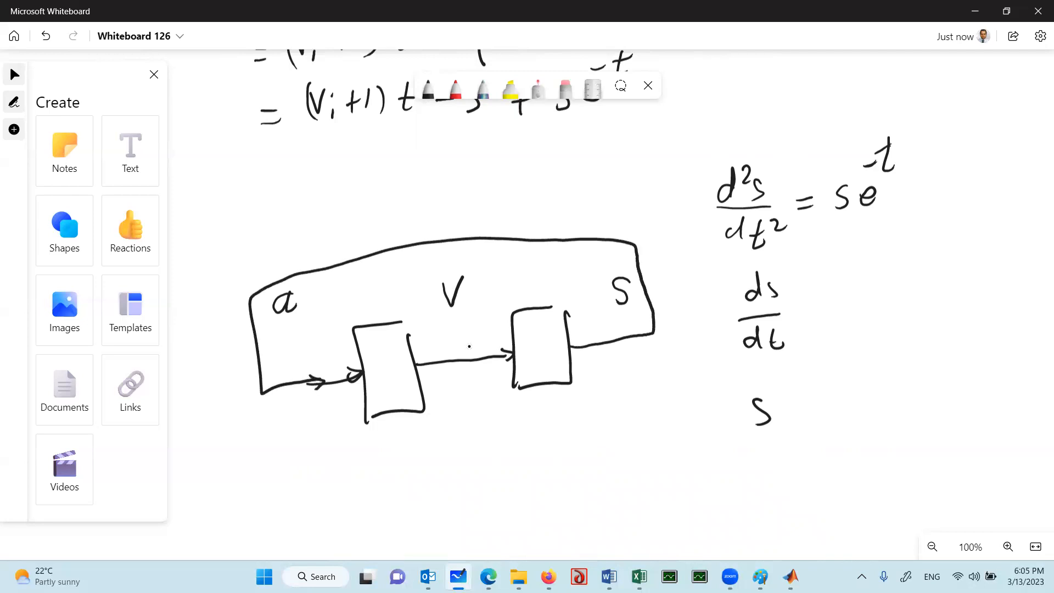
Draw square display blocks below the v and s lines, linked to them, each containing a curve and labelled v and s
{"action": "mouse_move", "coordinate": [470, 363]}
{"action": "left_mouse_down"}
{"action": "mouse_move", "coordinate": [472, 456]}
{"action": "mouse_move", "coordinate": [525, 522]}
{"action": "mouse_move", "coordinate": [444, 506]}
{"action": "mouse_move", "coordinate": [446, 451]}
{"action": "left_mouse_up"}
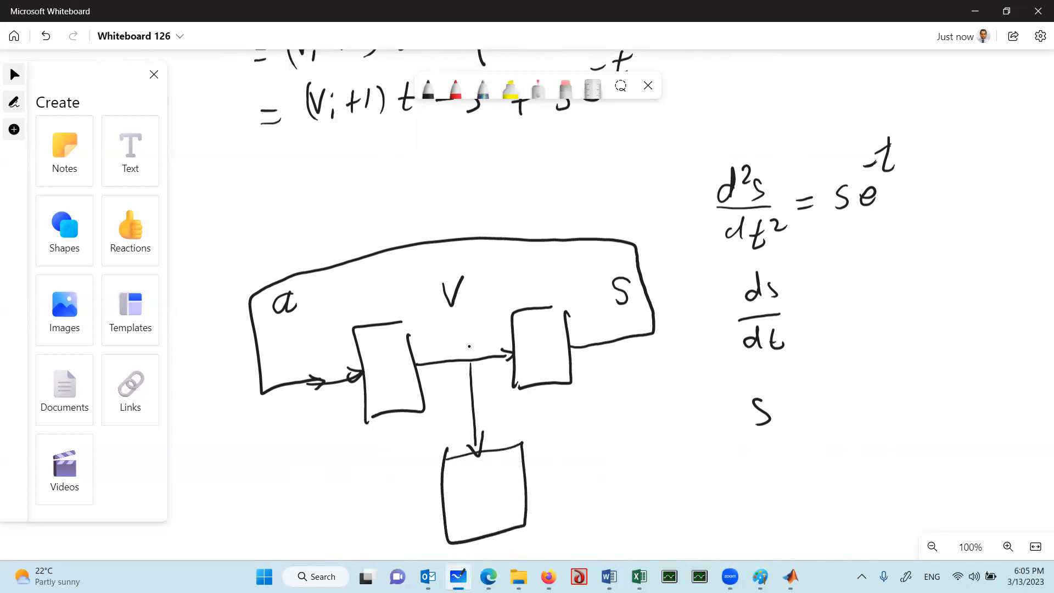
{"action": "mouse_move", "coordinate": [624, 345]}
{"action": "left_mouse_down"}
{"action": "mouse_move", "coordinate": [641, 457]}
{"action": "mouse_move", "coordinate": [684, 470]}
{"action": "mouse_move", "coordinate": [610, 544]}
{"action": "mouse_move", "coordinate": [612, 464]}
{"action": "left_mouse_up"}
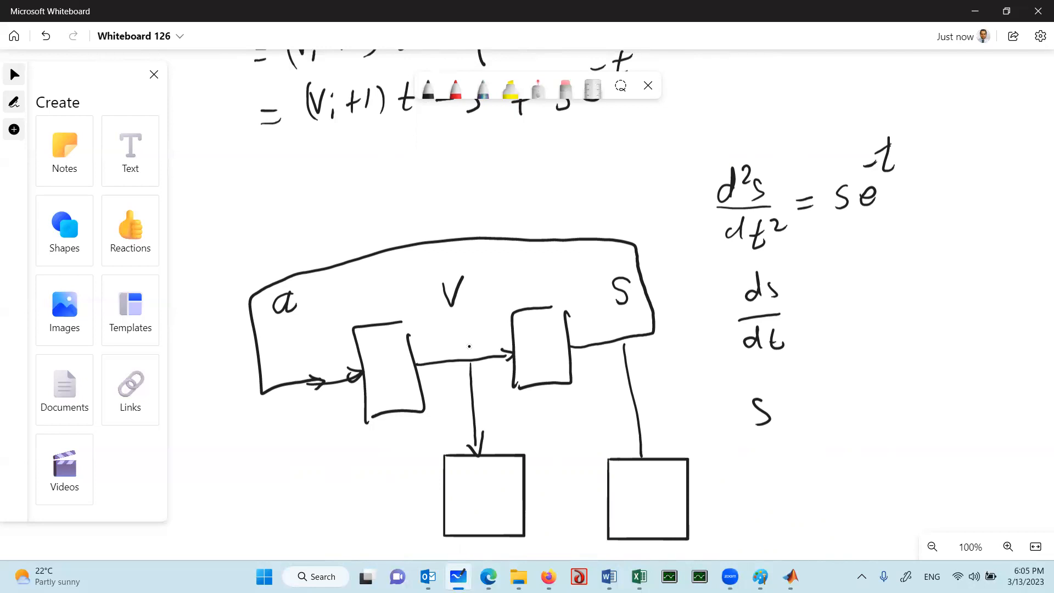
{"action": "mouse_move", "coordinate": [474, 488]}
{"action": "left_mouse_down"}
{"action": "mouse_move", "coordinate": [484, 489]}
{"action": "mouse_move", "coordinate": [477, 467]}
{"action": "mouse_move", "coordinate": [504, 487]}
{"action": "left_mouse_up"}
{"action": "mouse_move", "coordinate": [625, 505]}
{"action": "left_mouse_down"}
{"action": "mouse_move", "coordinate": [661, 483]}
{"action": "mouse_move", "coordinate": [670, 493]}
{"action": "mouse_move", "coordinate": [653, 521]}
{"action": "left_mouse_up"}
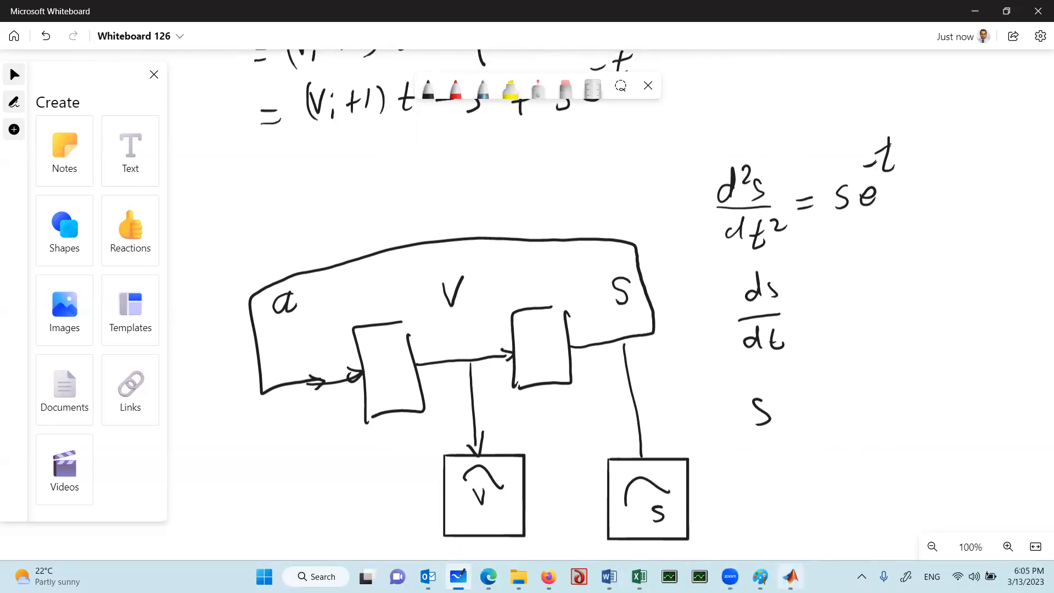
Switch to MATLAB, start Simulink, create a blank model and close the start page
{"action": "left_click", "coordinate": [791, 576]}
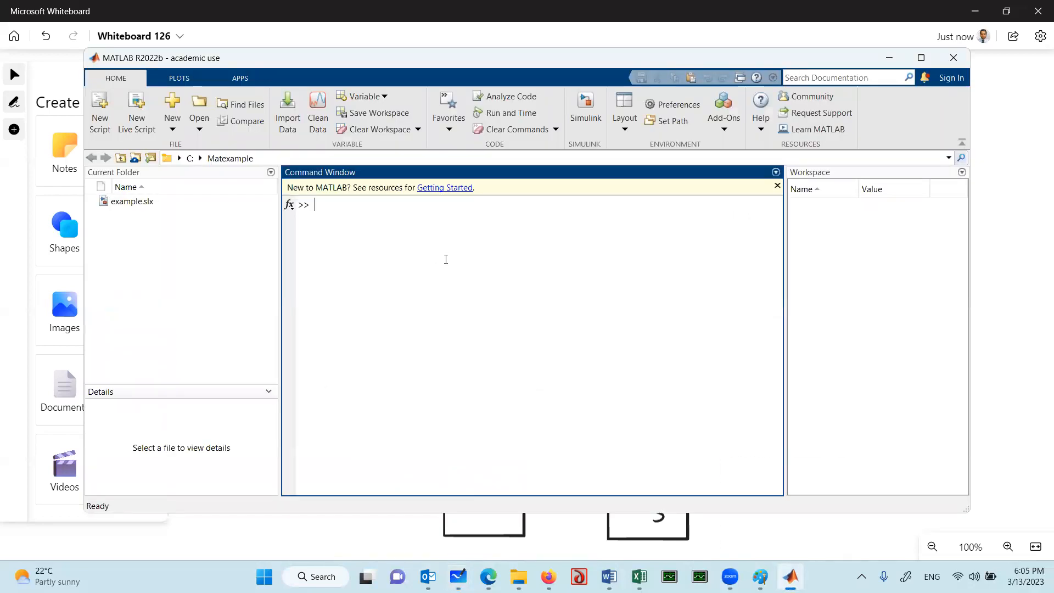
{"action": "left_click", "coordinate": [581, 110]}
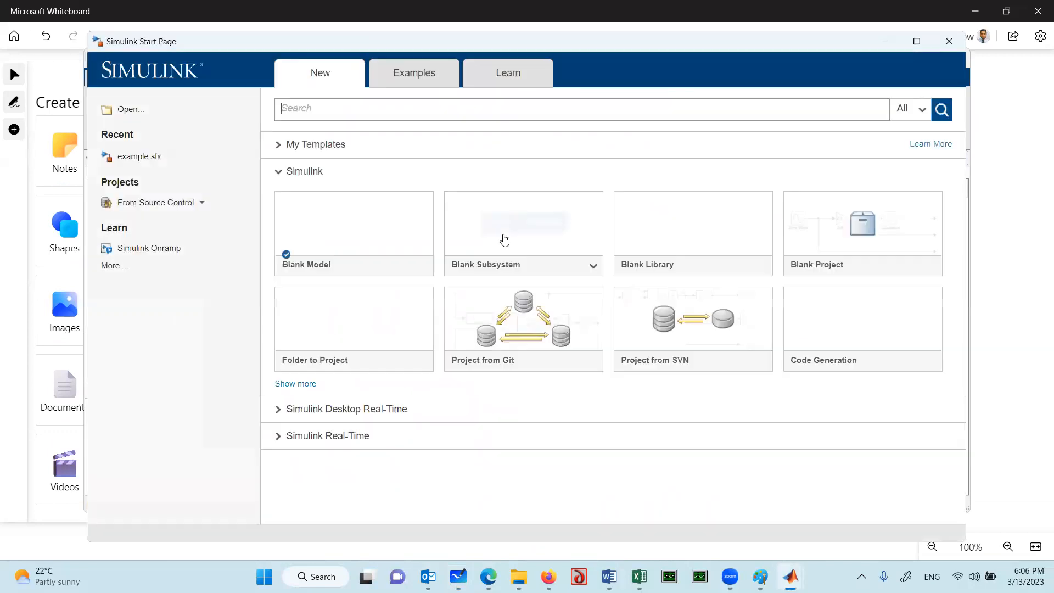
{"action": "mouse_move", "coordinate": [340, 264]}
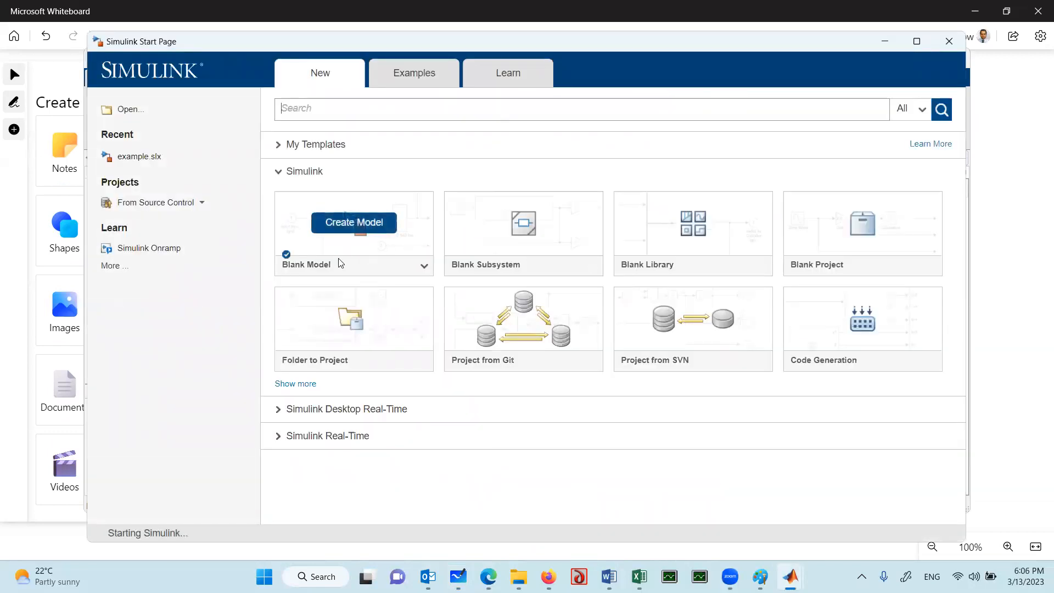
{"action": "left_click", "coordinate": [359, 230]}
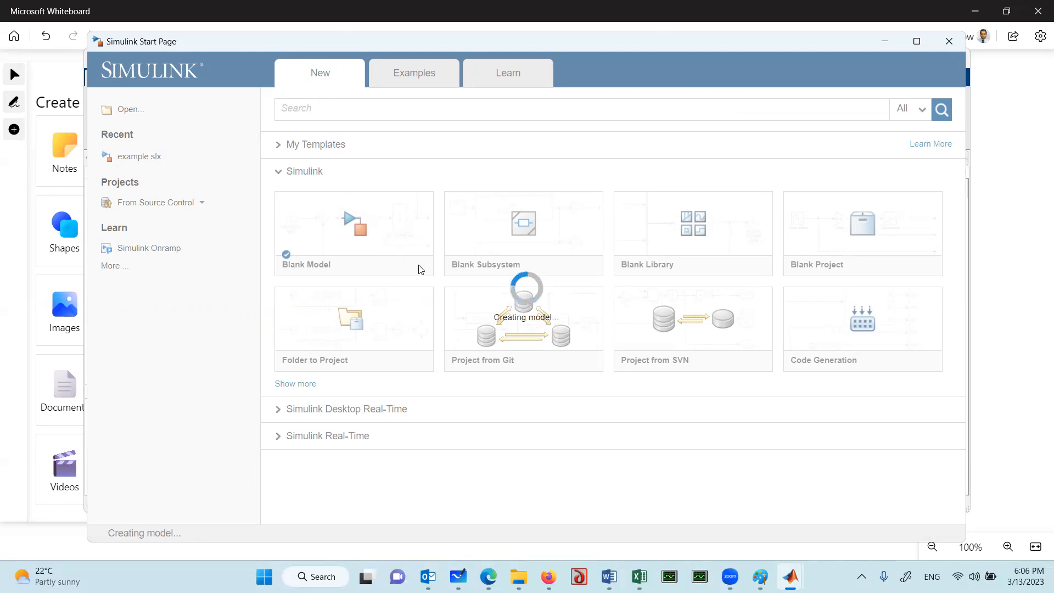
{"action": "left_click", "coordinate": [949, 44]}
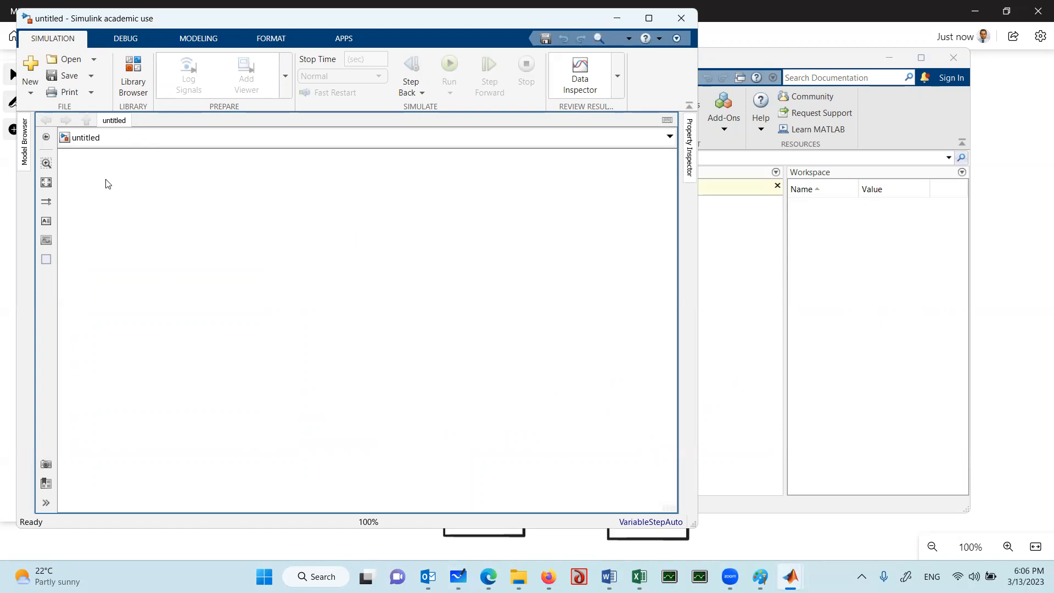
Open the block library in a separate window at Commonly Used Blocks, and widen the model window
{"action": "left_click", "coordinate": [137, 70]}
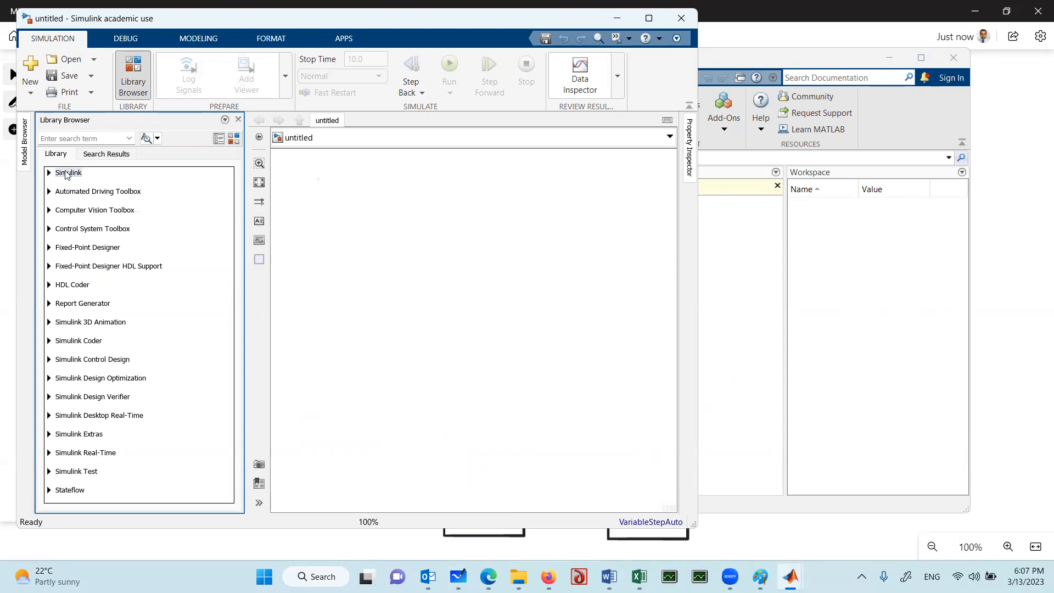
{"action": "left_click", "coordinate": [234, 139]}
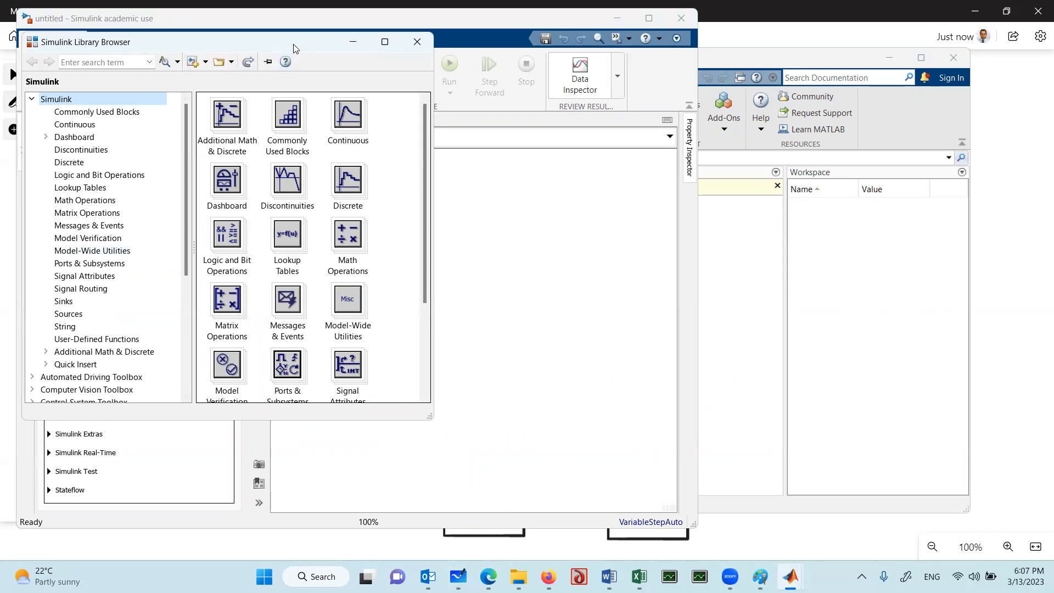
{"action": "left_click_drag", "start_coordinate": [294, 48], "coordinate": [345, 191]}
{"action": "left_click", "coordinate": [171, 260]}
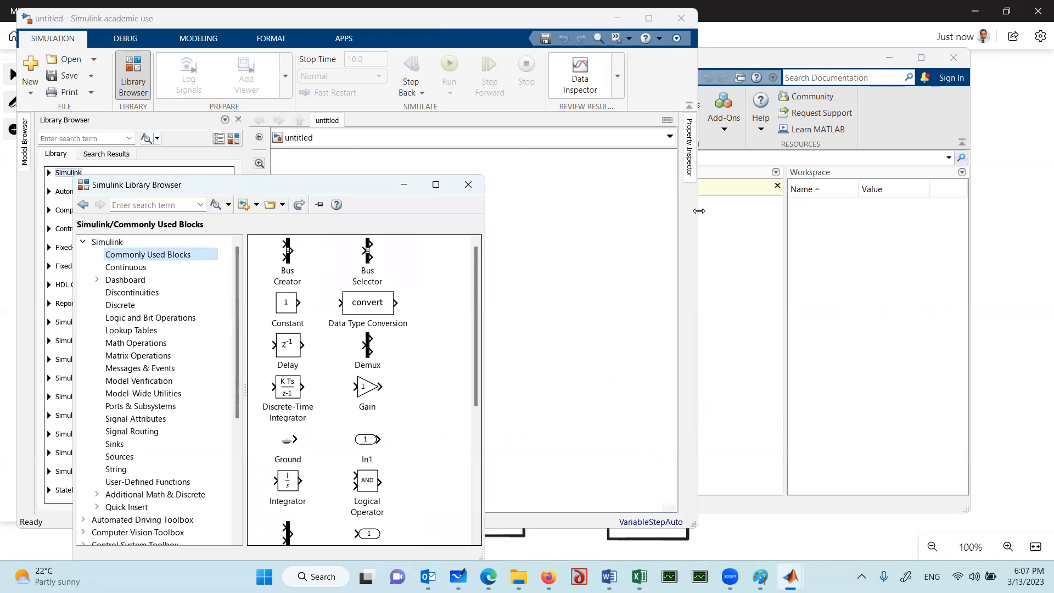
{"action": "left_click_drag", "start_coordinate": [699, 211], "coordinate": [983, 211]}
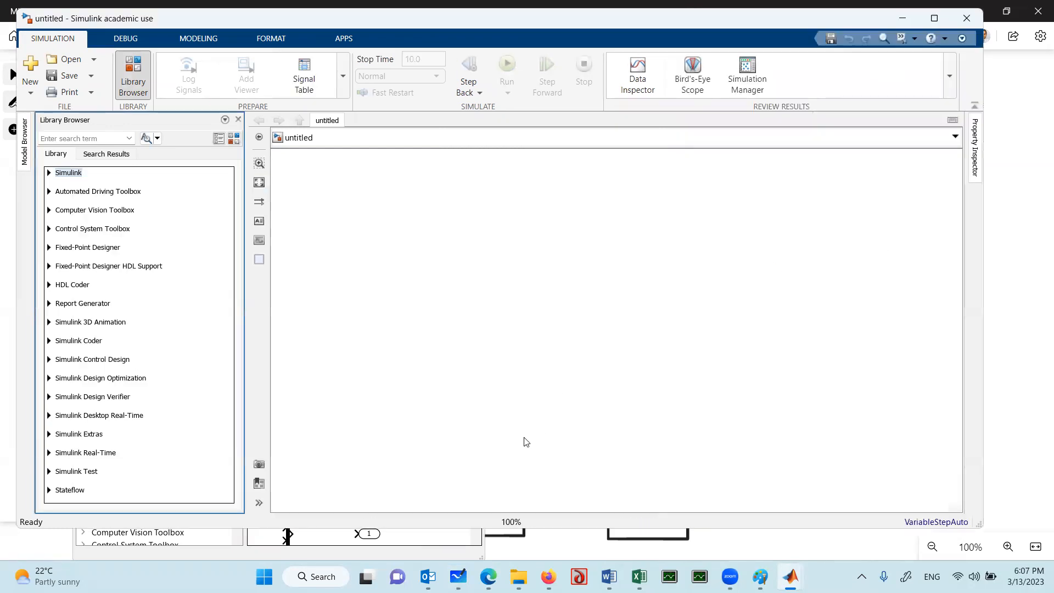
Add two Integrator blocks from Commonly Used Blocks side by side to the model and dismiss the scrolling hint
{"action": "mouse_move", "coordinate": [791, 573]}
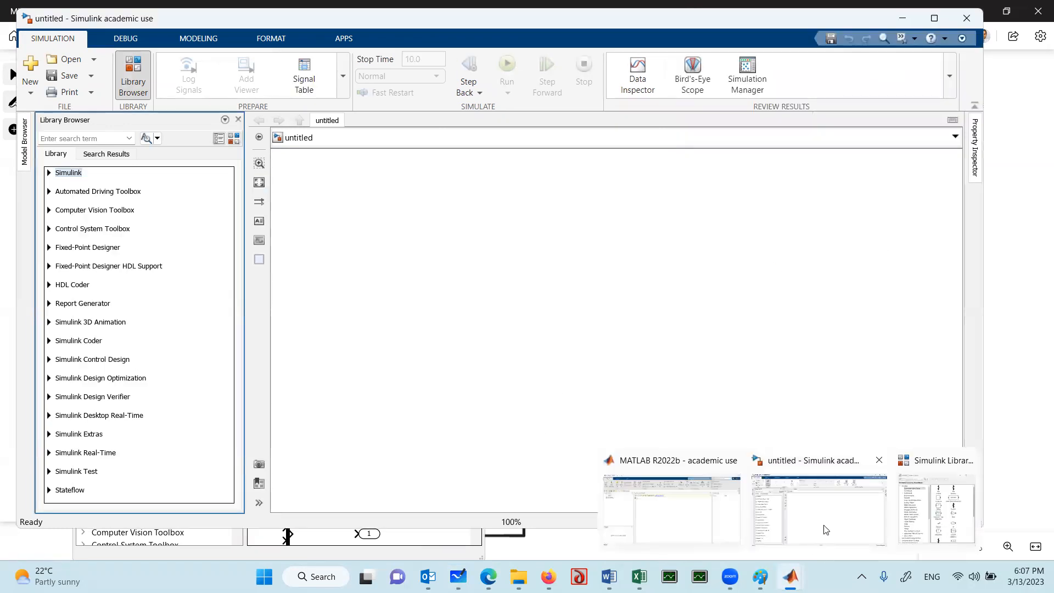
{"action": "left_click", "coordinate": [933, 504]}
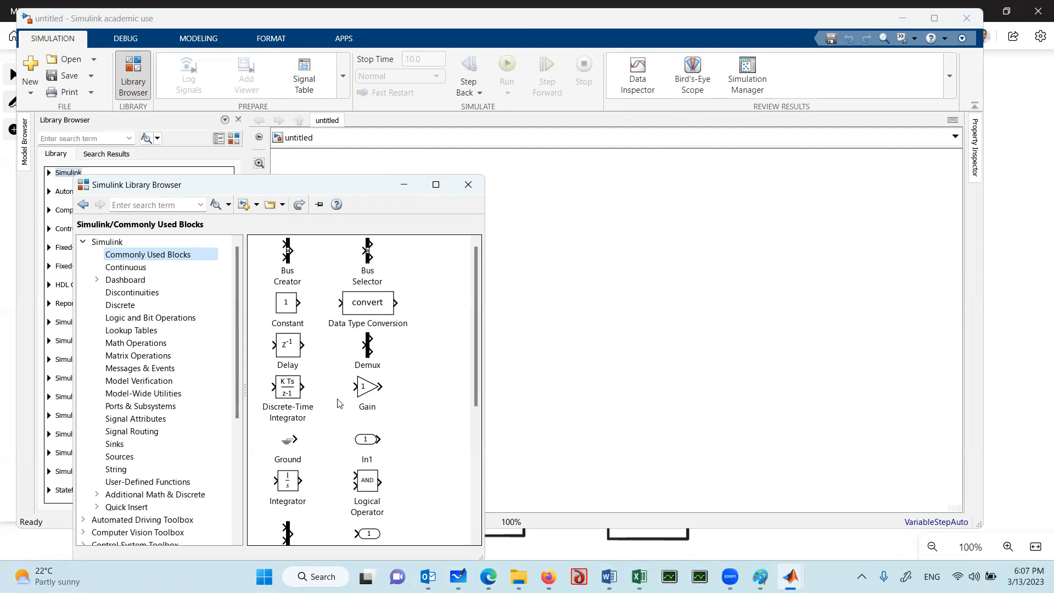
{"action": "left_click_drag", "start_coordinate": [287, 487], "coordinate": [616, 275]}
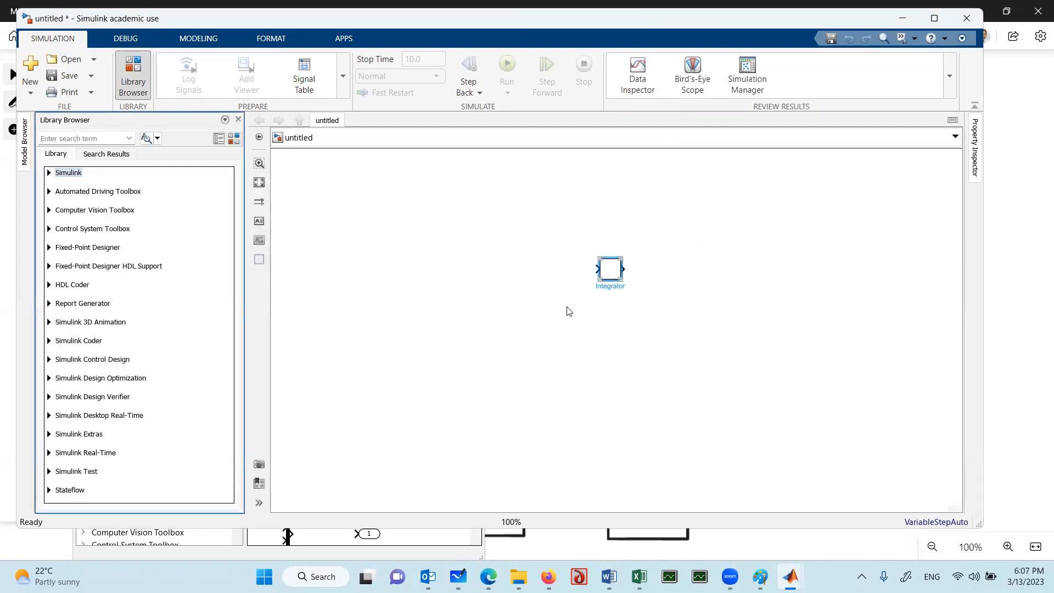
{"action": "mouse_move", "coordinate": [730, 576]}
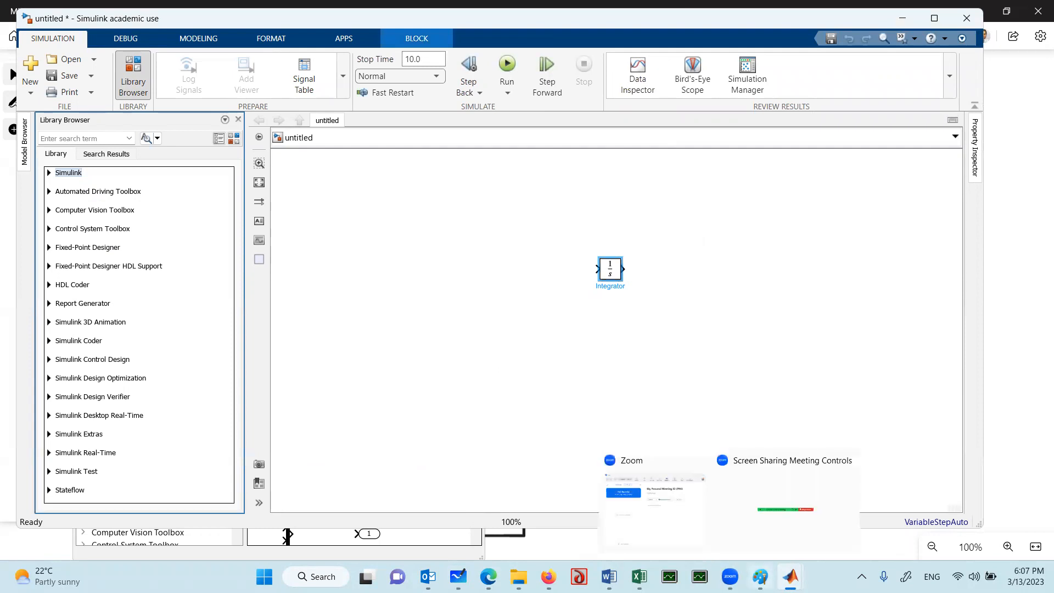
{"action": "mouse_move", "coordinate": [791, 577]}
{"action": "left_click", "coordinate": [928, 510]}
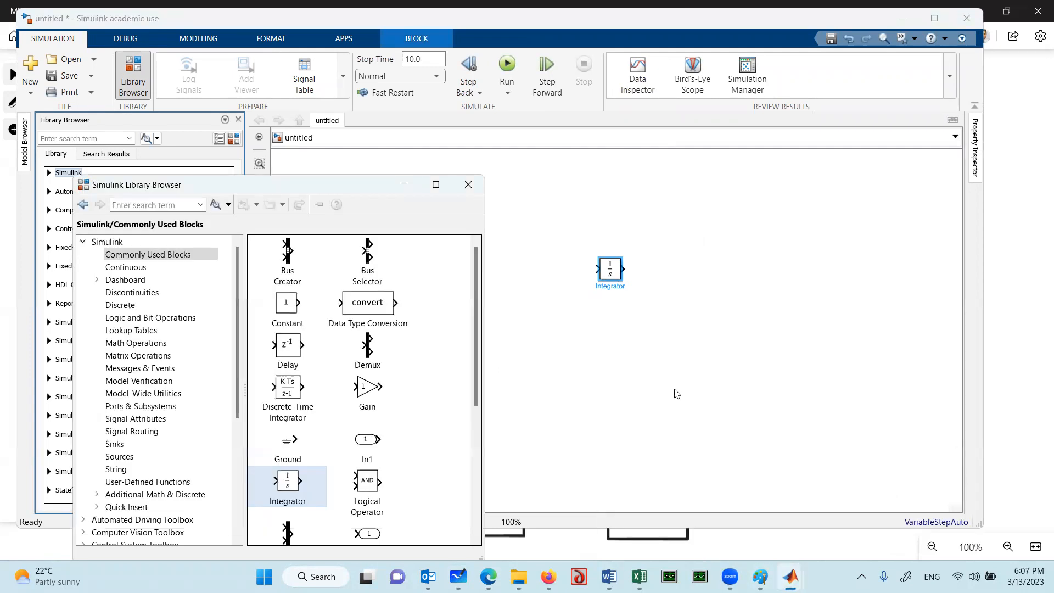
{"action": "left_click_drag", "start_coordinate": [293, 486], "coordinate": [691, 275]}
{"action": "left_click", "coordinate": [623, 366]}
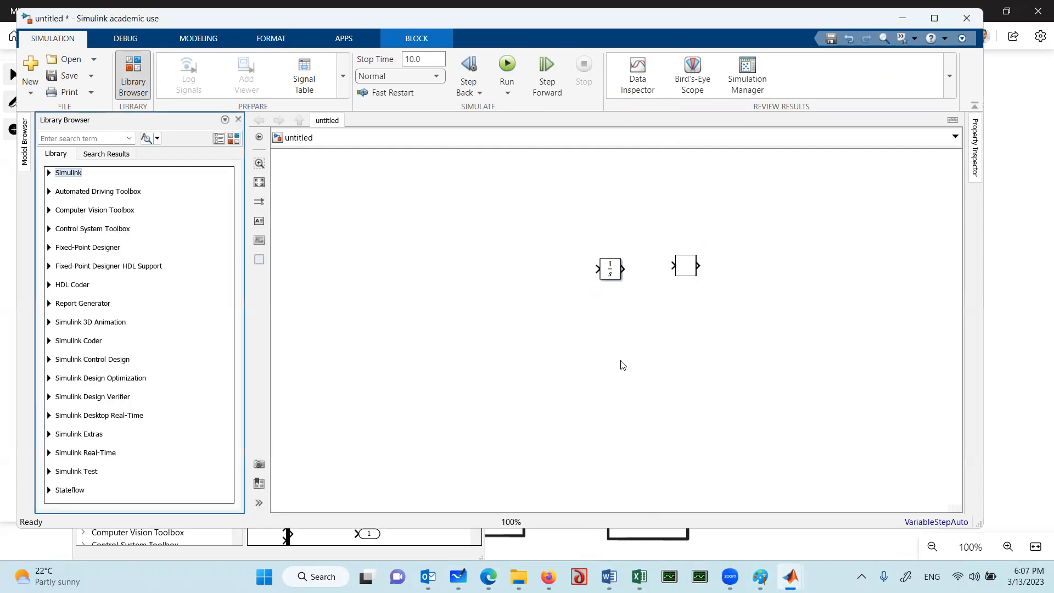
{"action": "scroll", "coordinate": [604, 295], "scroll_direction": "up", "scroll_amount": 3}
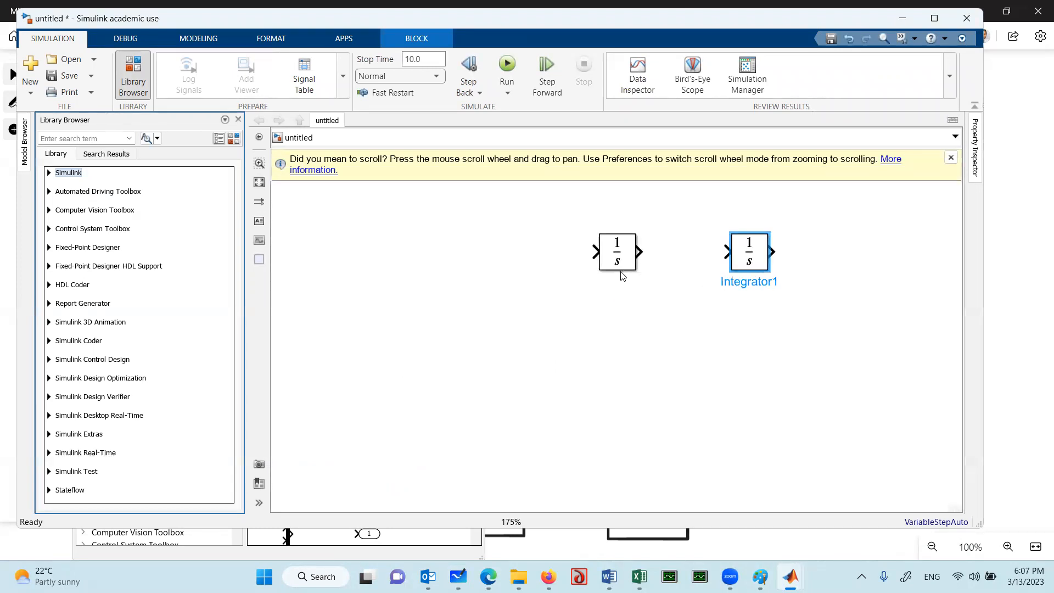
{"action": "left_click", "coordinate": [531, 300]}
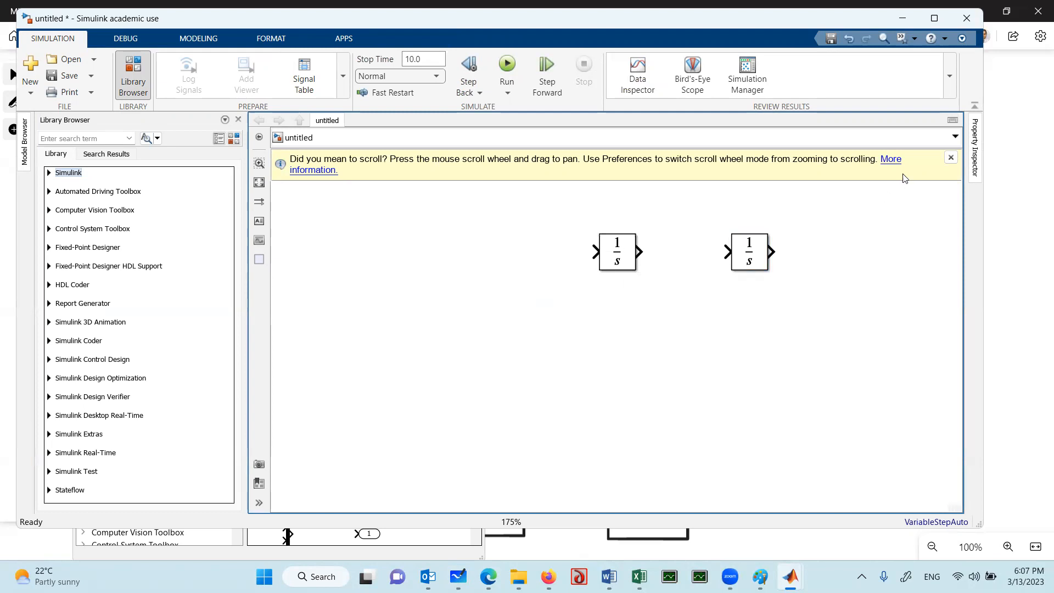
{"action": "left_click", "coordinate": [951, 158]}
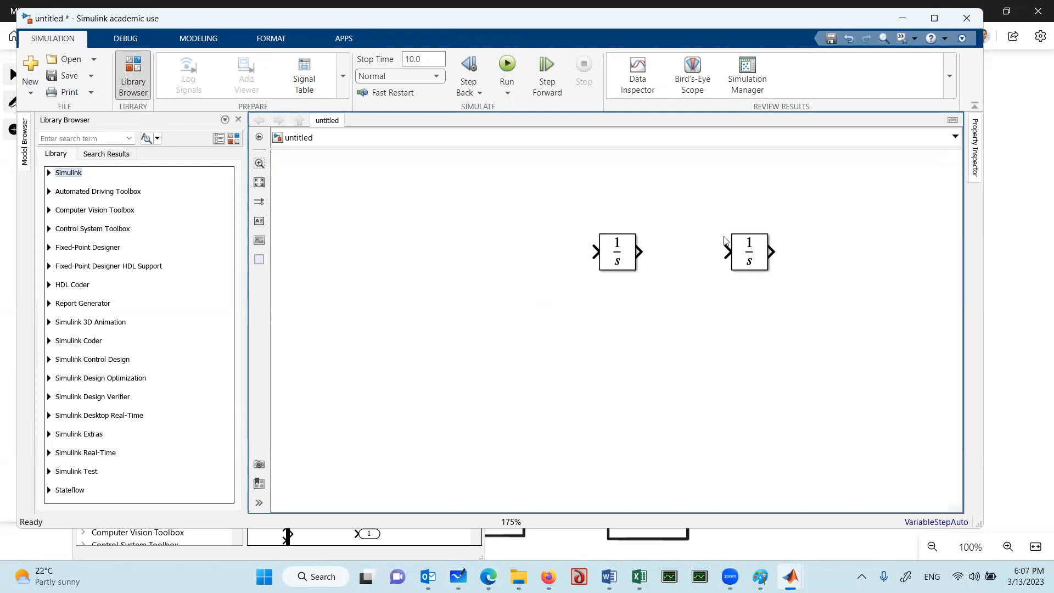
Rename the first Integrator block as "from a to v"
{"action": "left_click", "coordinate": [626, 266]}
{"action": "left_click", "coordinate": [612, 284]}
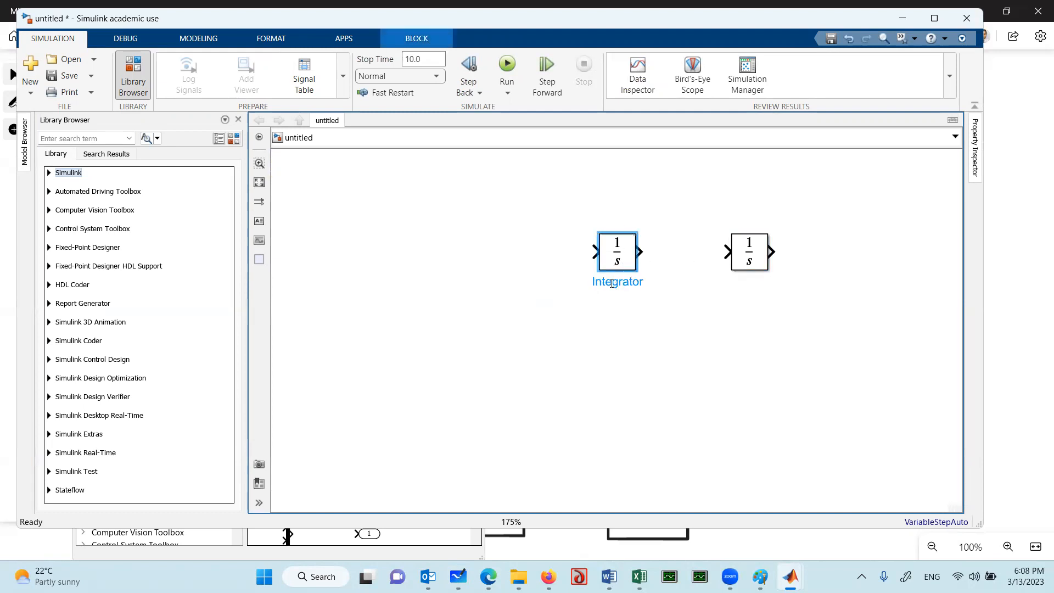
{"action": "double_click", "coordinate": [613, 283]}
{"action": "type", "text": "from a"}
{"action": "key", "text": "Return"}
{"action": "type", "text": "to v"}
{"action": "left_click", "coordinate": [690, 328]}
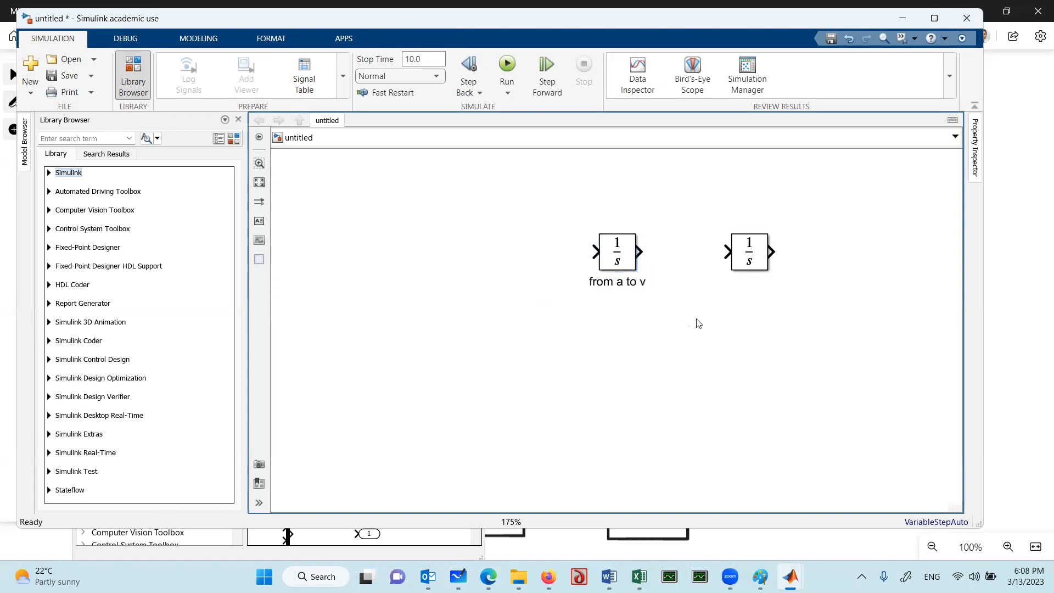
Rename the second Integrator block as "Ifrom v to s"
{"action": "left_click", "coordinate": [749, 257]}
{"action": "left_click", "coordinate": [746, 281]}
{"action": "left_click_drag", "start_coordinate": [725, 282], "coordinate": [815, 282]}
{"action": "type", "text": "fr"}
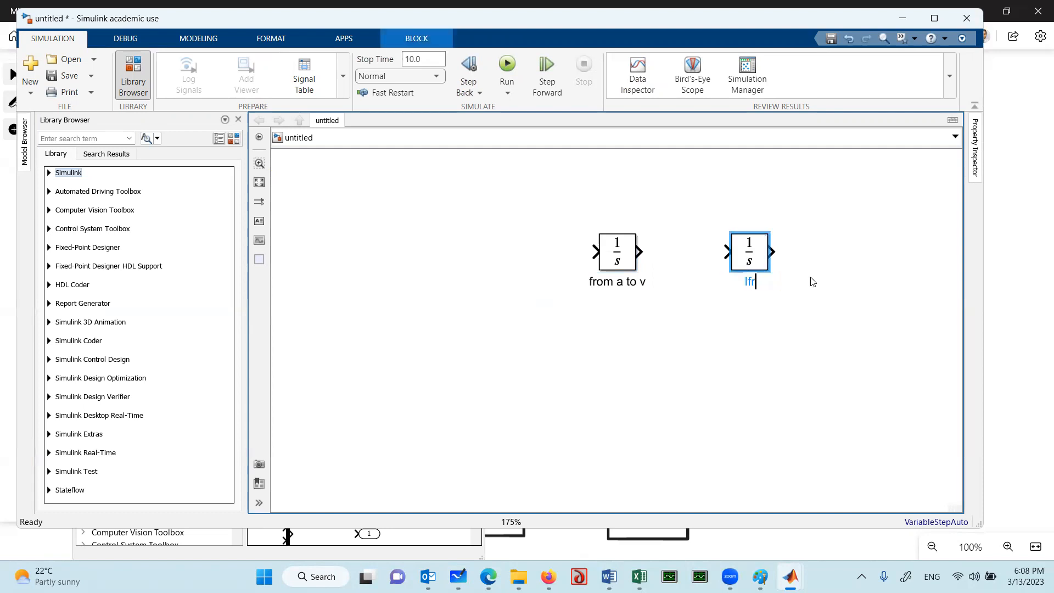
{"action": "type", "text": "om v to s"}
{"action": "left_click", "coordinate": [714, 354]}
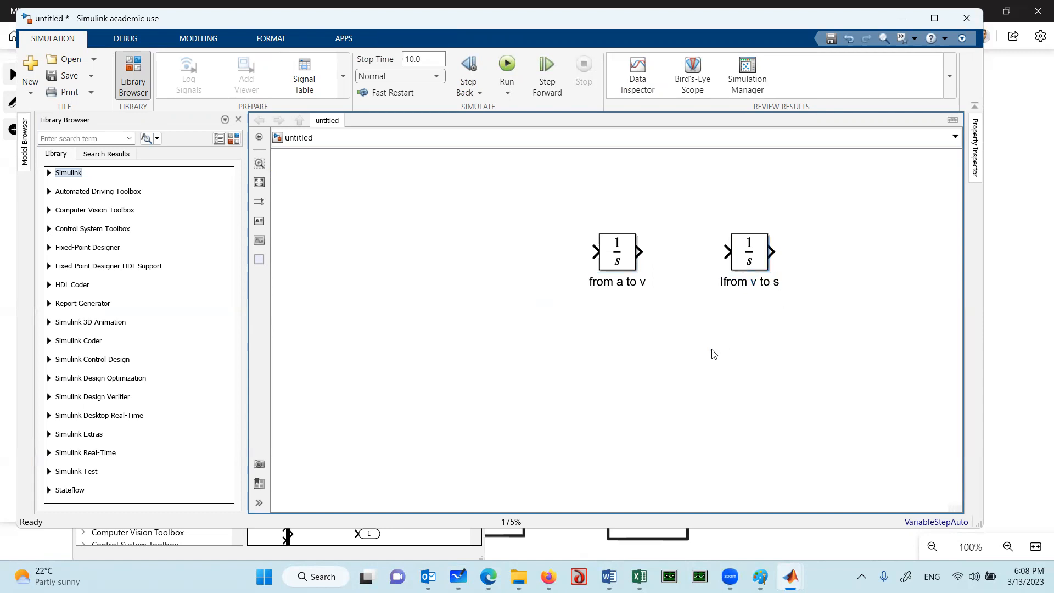
Connect the first integrator's output to the second integrator's input and dismiss the connection hint
{"action": "left_click", "coordinate": [642, 252]}
{"action": "left_click", "coordinate": [727, 251]}
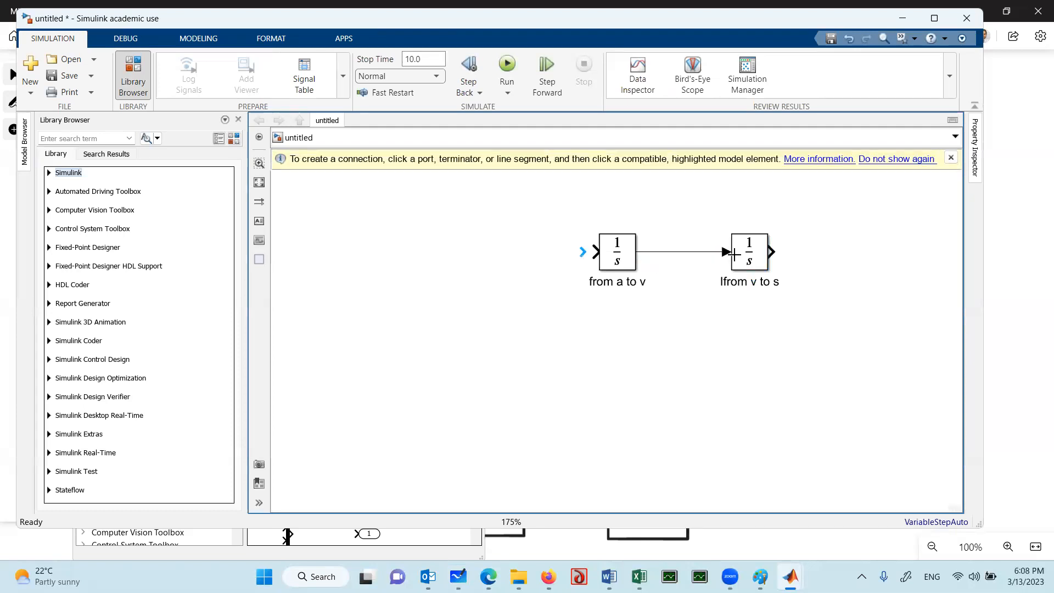
{"action": "left_click", "coordinate": [951, 159]}
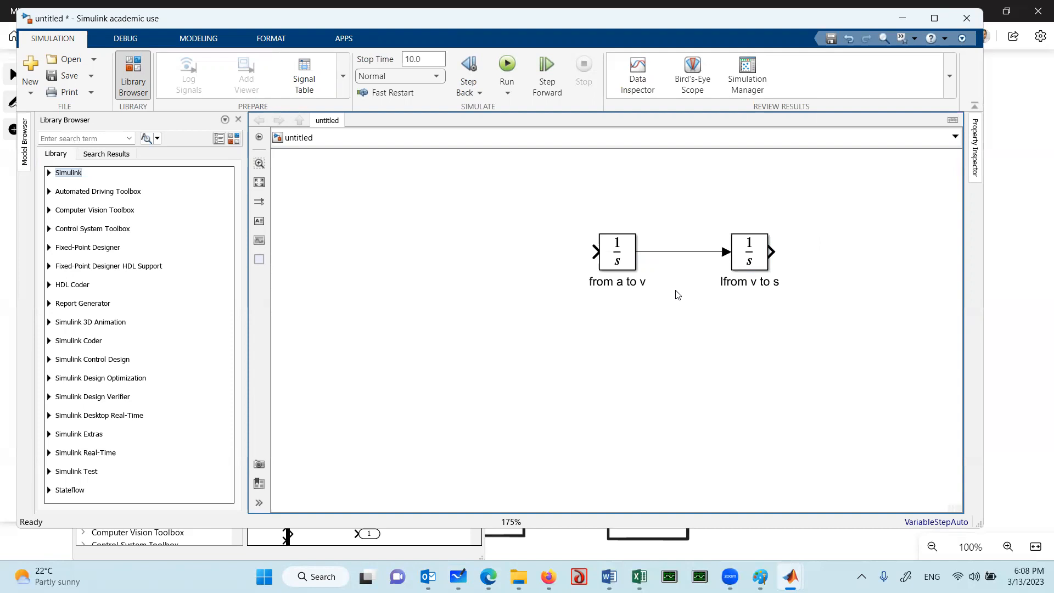
{"action": "left_click", "coordinate": [615, 269]}
{"action": "left_click", "coordinate": [595, 254]}
Add a Math Function block from the Simulink Math Operations library before the "from a to v" integrator
{"action": "mouse_move", "coordinate": [791, 575]}
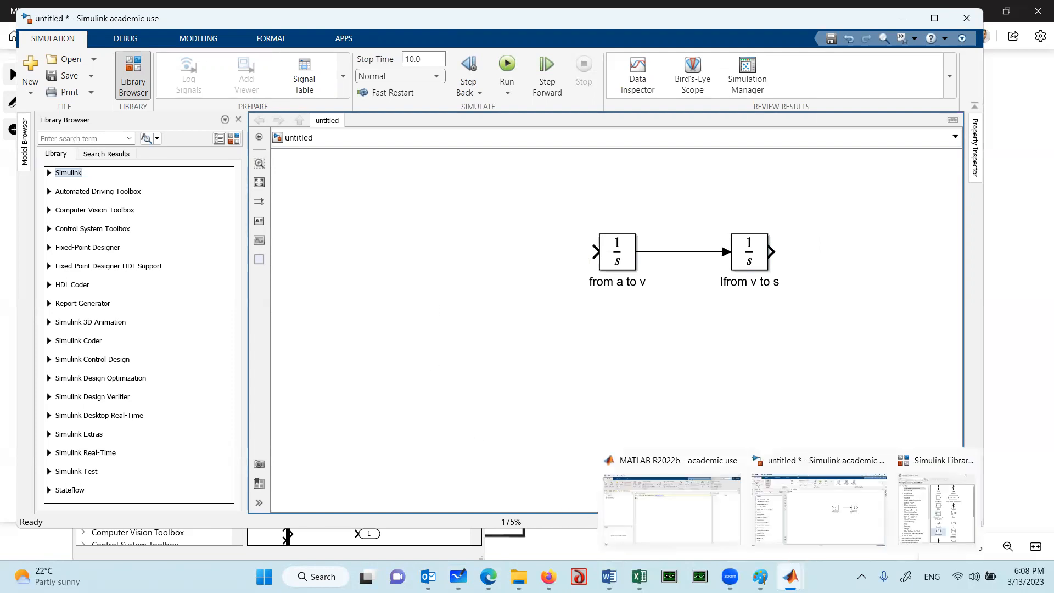
{"action": "left_click", "coordinate": [934, 511]}
{"action": "scroll", "coordinate": [163, 365], "scroll_direction": "down", "scroll_amount": 3}
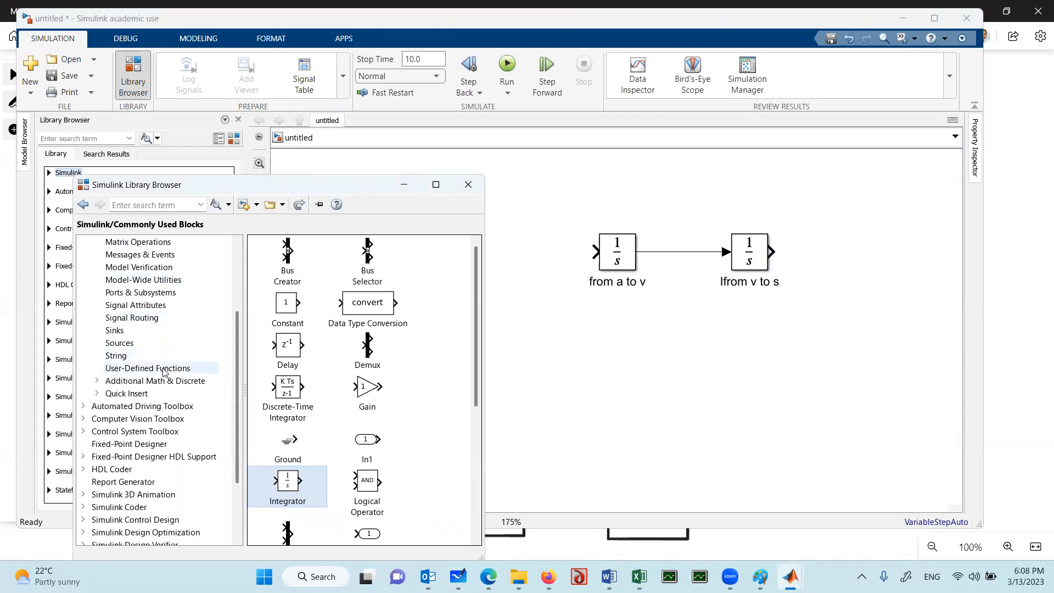
{"action": "left_click", "coordinate": [164, 370]}
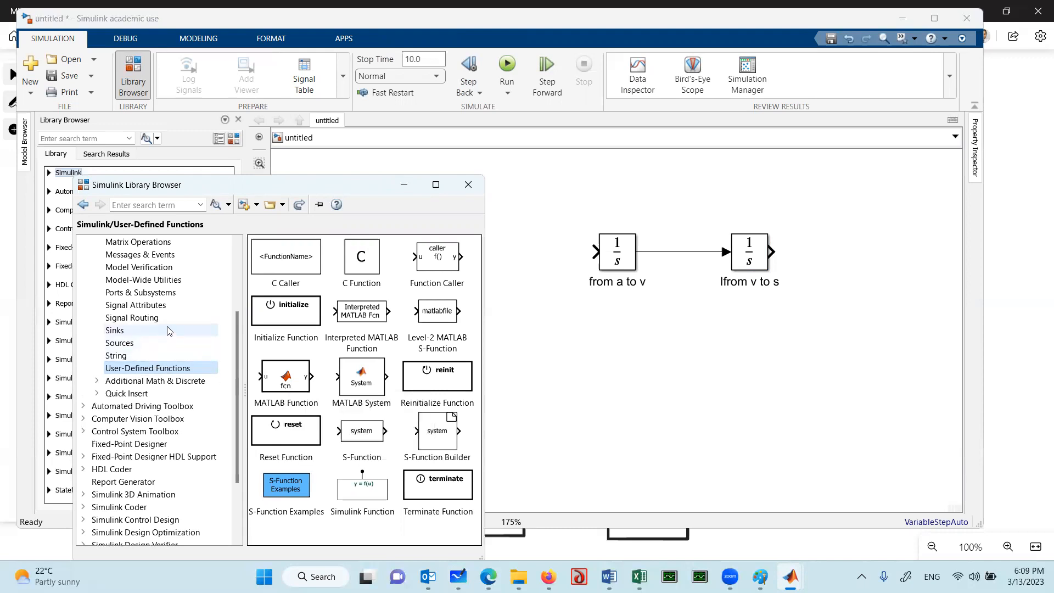
{"action": "scroll", "coordinate": [169, 330], "scroll_direction": "up", "scroll_amount": 3}
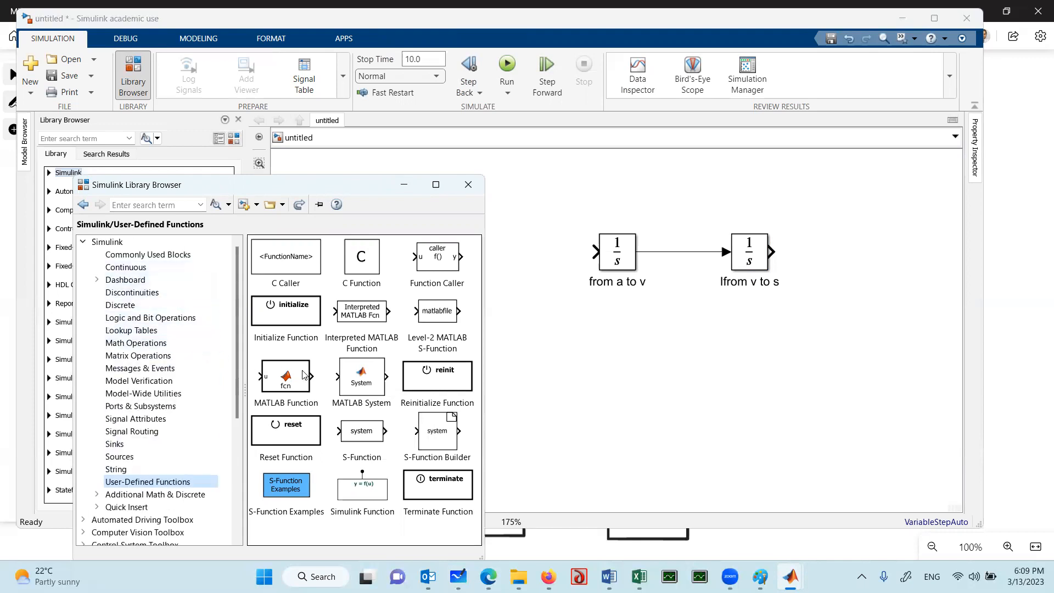
{"action": "left_click", "coordinate": [166, 258]}
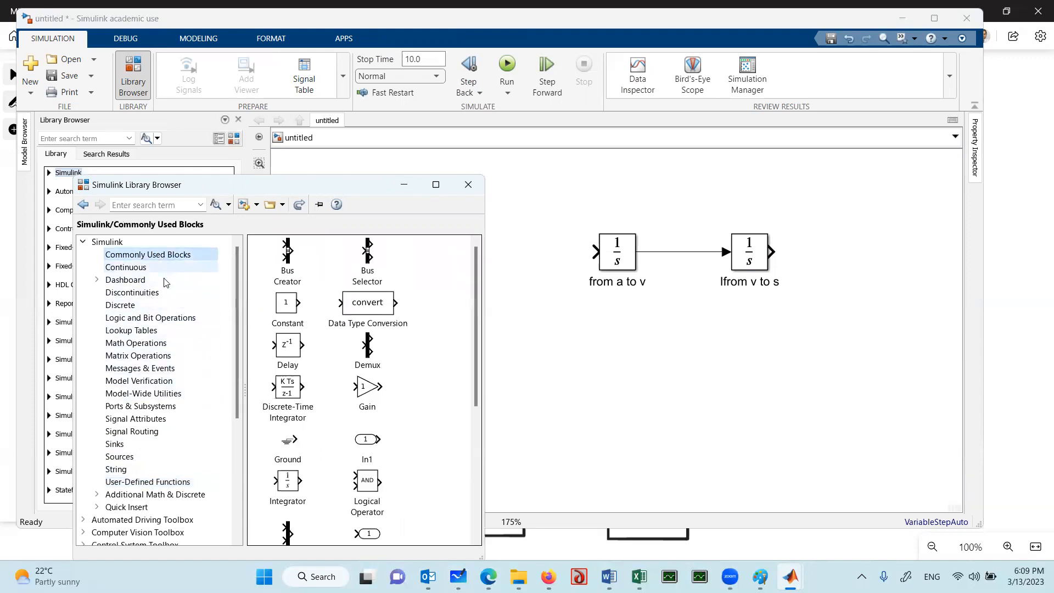
{"action": "left_click", "coordinate": [146, 344]}
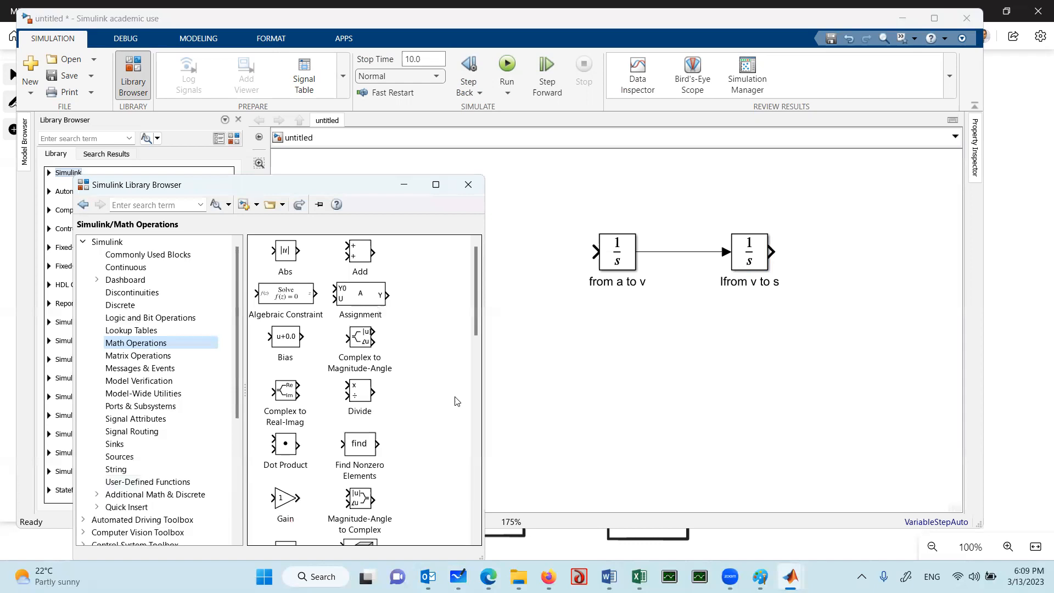
{"action": "scroll", "coordinate": [456, 402], "scroll_direction": "down", "scroll_amount": 3}
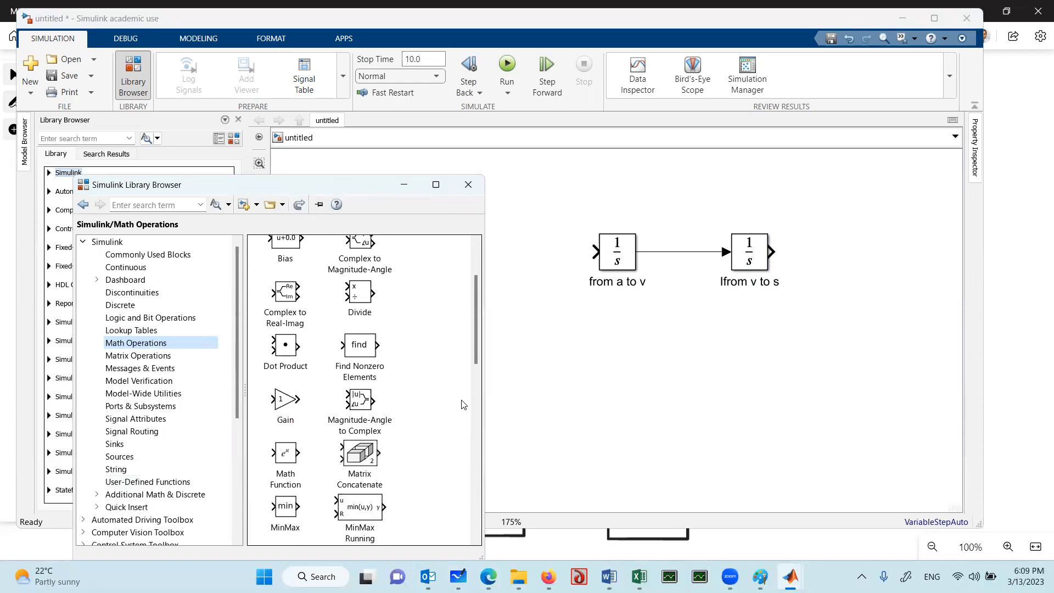
{"action": "left_click", "coordinate": [286, 458]}
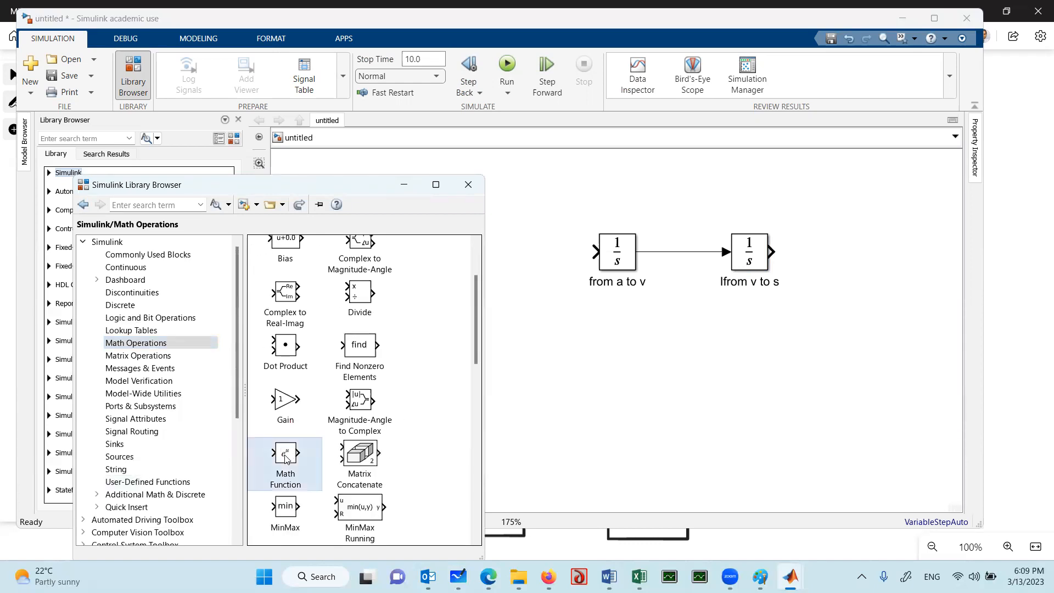
{"action": "left_click_drag", "start_coordinate": [284, 460], "coordinate": [538, 284]}
{"action": "left_click", "coordinate": [535, 264]}
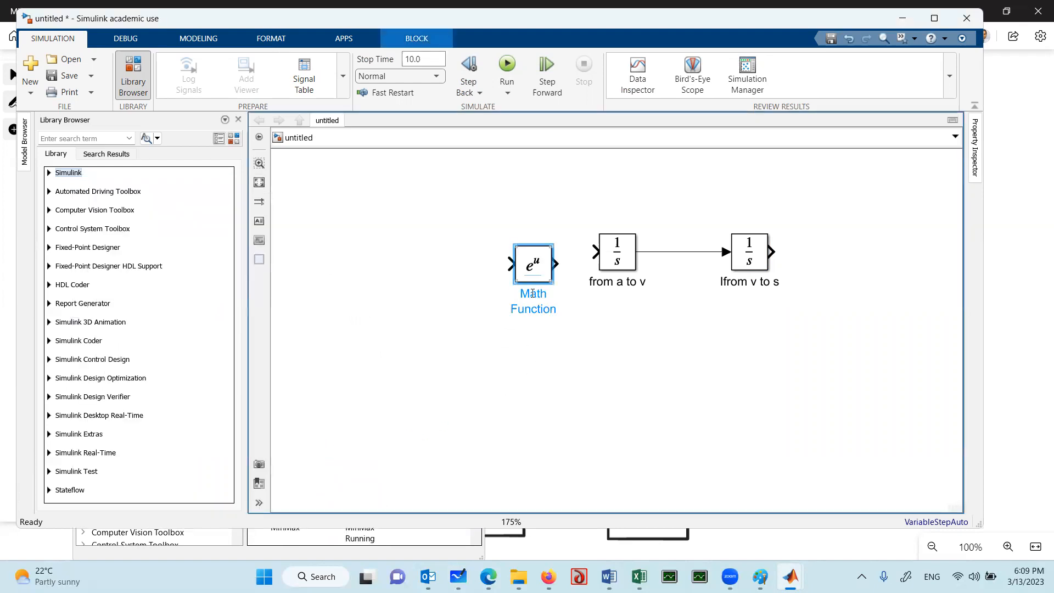
Check the Math Function block's parameters, keeping the exp function and auto output signal type
{"action": "left_click", "coordinate": [534, 360]}
{"action": "double_click", "coordinate": [535, 268]}
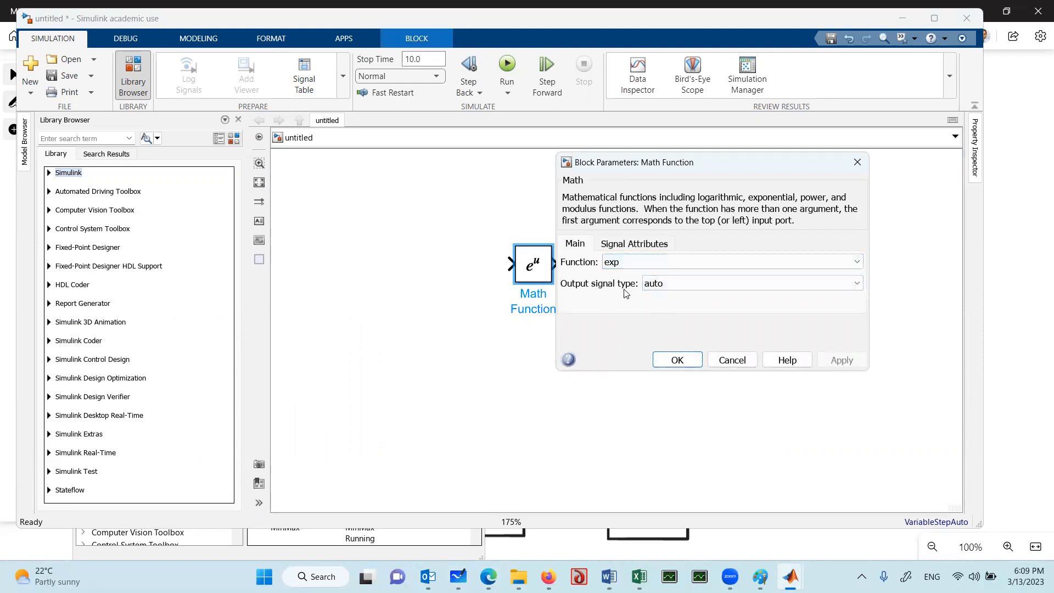
{"action": "left_click", "coordinate": [672, 361]}
{"action": "left_click", "coordinate": [448, 286]}
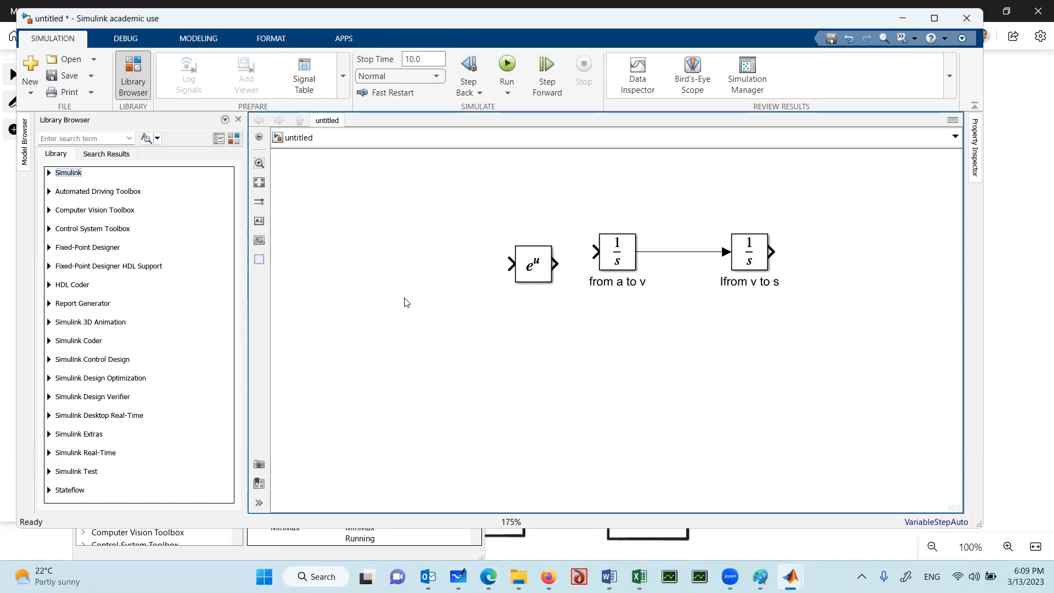
Add a Clock block from the Simulink Sources library in front of the Math Function block
{"action": "mouse_move", "coordinate": [791, 577]}
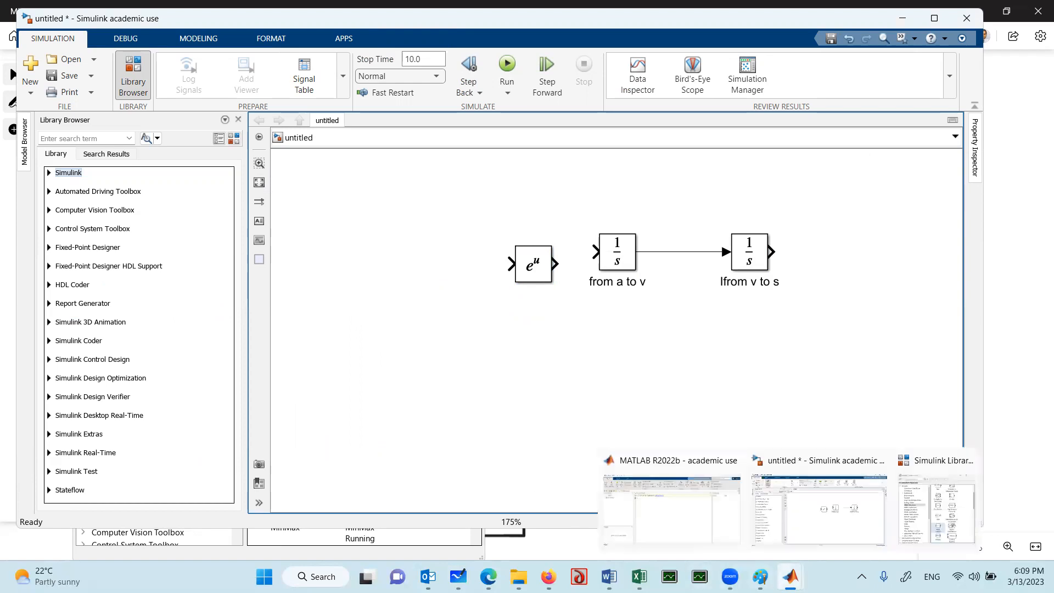
{"action": "left_click", "coordinate": [967, 492]}
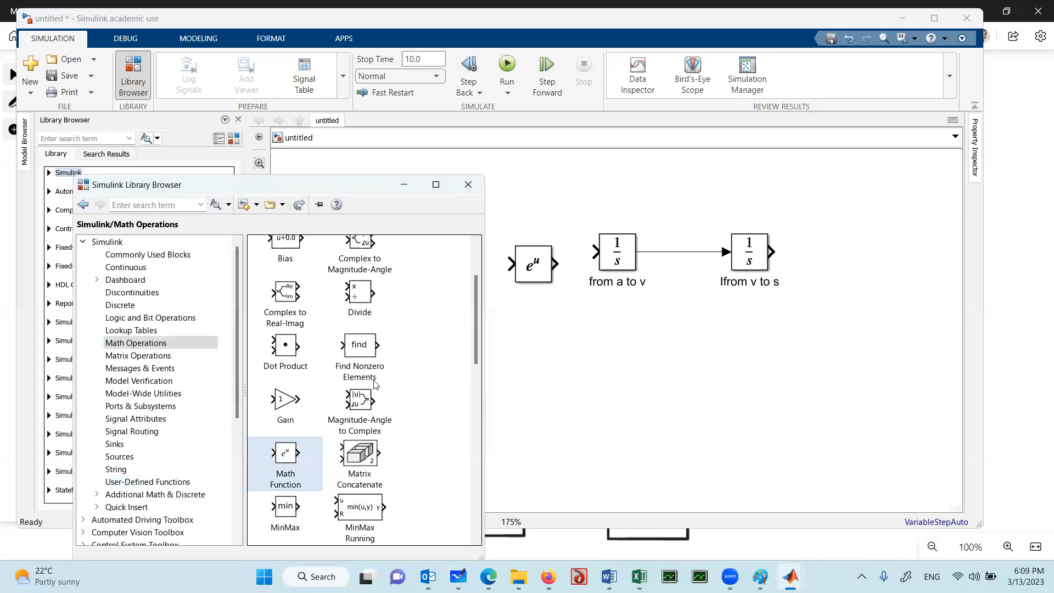
{"action": "left_click", "coordinate": [120, 457]}
{"action": "left_click_drag", "start_coordinate": [291, 303], "coordinate": [428, 273]}
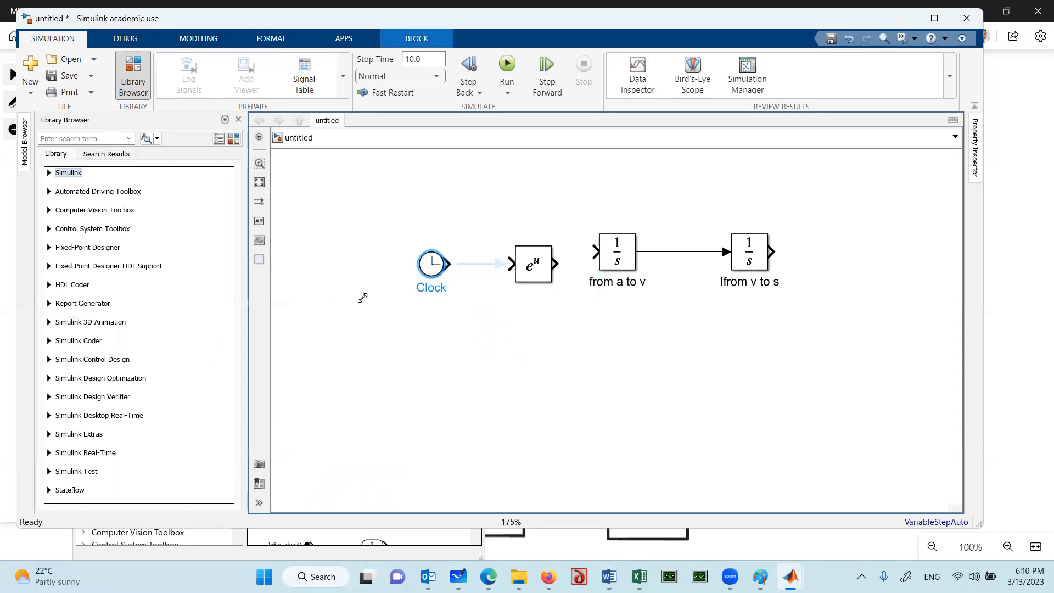
Add a Gain block from Commonly Used Blocks and insert it between the Clock and the Math Function, making room by shifting the Clock
{"action": "mouse_move", "coordinate": [640, 576]}
{"action": "mouse_move", "coordinate": [791, 577]}
{"action": "left_click", "coordinate": [955, 500]}
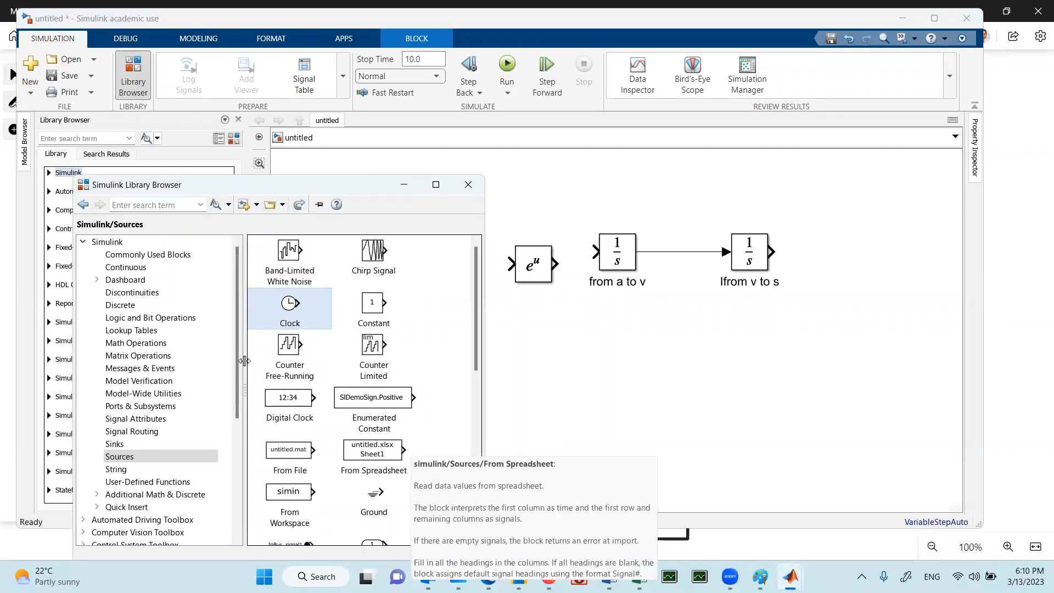
{"action": "left_click", "coordinate": [165, 255]}
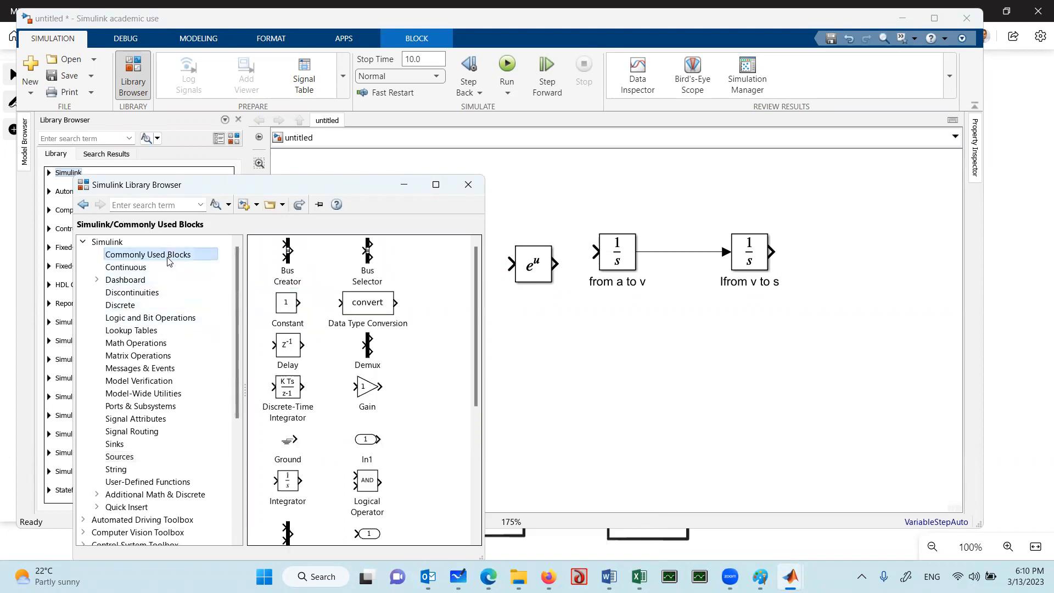
{"action": "left_click_drag", "start_coordinate": [369, 393], "coordinate": [547, 361]}
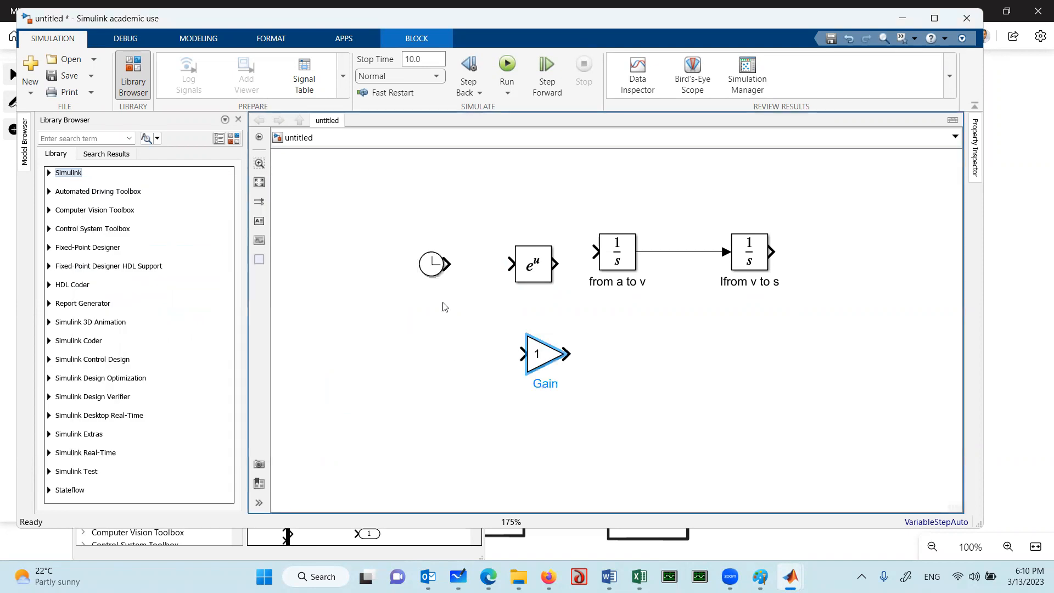
{"action": "left_click_drag", "start_coordinate": [432, 264], "coordinate": [401, 265]}
{"action": "left_click_drag", "start_coordinate": [542, 365], "coordinate": [460, 285]}
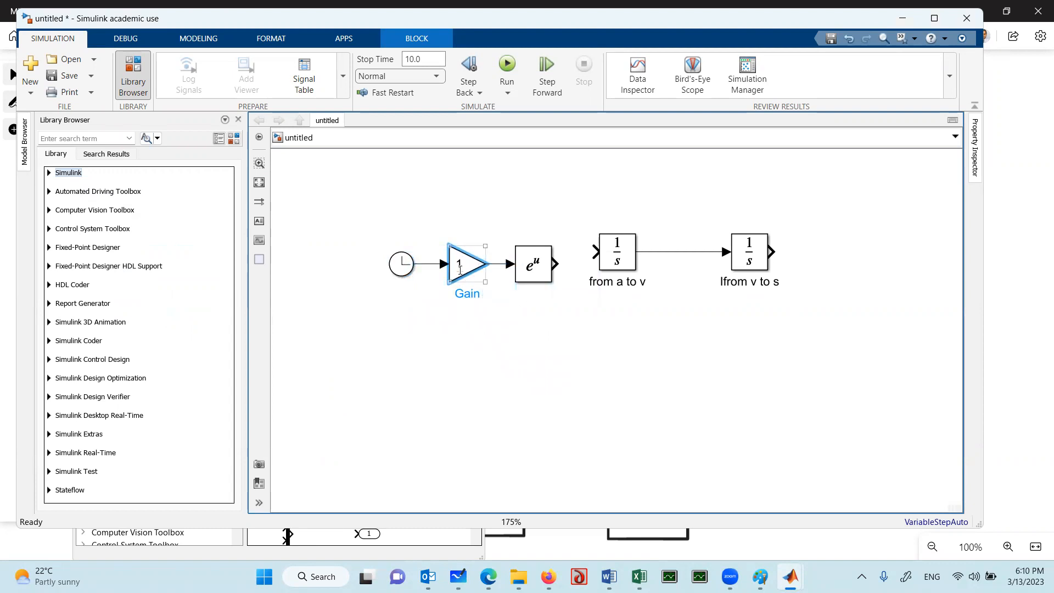
Set the gain of the block between the Clock and the Math Function to 5
{"action": "double_click", "coordinate": [460, 269]}
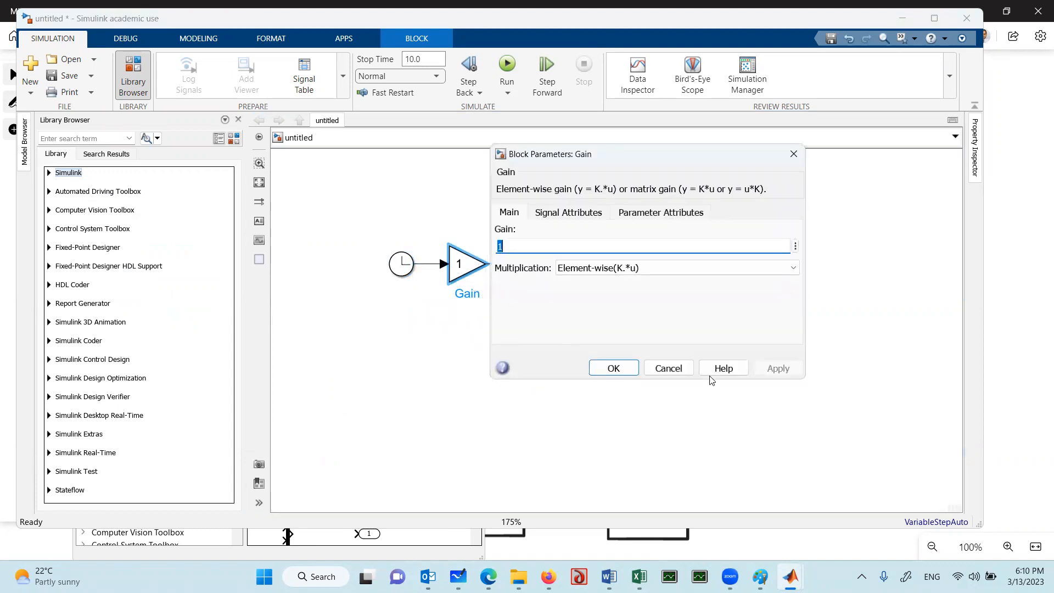
{"action": "left_click", "coordinate": [669, 368]}
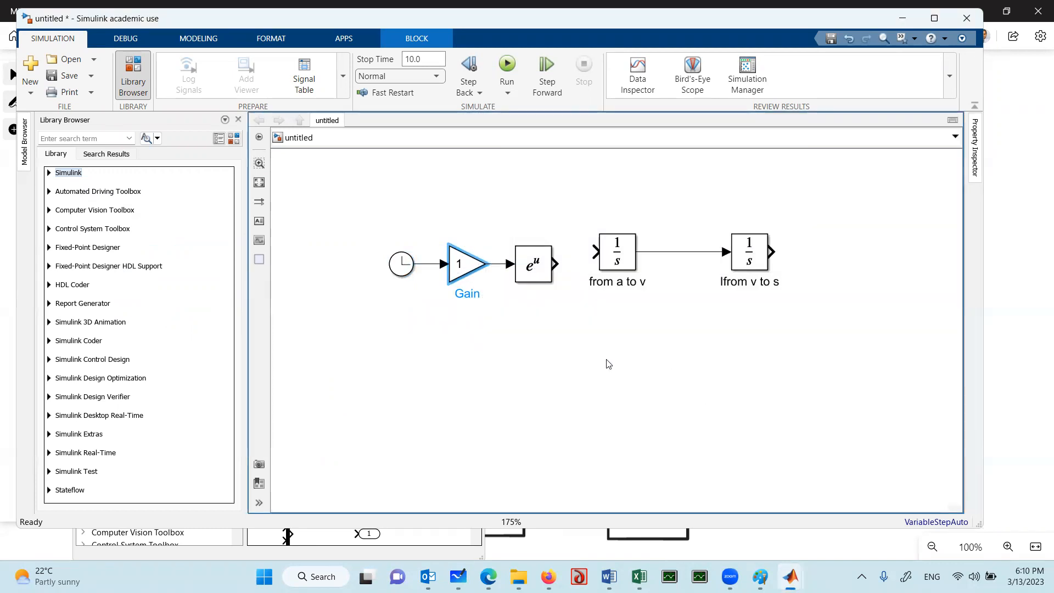
{"action": "left_click", "coordinate": [460, 264]}
{"action": "left_click", "coordinate": [484, 357]}
{"action": "double_click", "coordinate": [460, 273]}
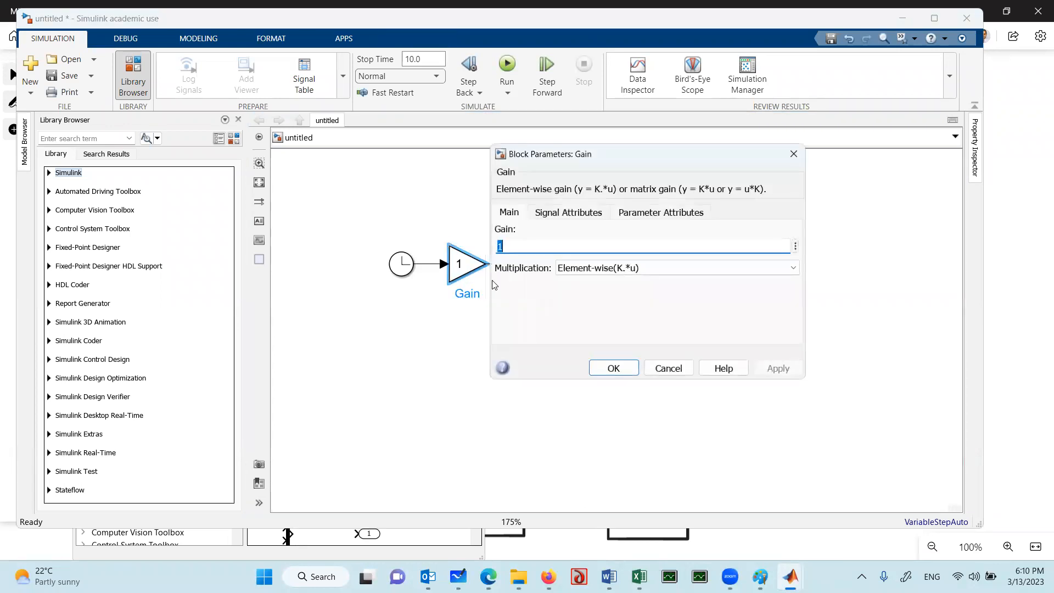
{"action": "type", "text": "5"}
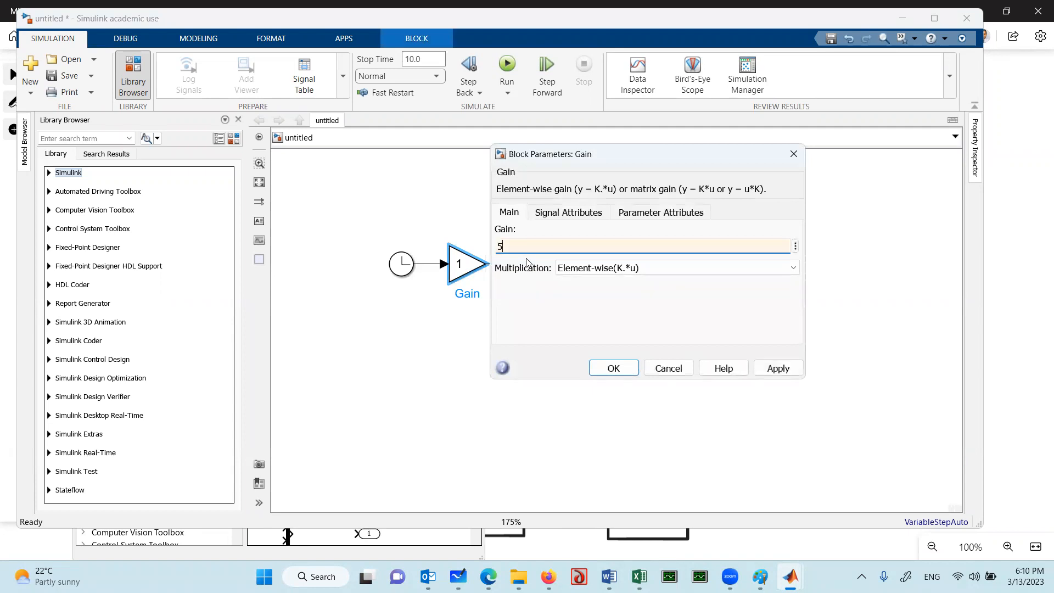
{"action": "left_click", "coordinate": [616, 369]}
Delete the Gain block and the dangling signal line leading into the Math Function
{"action": "left_click", "coordinate": [458, 270]}
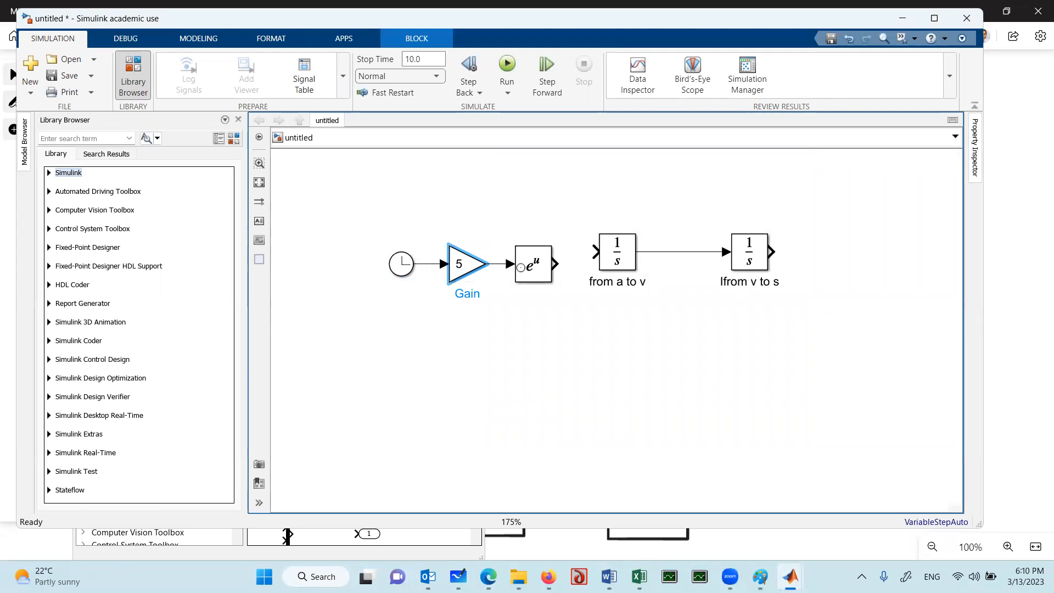
{"action": "left_click", "coordinate": [531, 269], "text": "shift"}
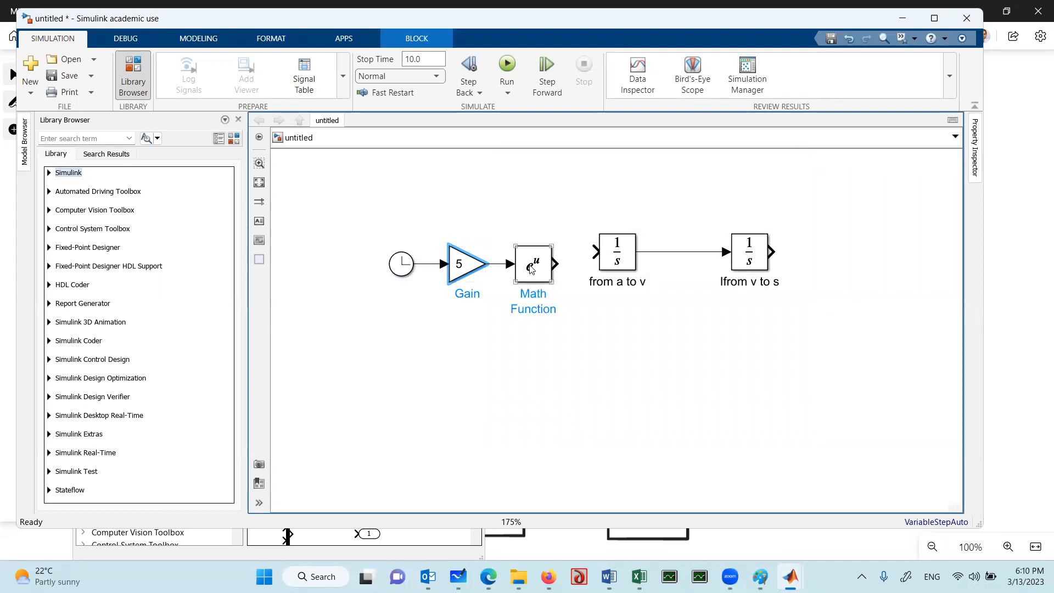
{"action": "left_click", "coordinate": [486, 273]}
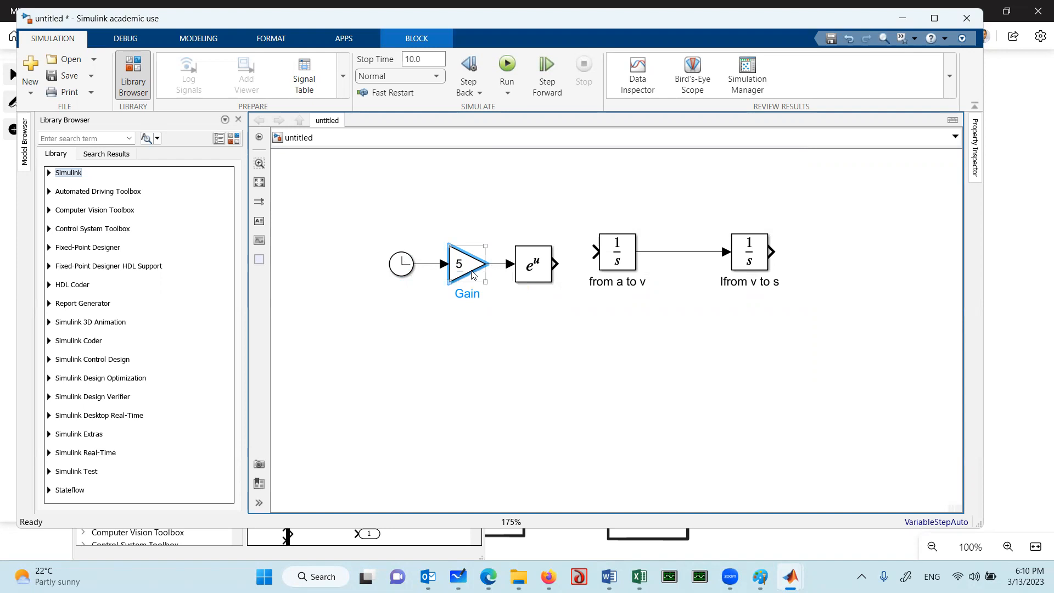
{"action": "key", "text": "Delete"}
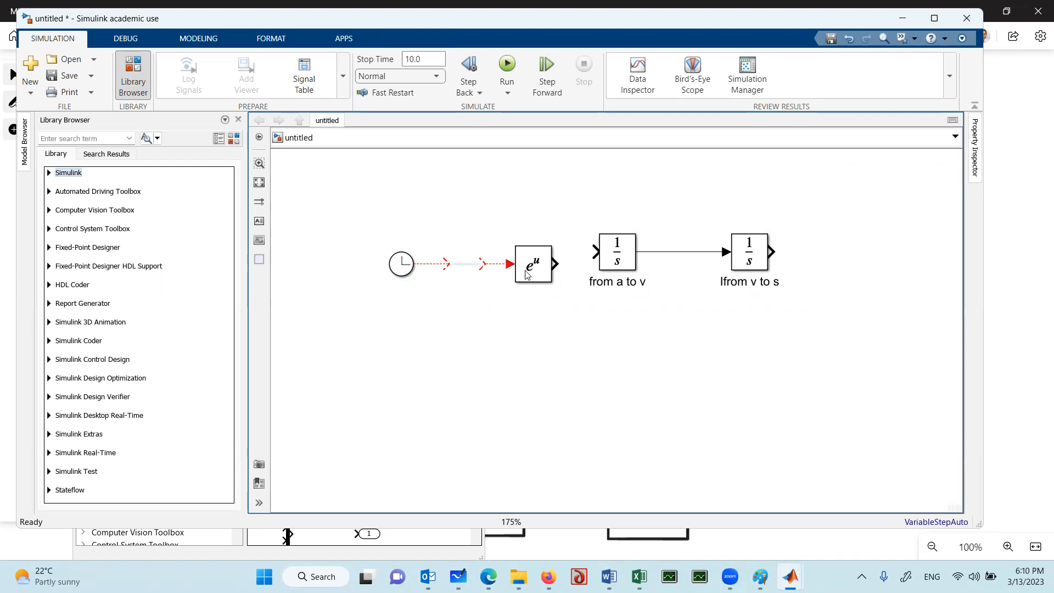
{"action": "left_click", "coordinate": [491, 264]}
{"action": "key", "text": "Delete"}
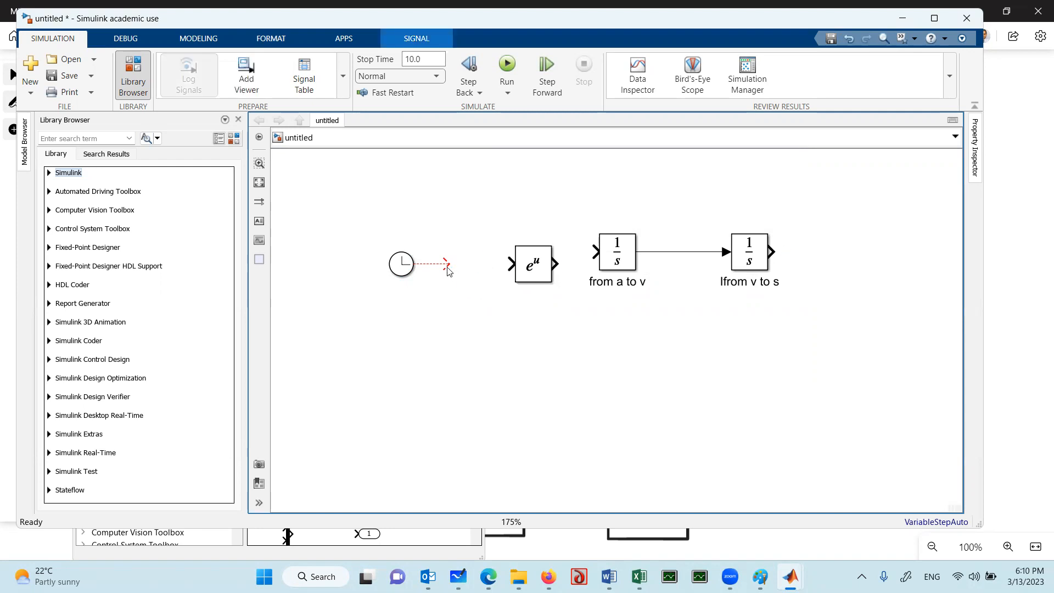
Move the Math Function block closer to the Clock so its input joins the Clock's open signal line
{"action": "left_click", "coordinate": [521, 261]}
{"action": "left_click_drag", "start_coordinate": [522, 262], "coordinate": [452, 260]}
{"action": "left_click", "coordinate": [415, 339]}
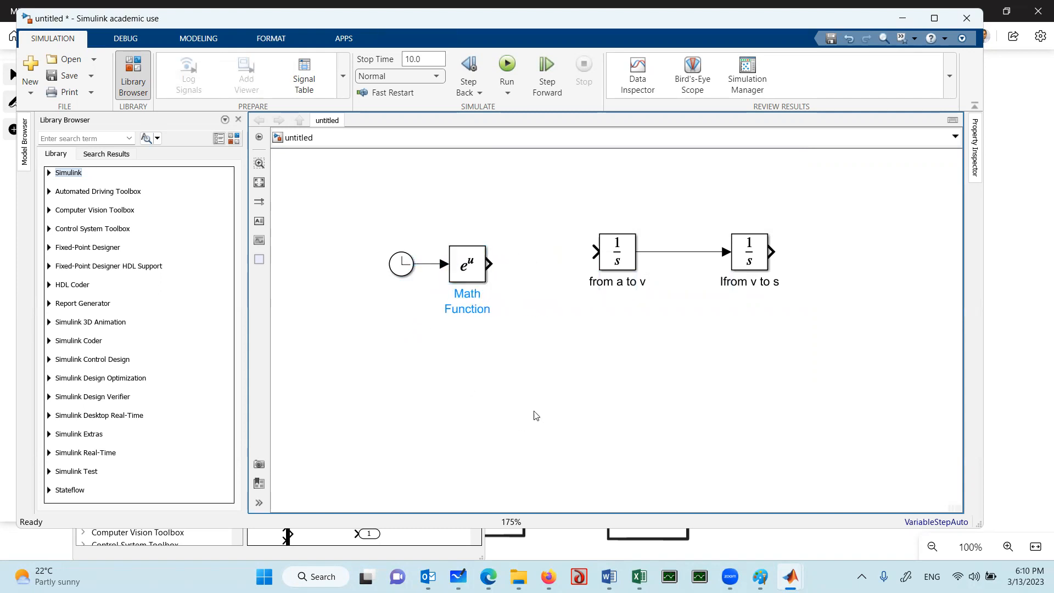
Add a new Gain block from Commonly Used Blocks, move the Clock farther away, and insert the Gain between Clock and Math Function
{"action": "mouse_move", "coordinate": [791, 576]}
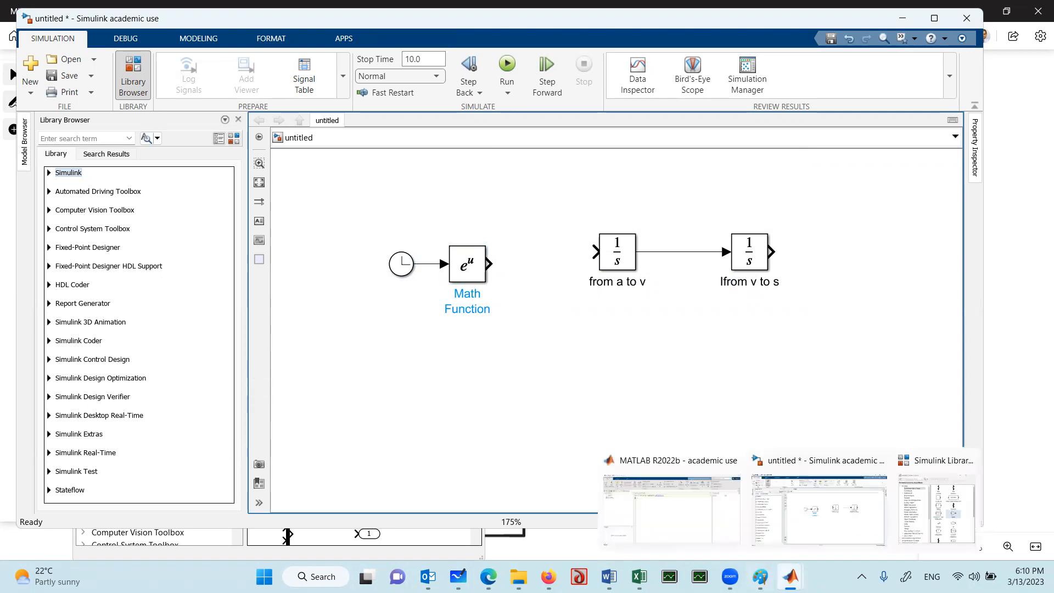
{"action": "left_click", "coordinate": [933, 516]}
{"action": "left_click_drag", "start_coordinate": [371, 391], "coordinate": [545, 370]}
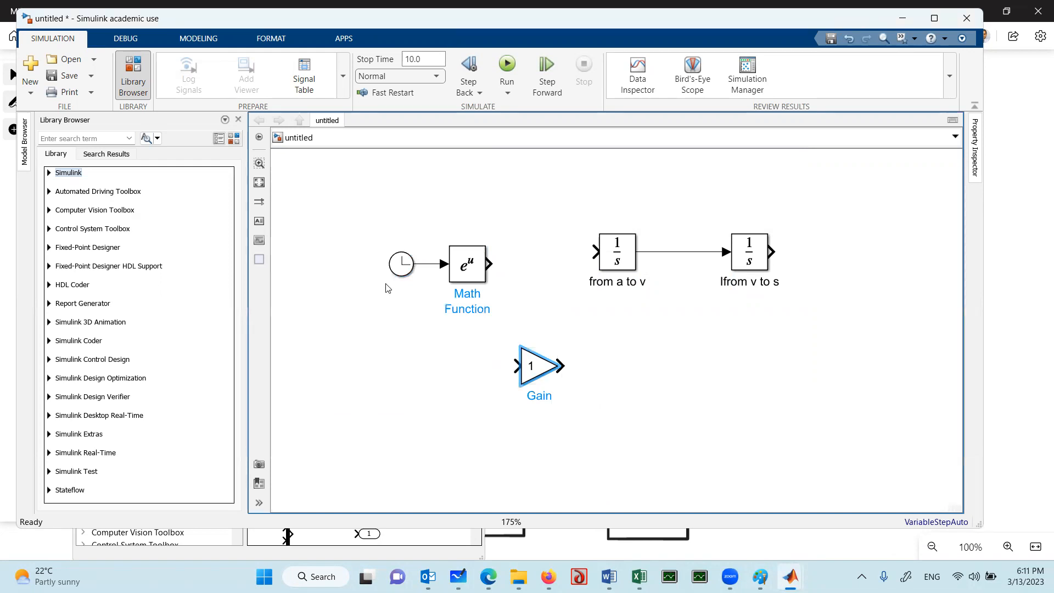
{"action": "left_click_drag", "start_coordinate": [405, 271], "coordinate": [337, 273]}
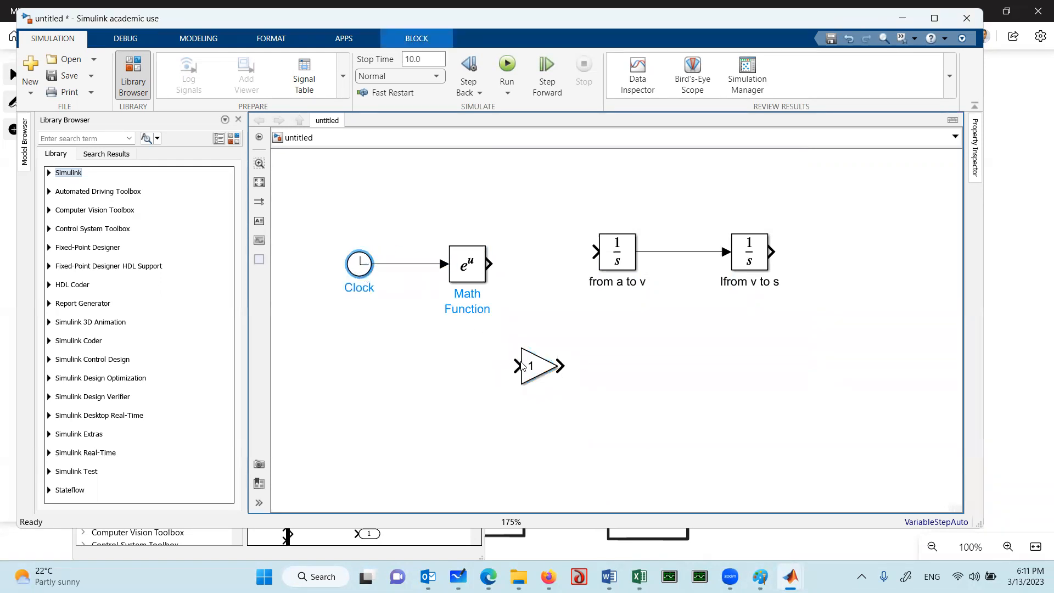
{"action": "left_click_drag", "start_coordinate": [533, 372], "coordinate": [321, 273]}
{"action": "left_click", "coordinate": [403, 269]}
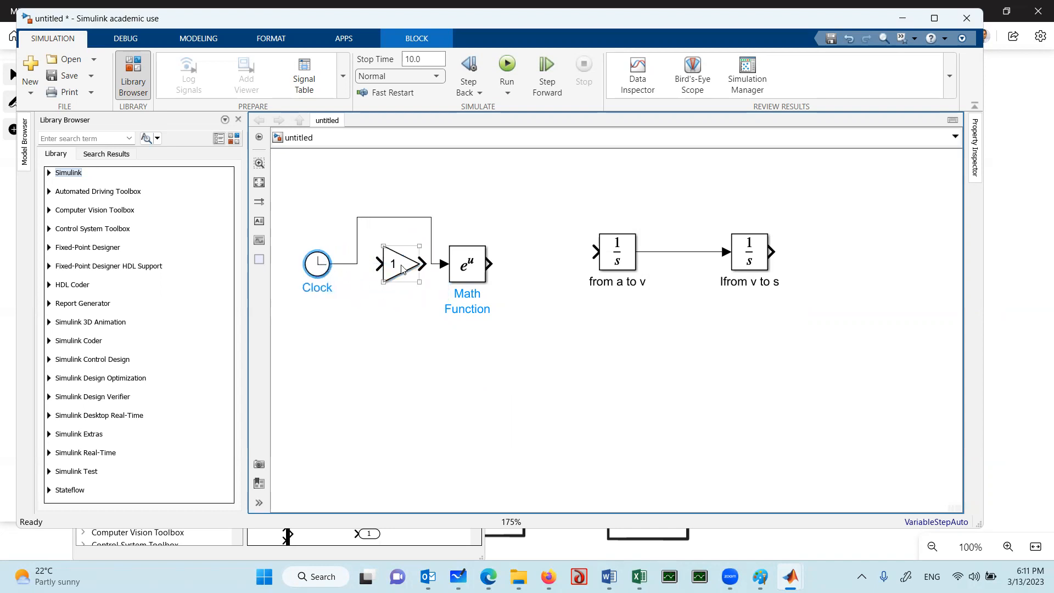
{"action": "mouse_move", "coordinate": [398, 268]}
{"action": "left_mouse_down"}
{"action": "mouse_move", "coordinate": [387, 223]}
{"action": "mouse_move", "coordinate": [387, 262]}
{"action": "left_mouse_up"}
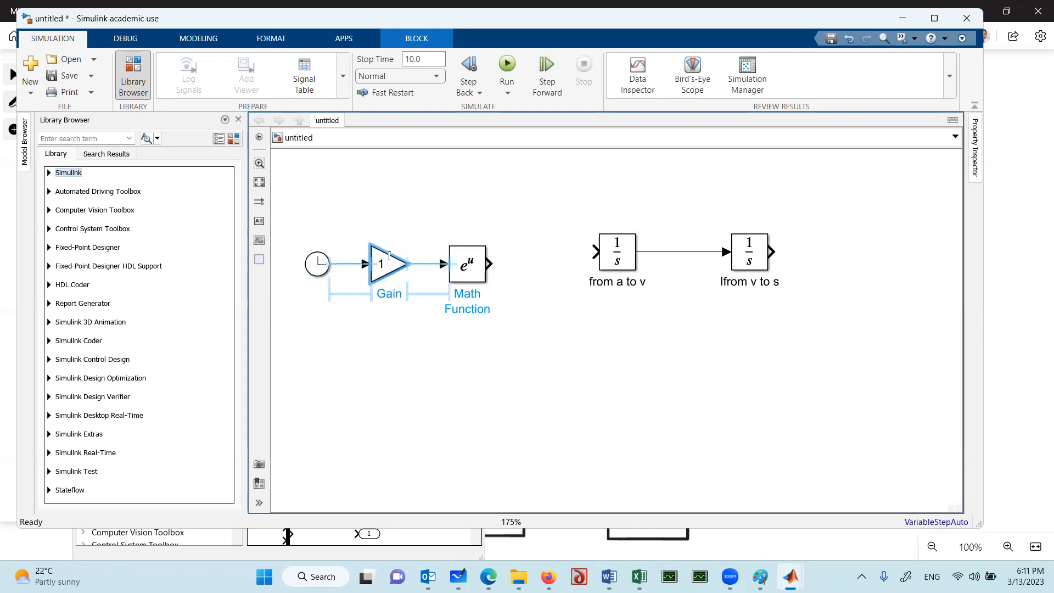
Set the gain of the block between the Clock and the Math Function to -1
{"action": "left_click", "coordinate": [393, 363]}
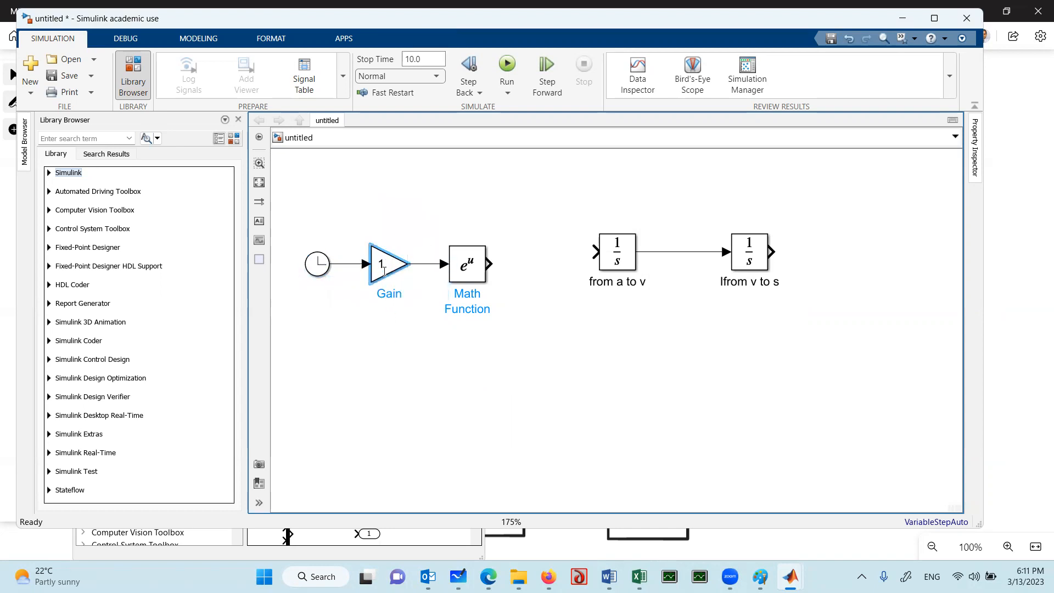
{"action": "double_click", "coordinate": [384, 266]}
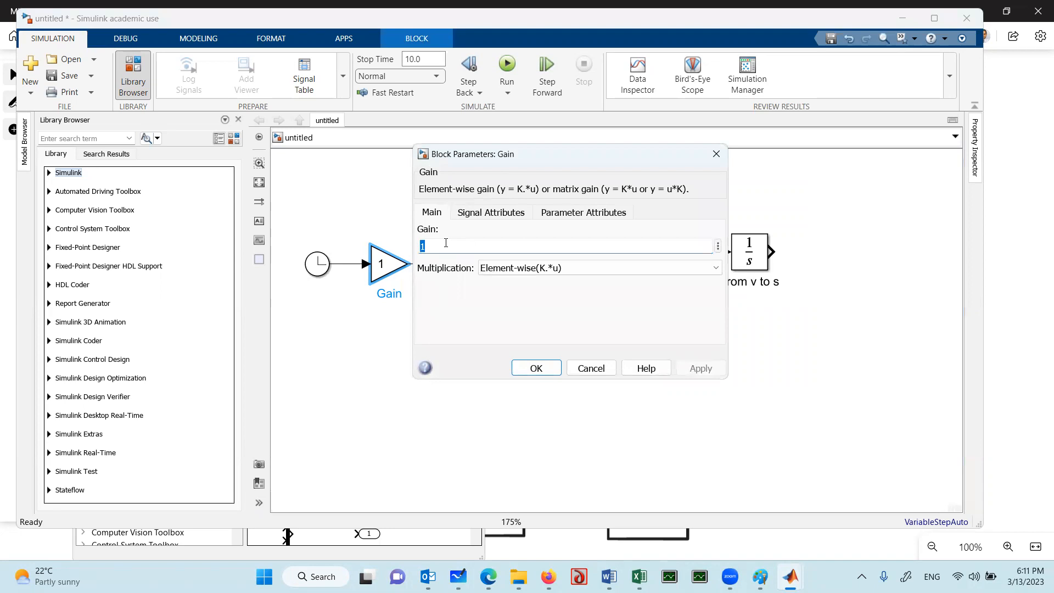
{"action": "type", "text": "-"}
{"action": "left_click", "coordinate": [524, 367]}
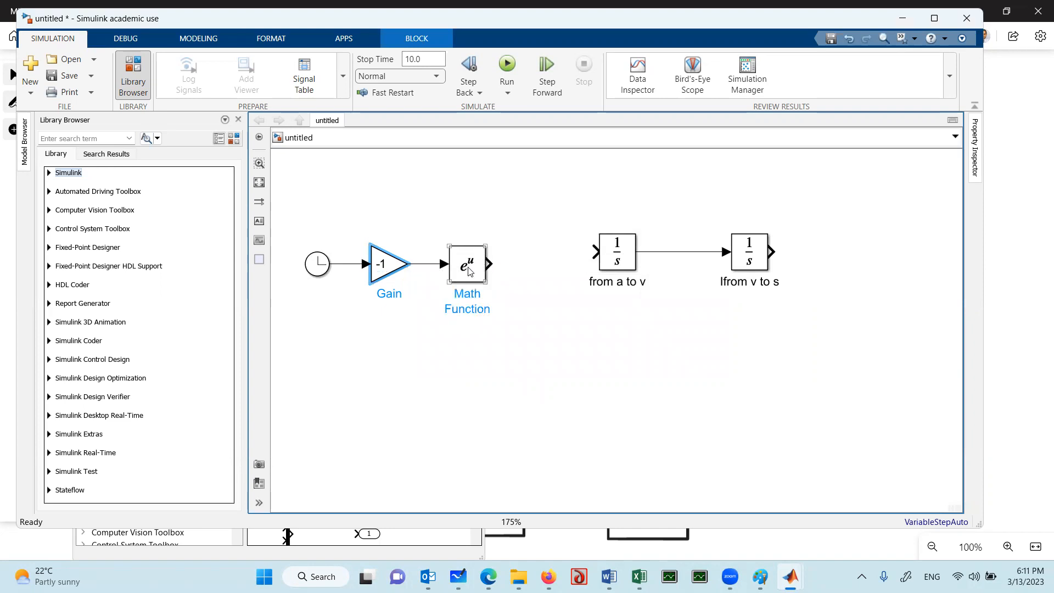
Paste a copy of the Gain block and place it between the Math Function and the first integrator
{"action": "left_click", "coordinate": [375, 384]}
{"action": "left_click", "coordinate": [510, 357]}
{"action": "key", "text": "ctrl+v"}
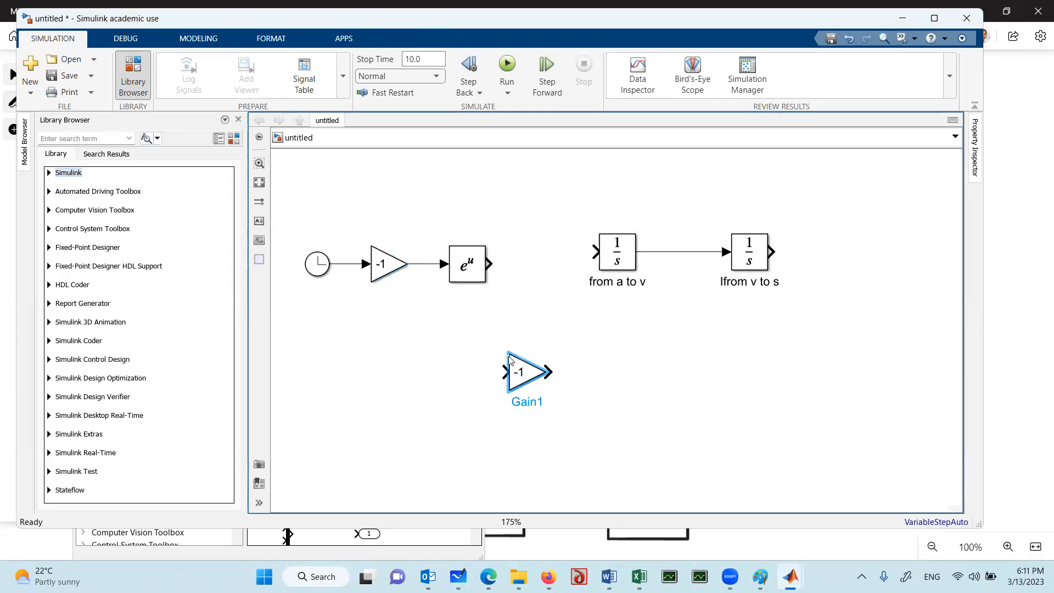
{"action": "left_click_drag", "start_coordinate": [526, 377], "coordinate": [544, 268]}
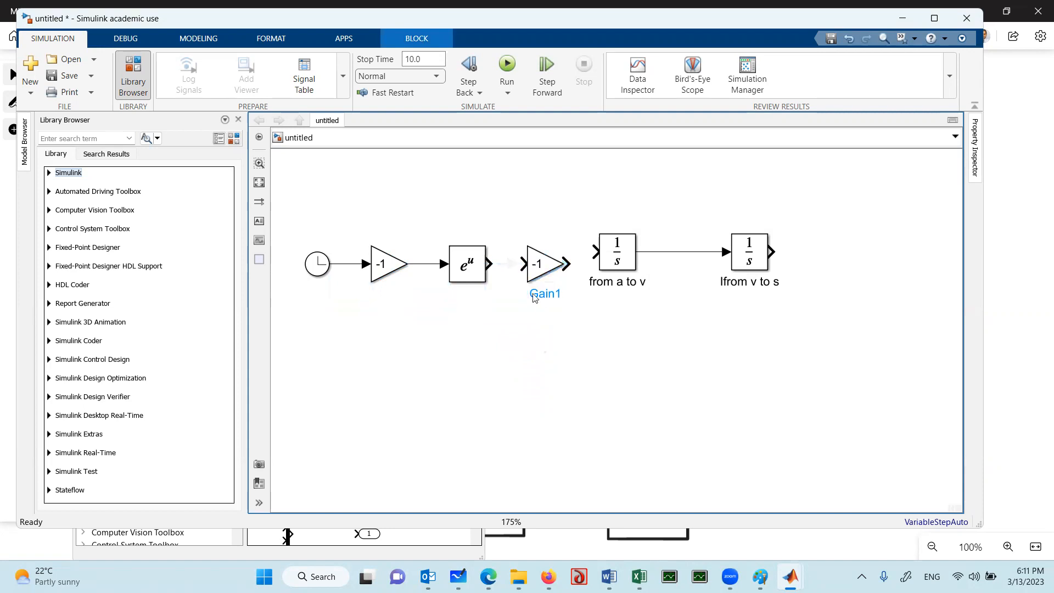
Set the copied block's gain to 5 and connect the Math Function output to its input
{"action": "left_click", "coordinate": [539, 265]}
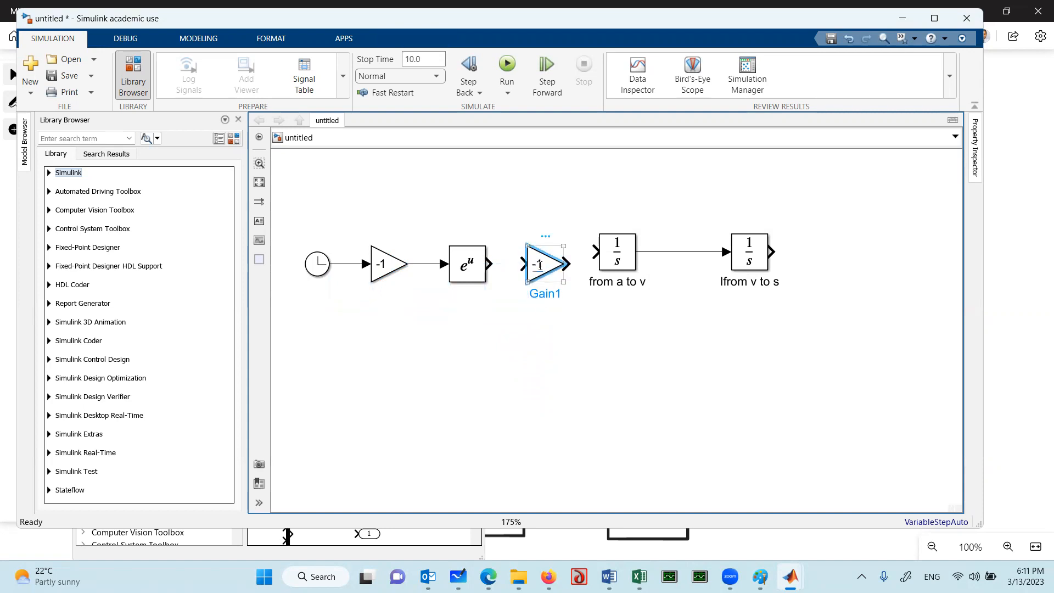
{"action": "double_click", "coordinate": [539, 265]}
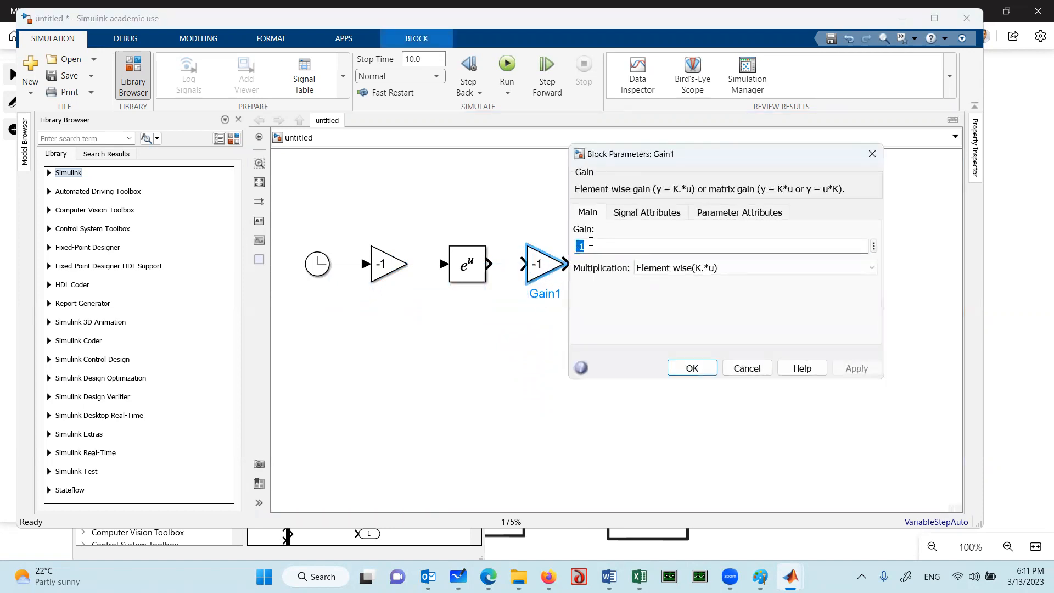
{"action": "type", "text": "5"}
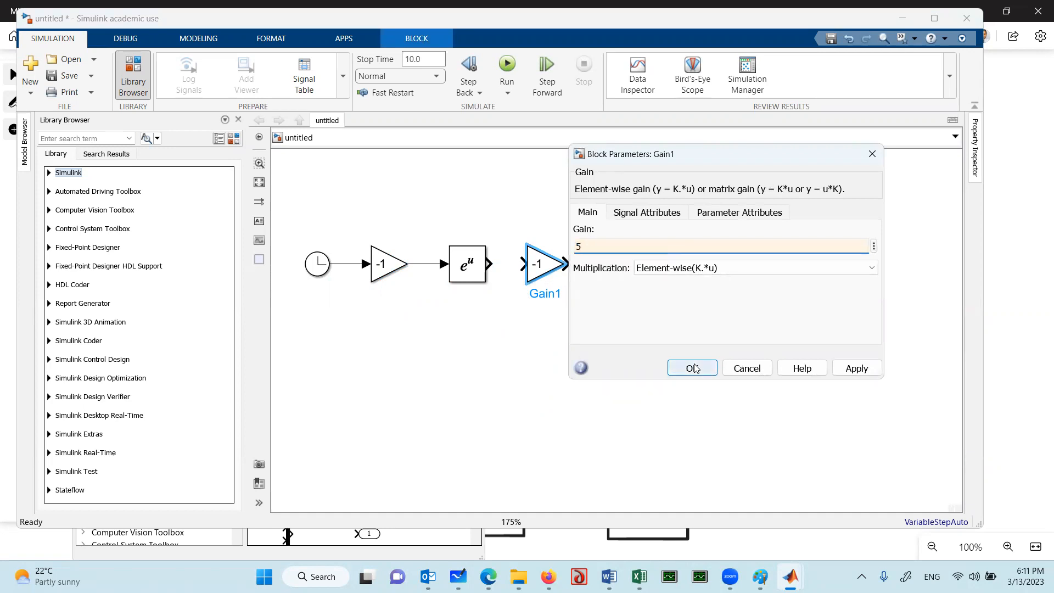
{"action": "left_click", "coordinate": [677, 368]}
{"action": "left_click", "coordinate": [492, 345]}
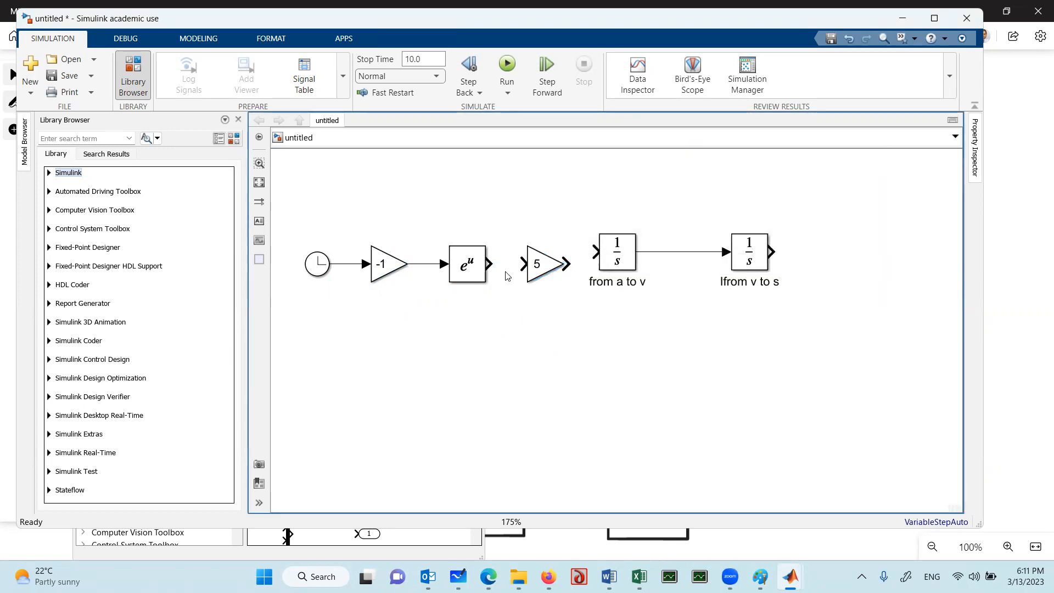
{"action": "left_click_drag", "start_coordinate": [489, 264], "coordinate": [521, 264]}
Move both integrators down in line with the rest of the chain and connect the 5 gain's output to the first integrator
{"action": "left_click_drag", "start_coordinate": [811, 187], "coordinate": [576, 337]}
{"action": "key", "text": "Down"}
{"action": "key", "text": "Down"}
{"action": "key", "text": "Down"}
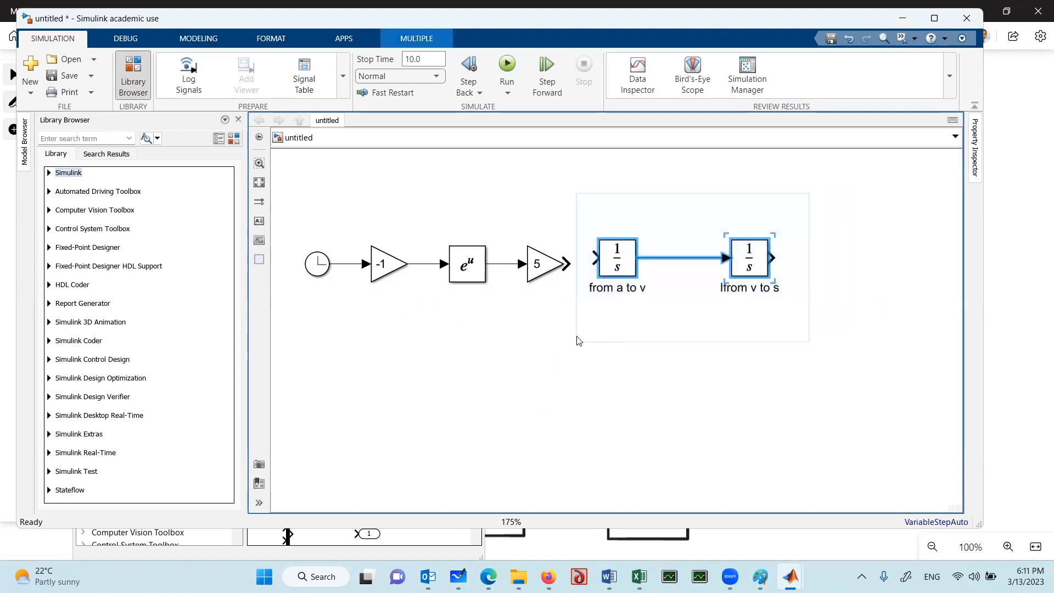
{"action": "key", "text": "Up"}
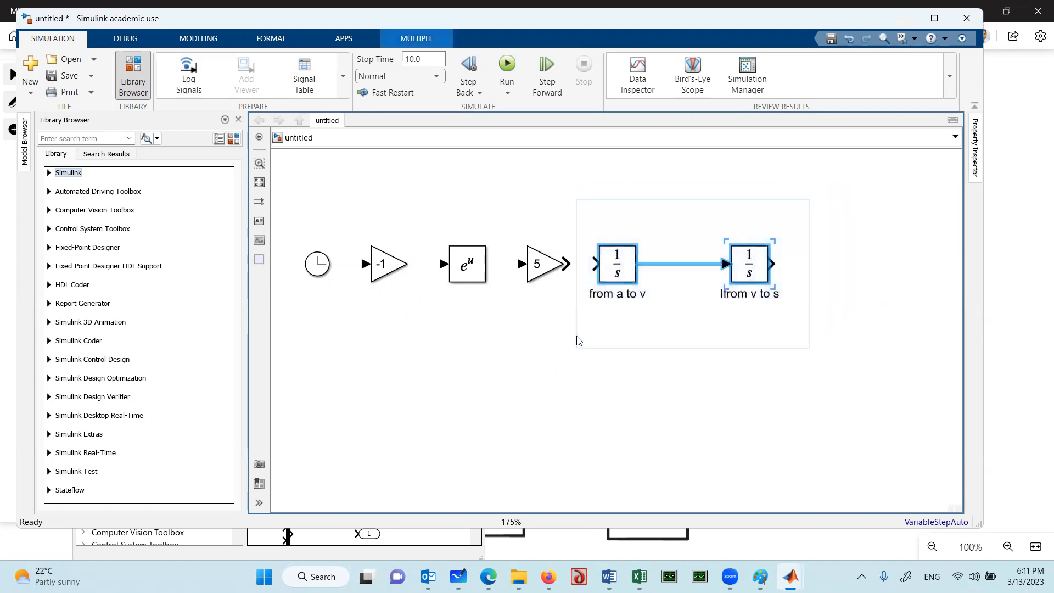
{"action": "left_click", "coordinate": [566, 406]}
{"action": "left_click", "coordinate": [573, 268]}
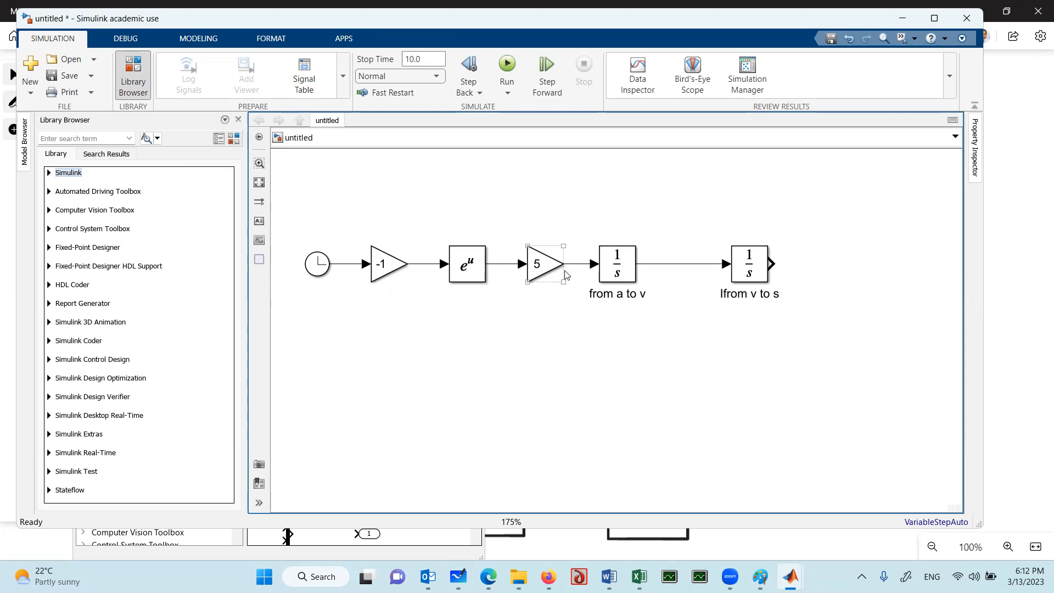
{"action": "left_click", "coordinate": [538, 264]}
{"action": "left_click", "coordinate": [763, 279]}
{"action": "left_click", "coordinate": [787, 294]}
{"action": "left_click", "coordinate": [764, 294]}
{"action": "left_click", "coordinate": [778, 278]}
Add a Scope from the Simulink Sinks library below the second integrator
{"action": "mouse_move", "coordinate": [791, 576]}
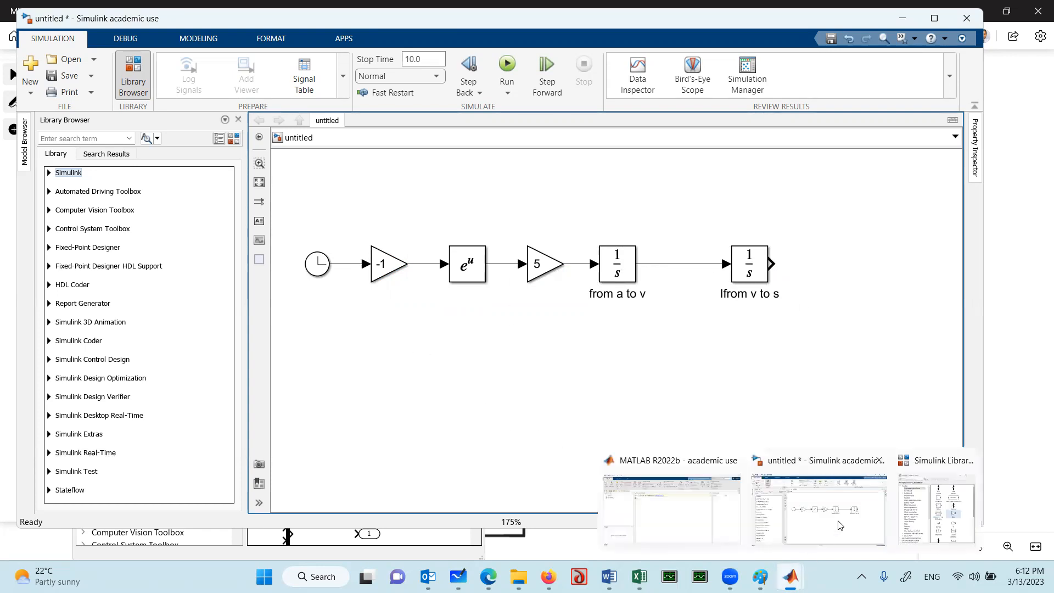
{"action": "left_click", "coordinate": [932, 512]}
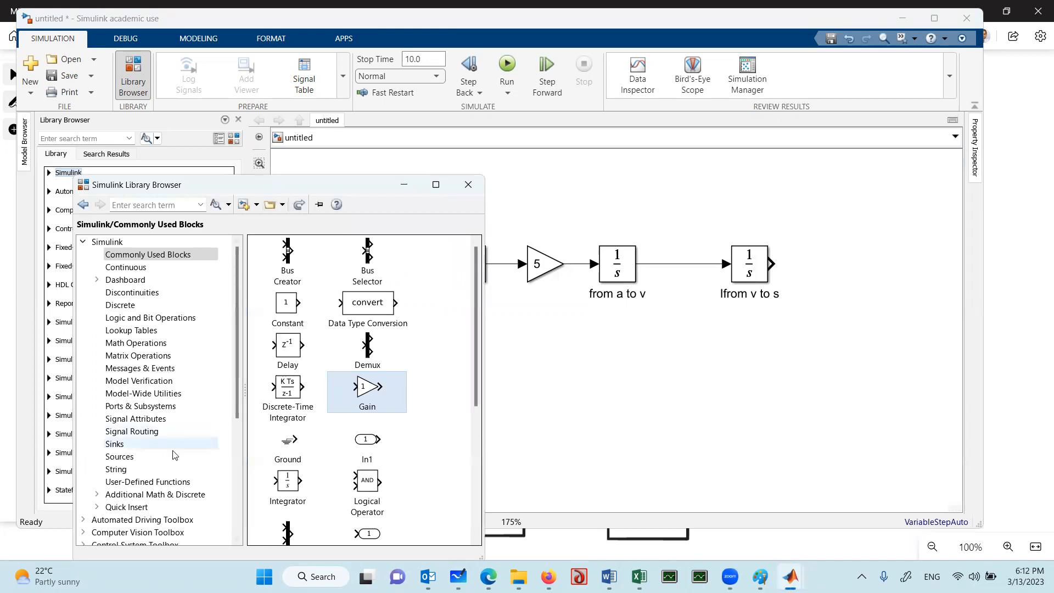
{"action": "left_click", "coordinate": [116, 443]}
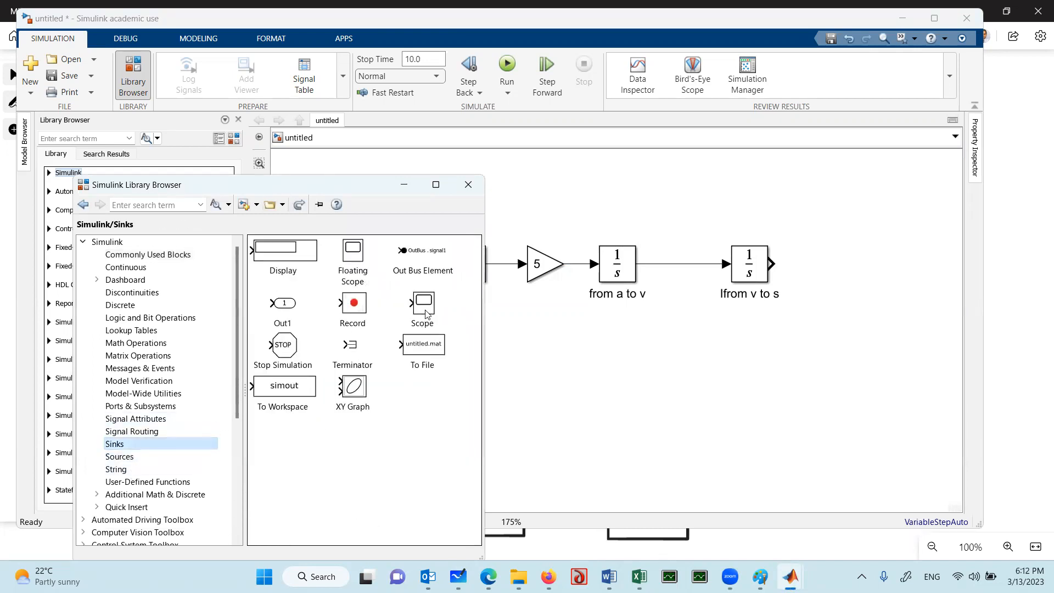
{"action": "left_click_drag", "start_coordinate": [424, 310], "coordinate": [721, 350]}
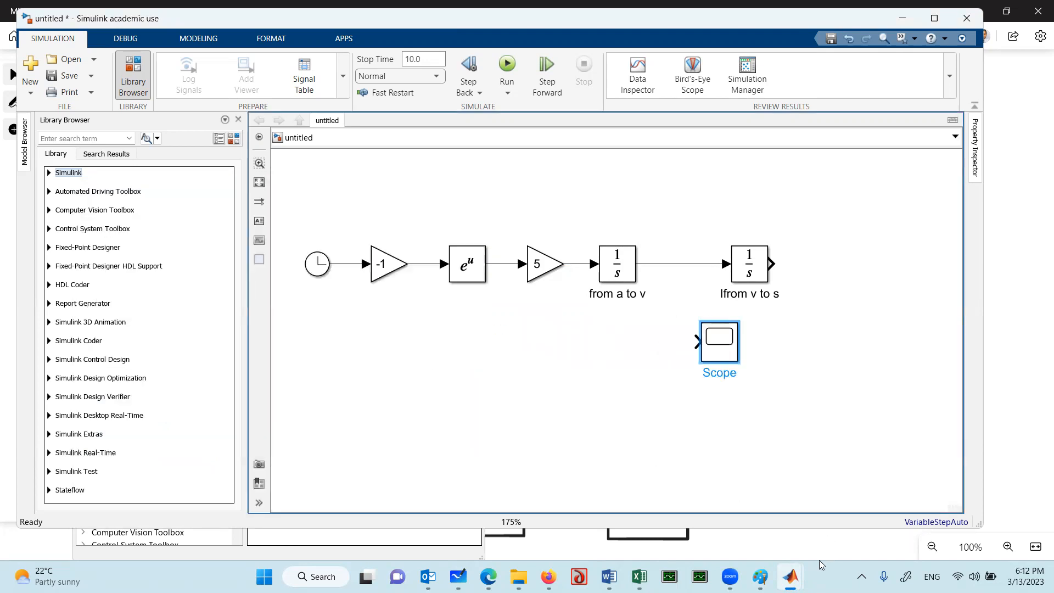
Add another Scope branched from the signal between the integrators, and connect the existing Scope to the second integrator's output
{"action": "mouse_move", "coordinate": [791, 576]}
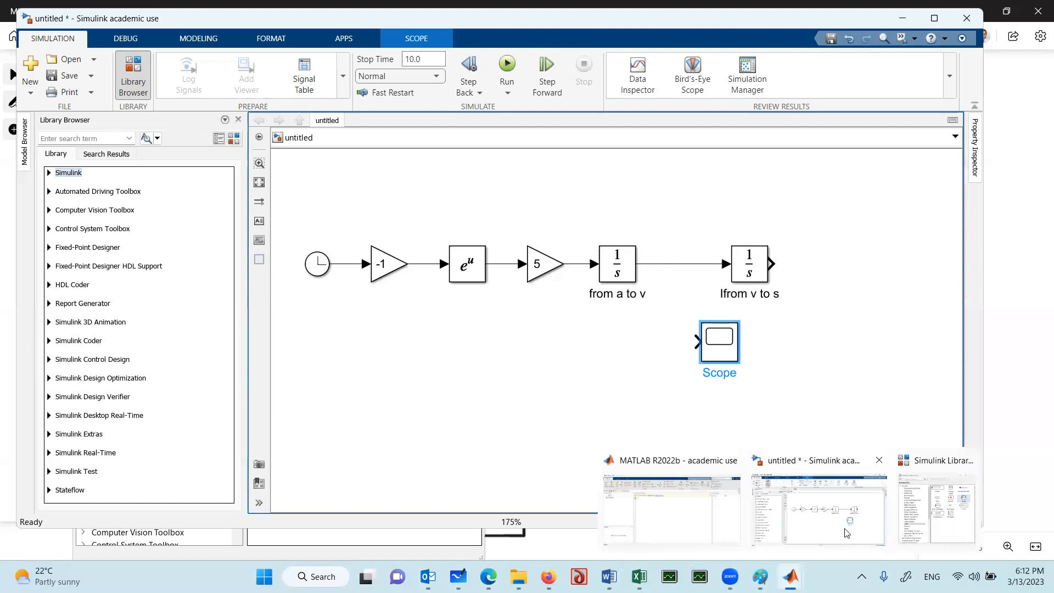
{"action": "left_click", "coordinate": [943, 508]}
{"action": "left_click_drag", "start_coordinate": [428, 306], "coordinate": [663, 265]}
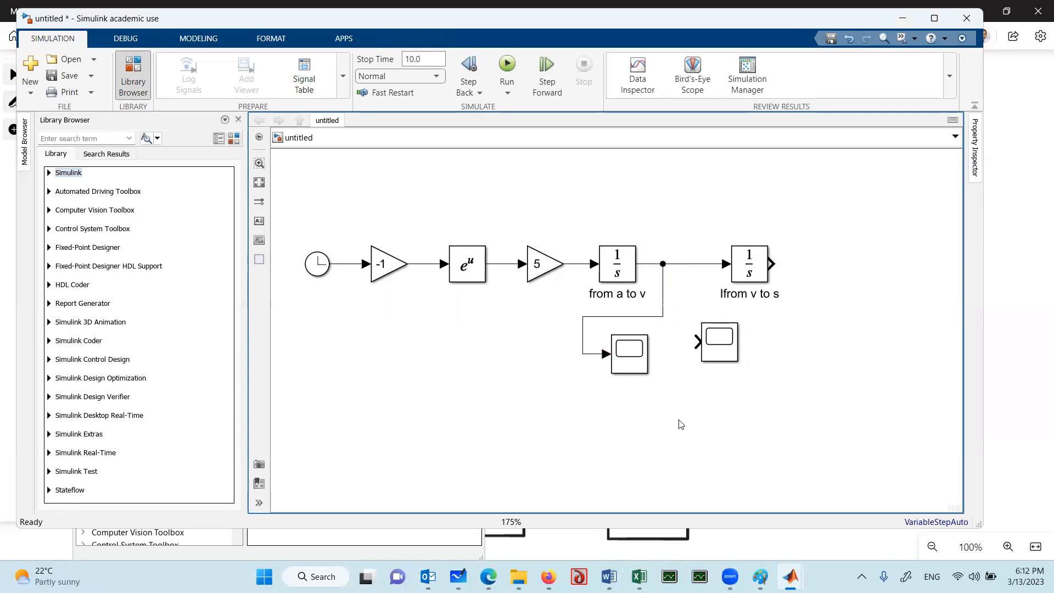
{"action": "mouse_move", "coordinate": [728, 336]}
{"action": "left_mouse_down"}
{"action": "mouse_move", "coordinate": [854, 347]}
{"action": "mouse_move", "coordinate": [782, 263]}
{"action": "left_mouse_up"}
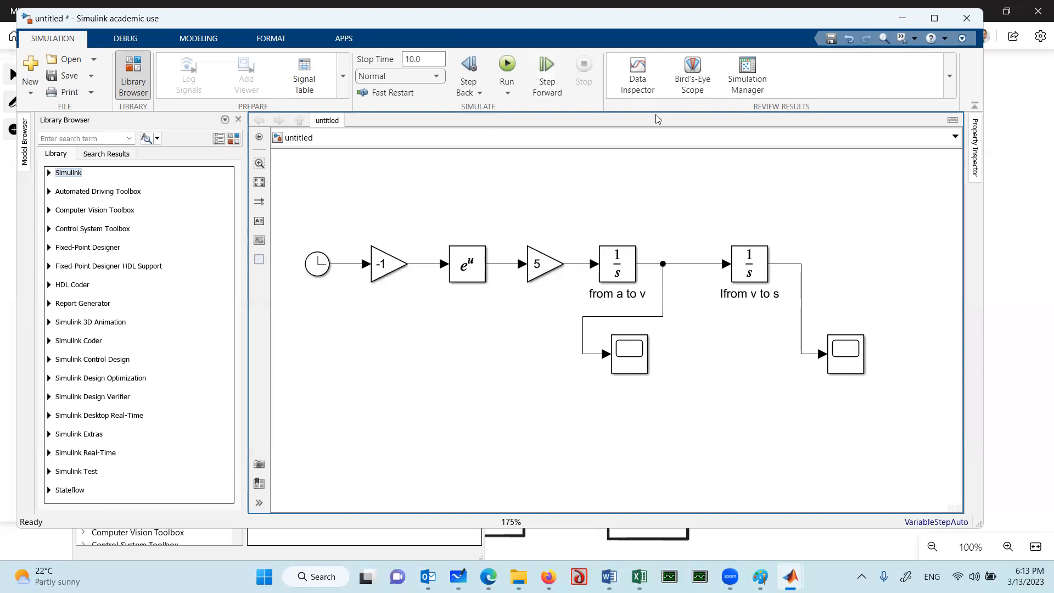
Set the simulation stop time to 5
{"action": "left_click", "coordinate": [428, 58]}
{"action": "left_click_drag", "start_coordinate": [431, 54], "coordinate": [388, 57]}
{"action": "type", "text": "5"}
Check the initial condition in the parameters of both integrator blocks
{"action": "left_click", "coordinate": [624, 281]}
{"action": "double_click", "coordinate": [621, 272]}
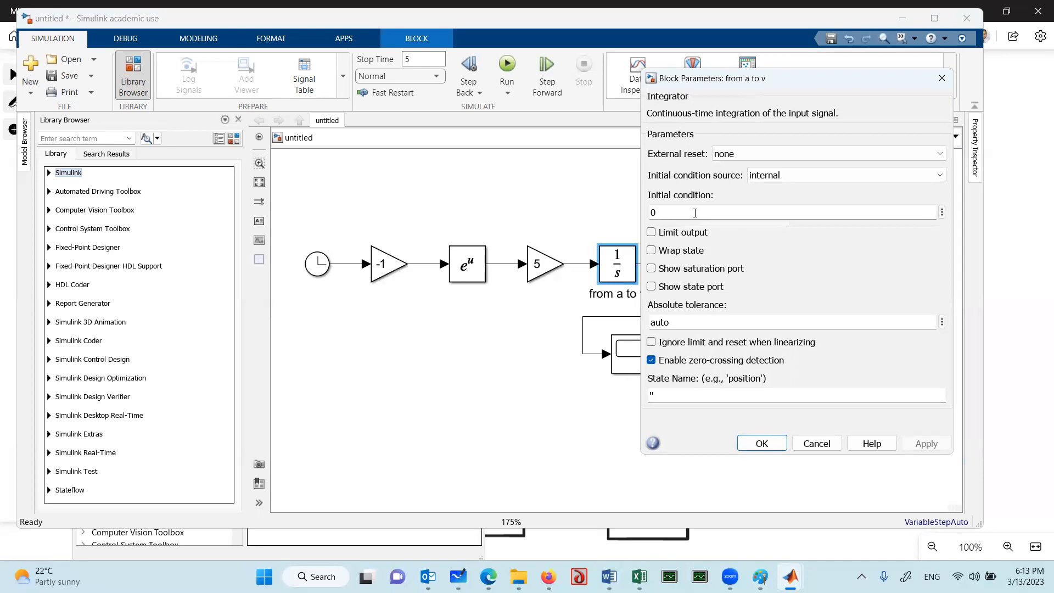
{"action": "left_click", "coordinate": [761, 443]}
{"action": "left_click", "coordinate": [749, 270]}
{"action": "double_click", "coordinate": [749, 270]}
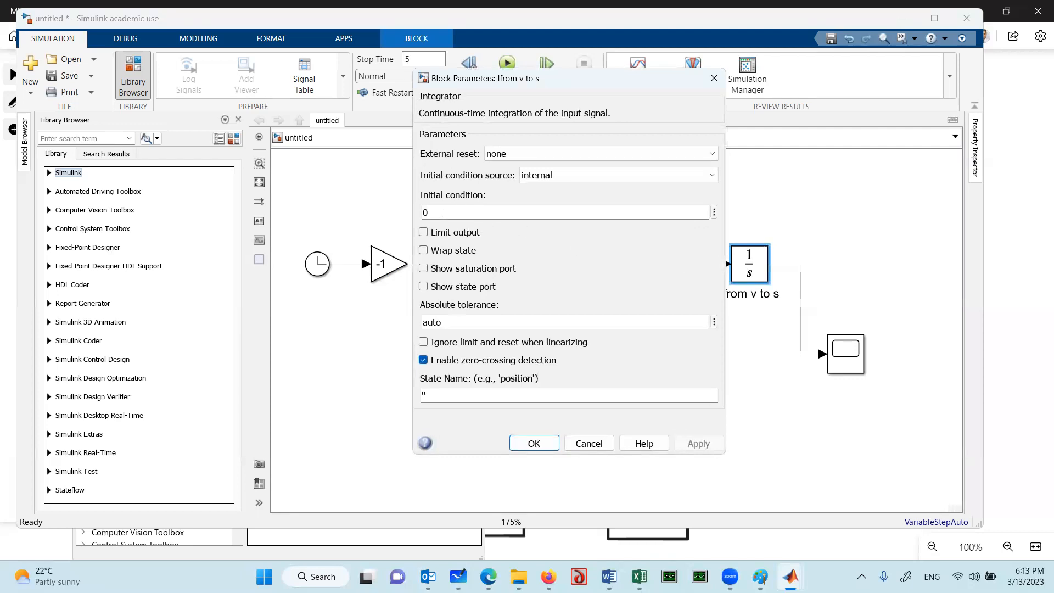
{"action": "left_click", "coordinate": [537, 444]}
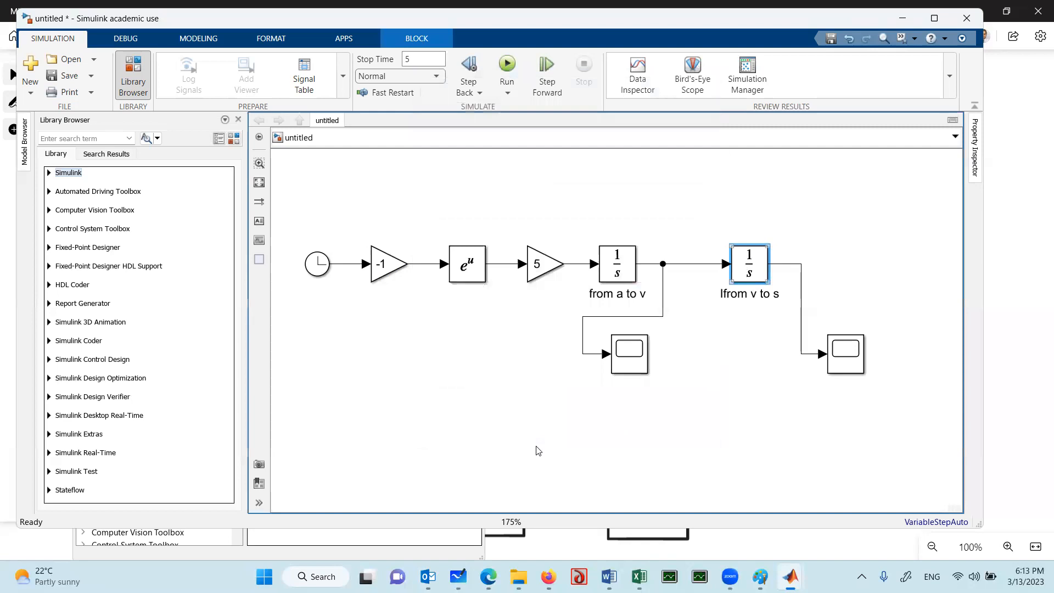
{"action": "left_click", "coordinate": [732, 402]}
Run the simulation and examine the velocity plot in the Scope branched from the first integrator's output
{"action": "left_click", "coordinate": [507, 70]}
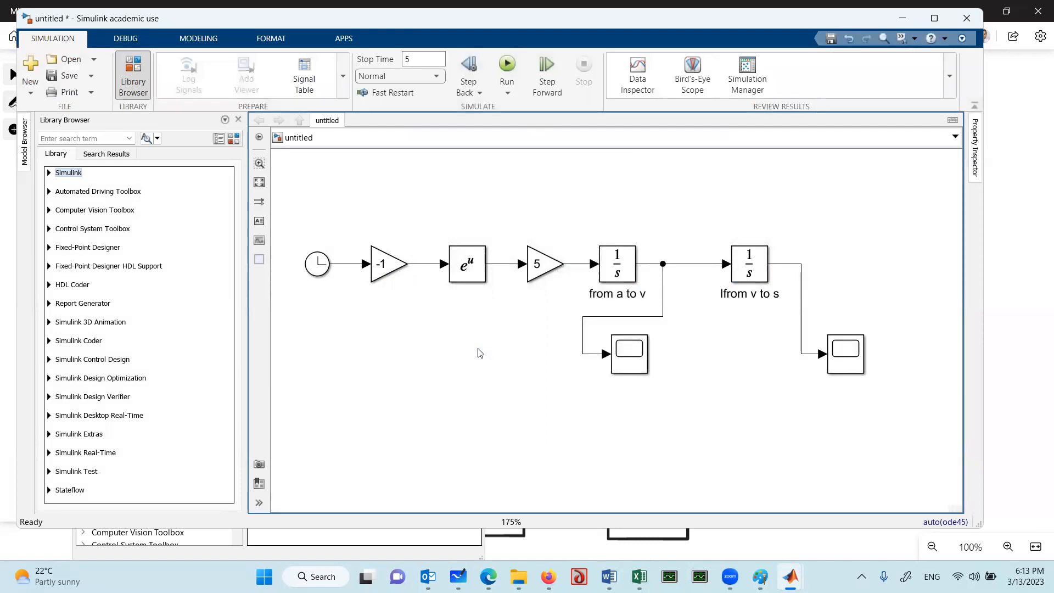
{"action": "left_click", "coordinate": [634, 361]}
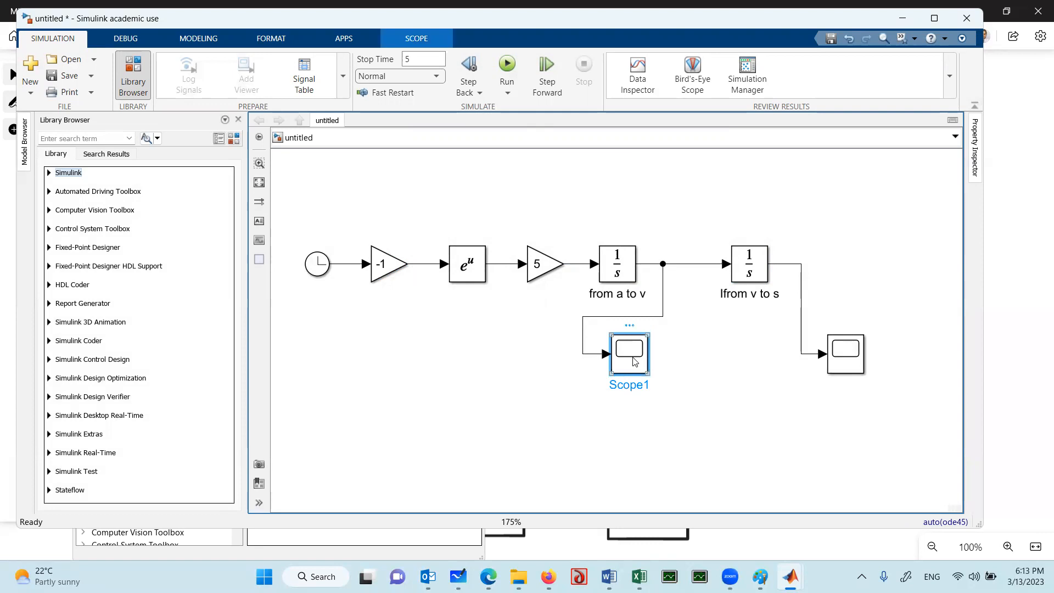
{"action": "double_click", "coordinate": [634, 361]}
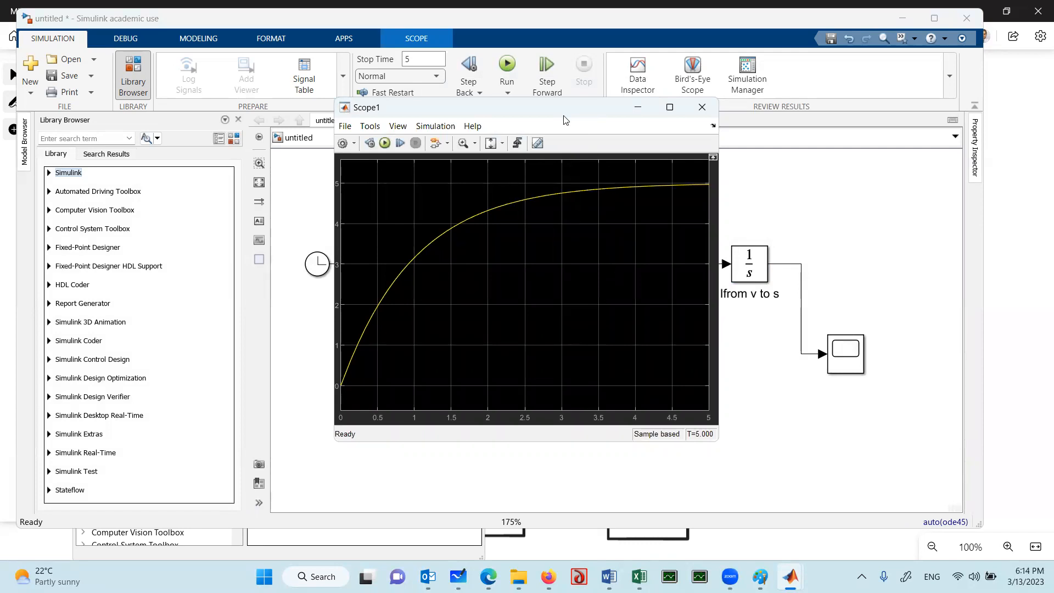
{"action": "left_click_drag", "start_coordinate": [565, 120], "coordinate": [369, 181]}
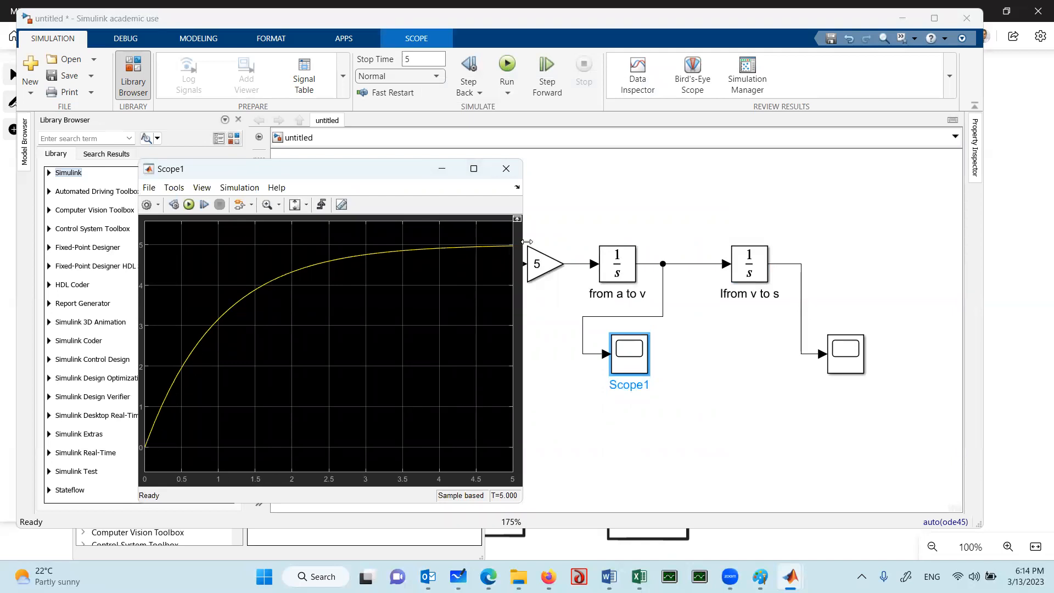
{"action": "left_click", "coordinate": [514, 174]}
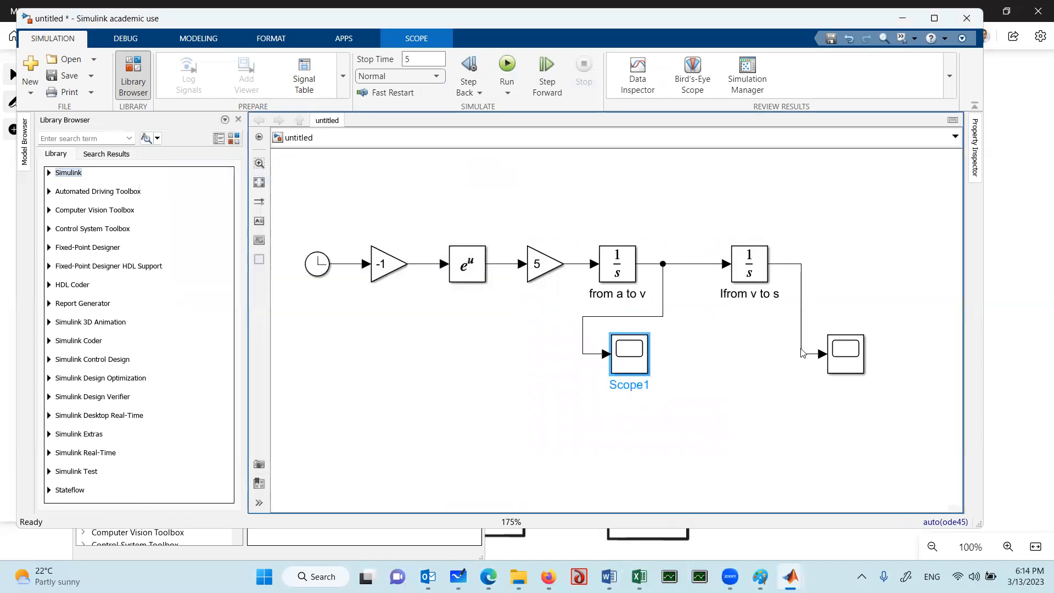
Examine the displacement plot in the Scope connected to the second integrator's output
{"action": "left_click", "coordinate": [846, 366]}
{"action": "double_click", "coordinate": [846, 365]}
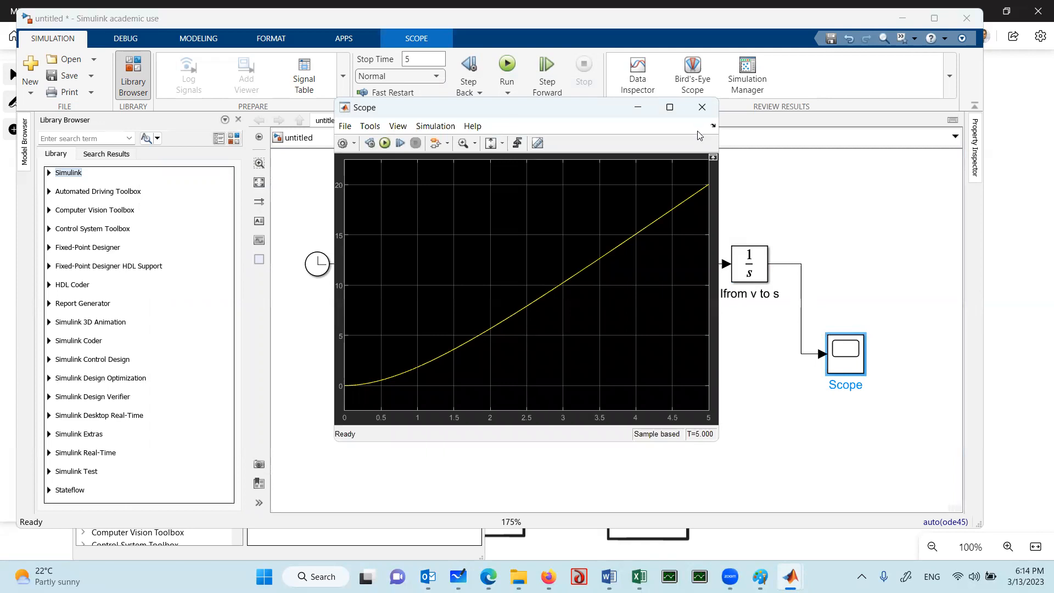
{"action": "left_click", "coordinate": [702, 107]}
Rename the Scope branched from the first integrator's output as speed
{"action": "left_click", "coordinate": [630, 385]}
{"action": "left_click", "coordinate": [631, 387]}
{"action": "left_click_drag", "start_coordinate": [613, 384], "coordinate": [660, 388]}
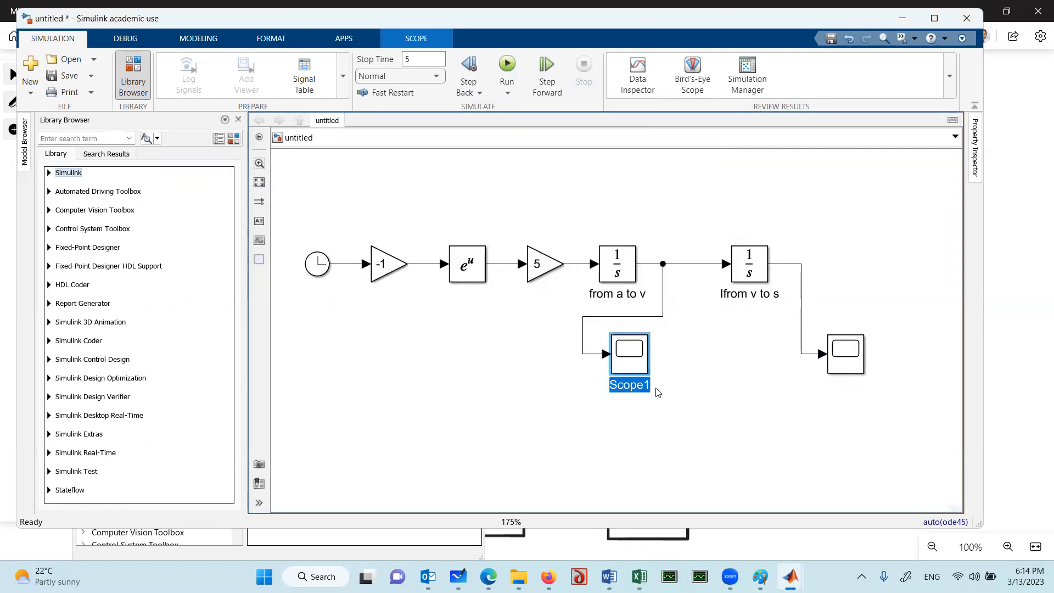
{"action": "type", "text": "speed"}
{"action": "left_click", "coordinate": [704, 419]}
Rename the Scope fed by the second integrator as s
{"action": "left_click", "coordinate": [844, 388]}
{"action": "double_click", "coordinate": [844, 388]}
{"action": "type", "text": "s"}
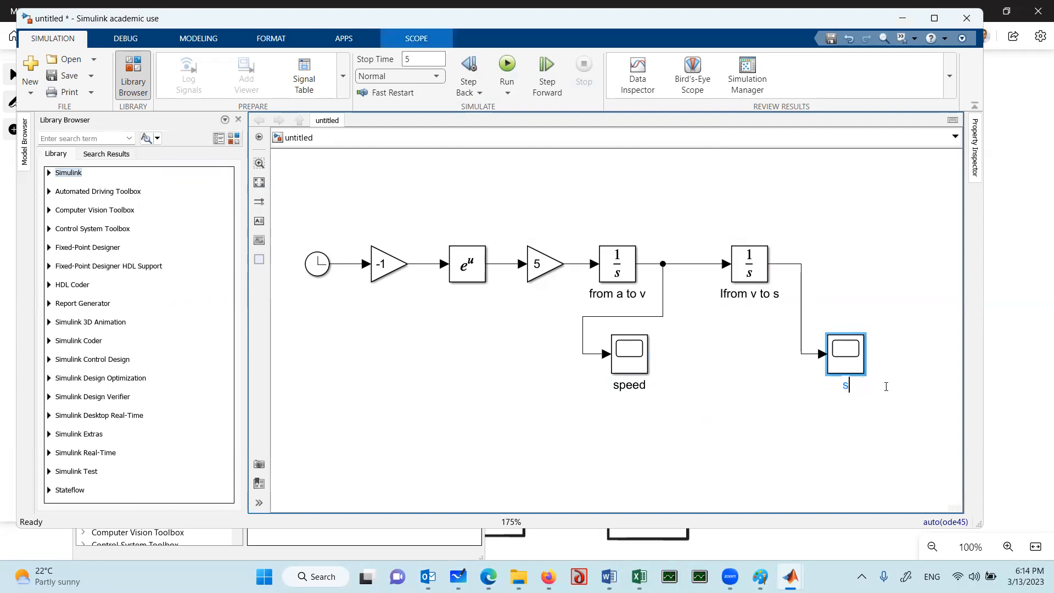
{"action": "left_click", "coordinate": [794, 431]}
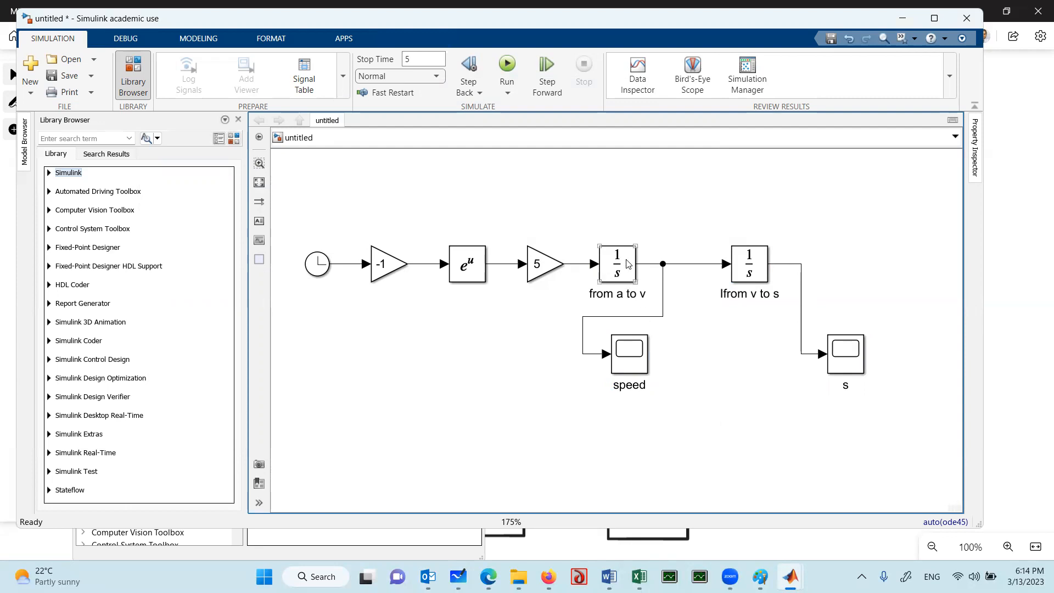
Rerun the simulation and open the plots of the speed and s scopes
{"action": "left_click", "coordinate": [506, 70]}
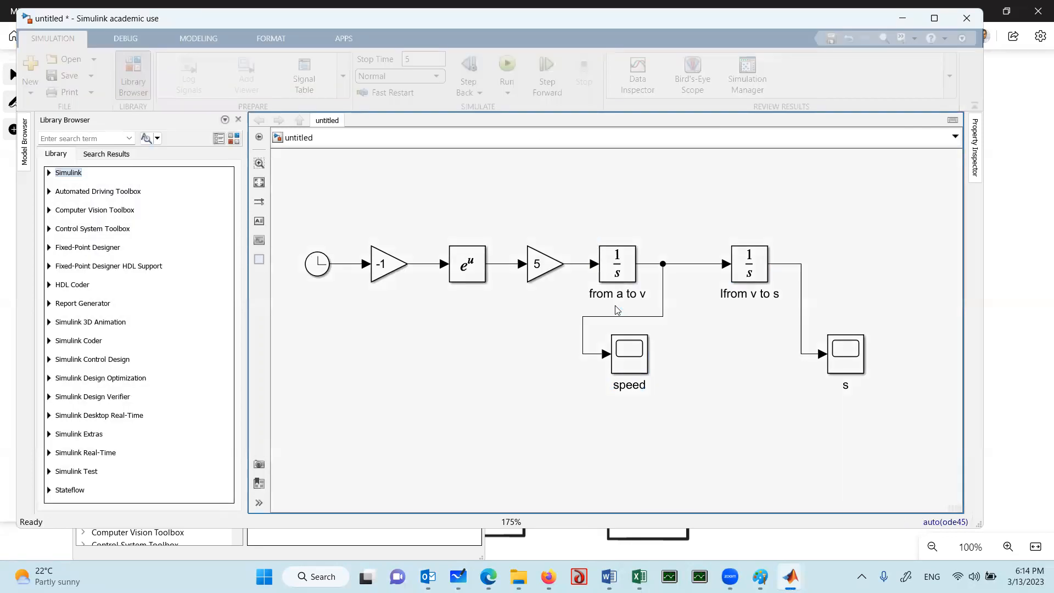
{"action": "double_click", "coordinate": [635, 347]}
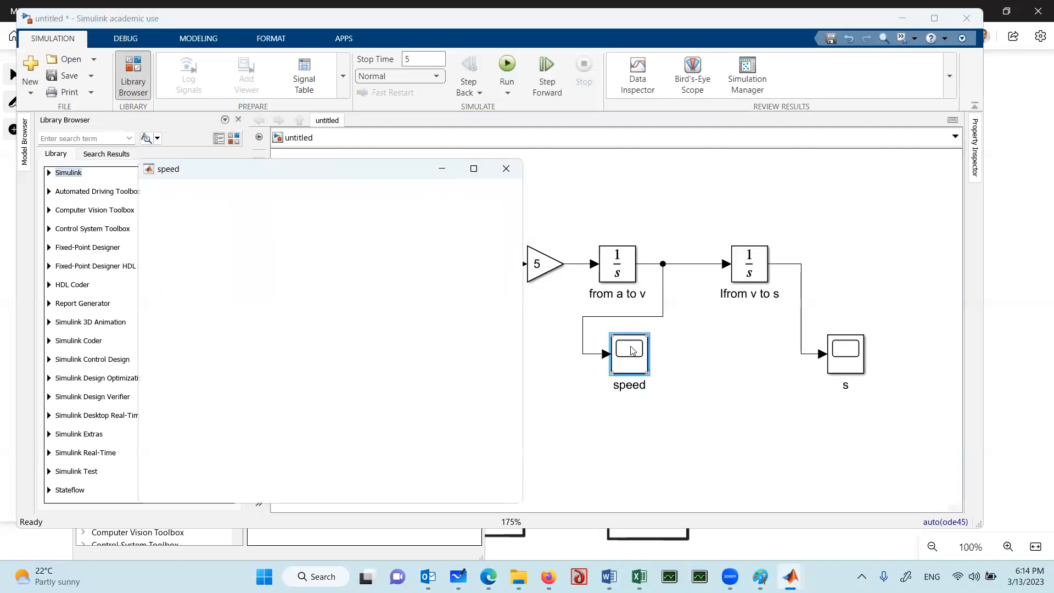
{"action": "left_click", "coordinate": [847, 366]}
{"action": "double_click", "coordinate": [847, 365]}
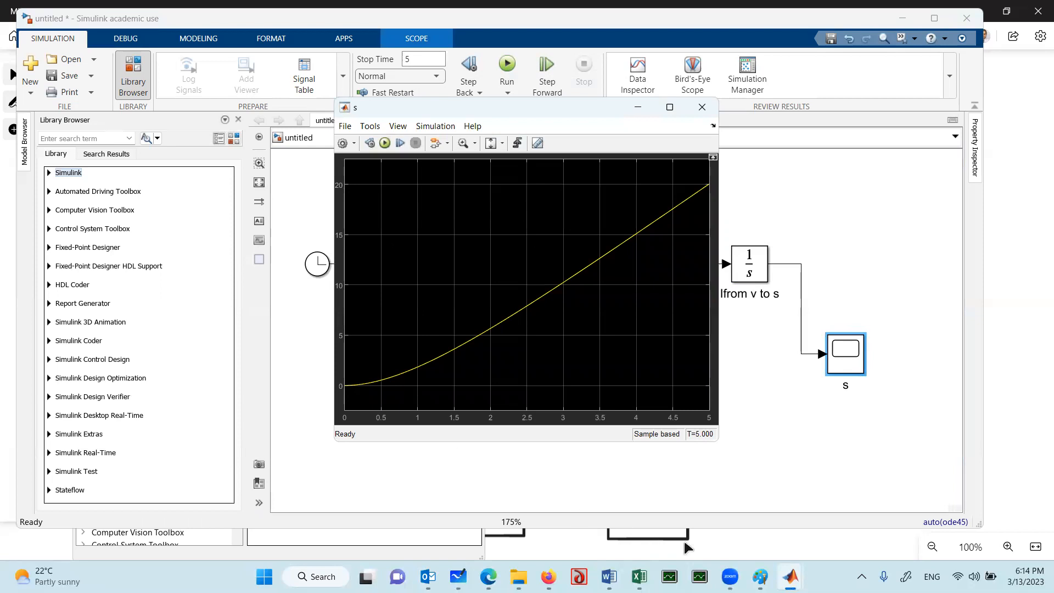
Arrange the speed and s scope windows side by side so both plots can be compared
{"action": "mouse_move", "coordinate": [792, 574]}
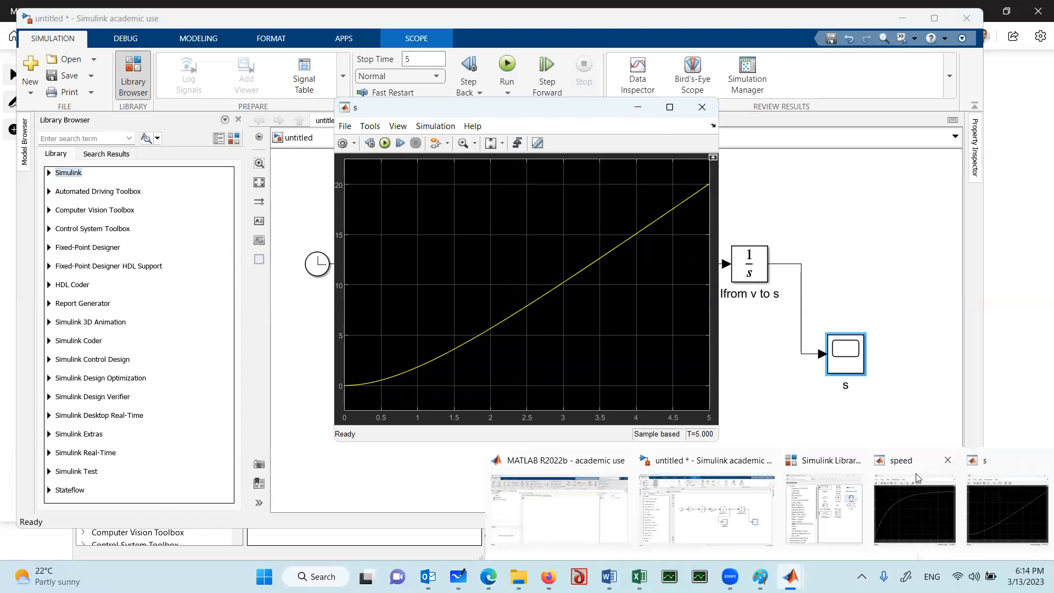
{"action": "left_click", "coordinate": [930, 512]}
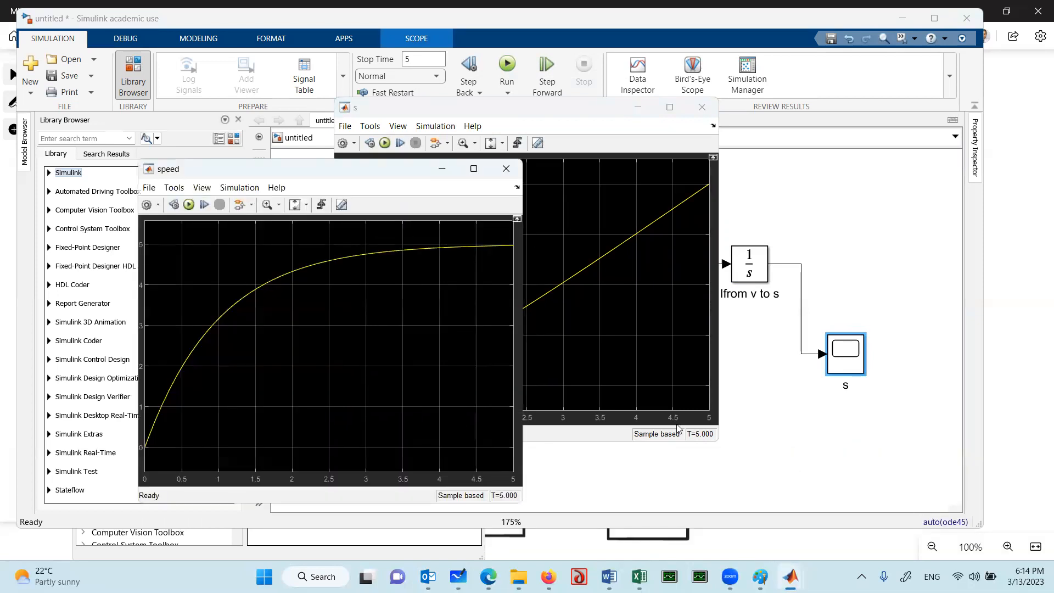
{"action": "left_click_drag", "start_coordinate": [278, 172], "coordinate": [91, 164]}
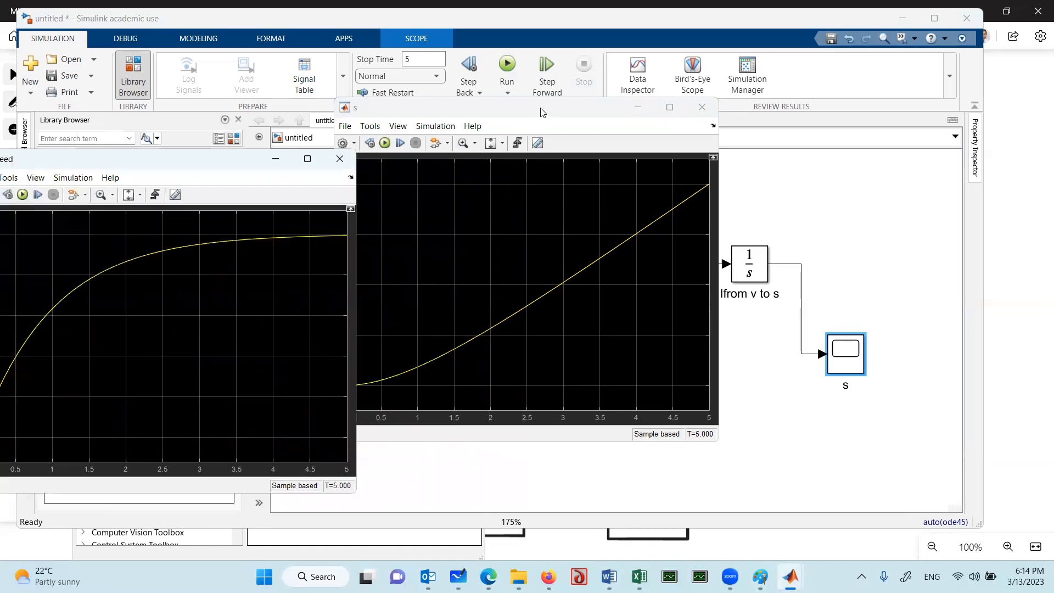
{"action": "left_click", "coordinate": [547, 120]}
{"action": "left_click_drag", "start_coordinate": [545, 116], "coordinate": [595, 188]}
{"action": "left_click", "coordinate": [226, 167]}
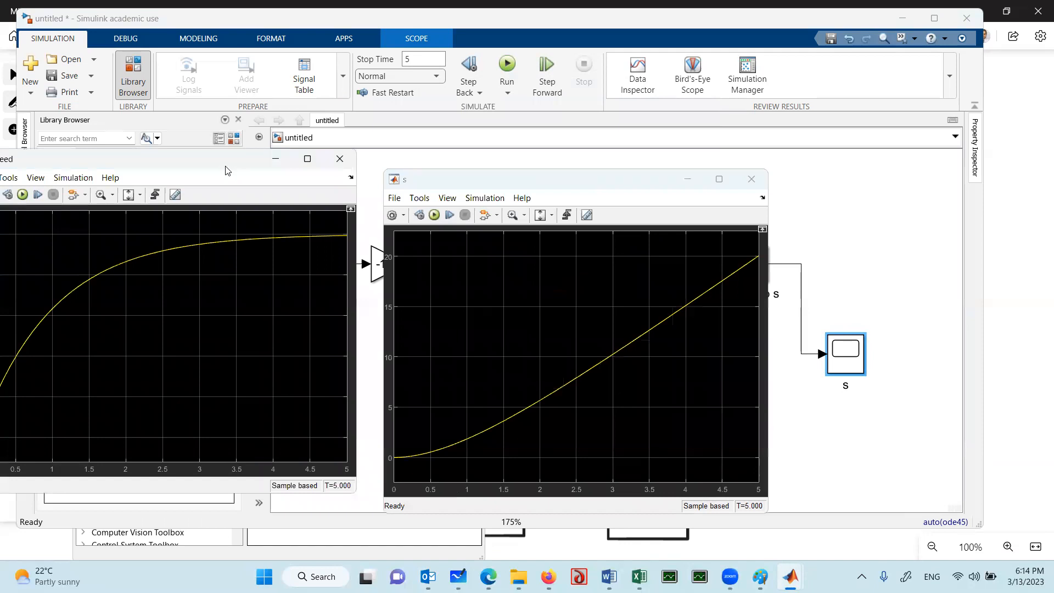
{"action": "left_click_drag", "start_coordinate": [225, 170], "coordinate": [249, 191]}
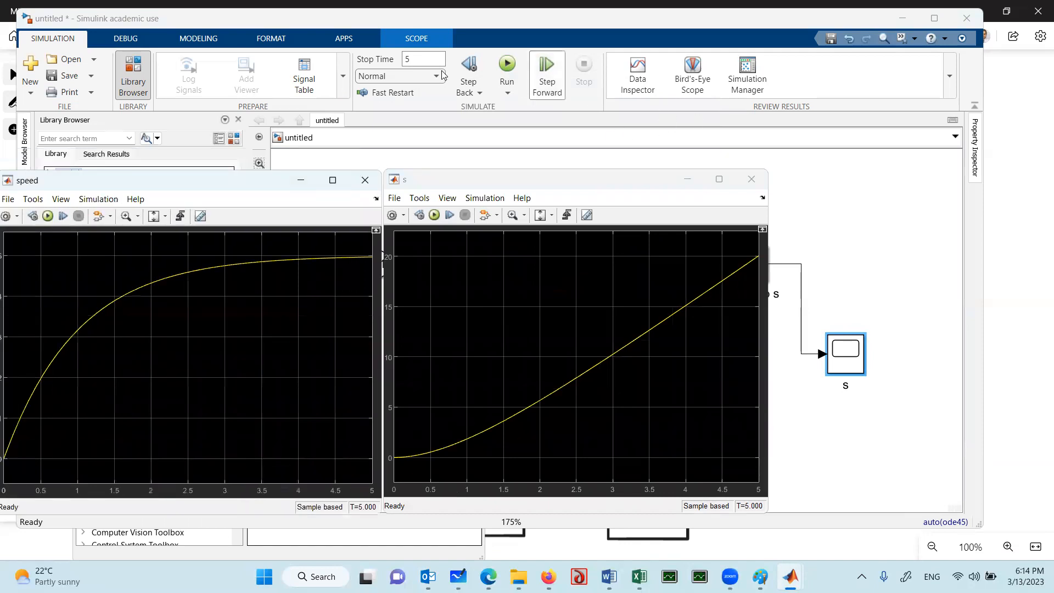
Set the simulation stop time to 20, rerun the model, and bring up the updated speed and s plots
{"action": "left_click", "coordinate": [418, 60]}
{"action": "left_click_drag", "start_coordinate": [418, 60], "coordinate": [388, 65]}
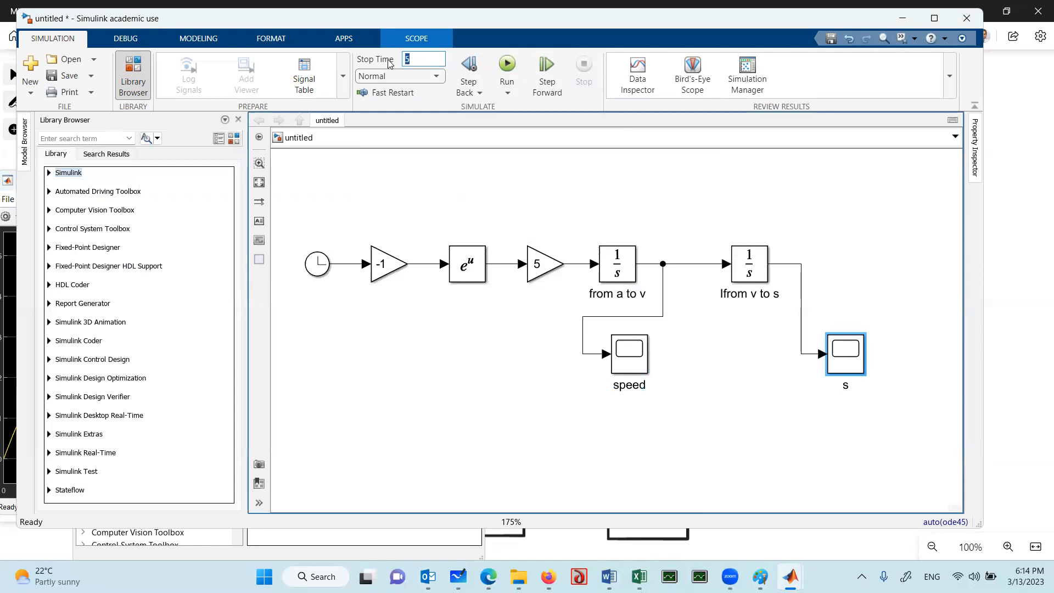
{"action": "type", "text": "20"}
{"action": "left_click", "coordinate": [507, 66]}
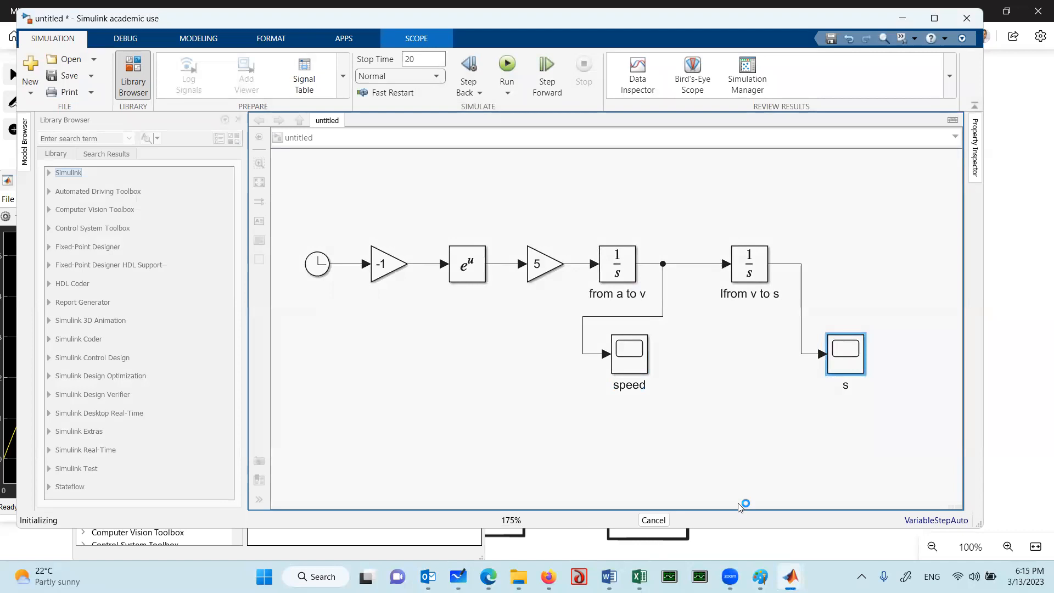
{"action": "mouse_move", "coordinate": [779, 573]}
{"action": "left_click", "coordinate": [898, 536]}
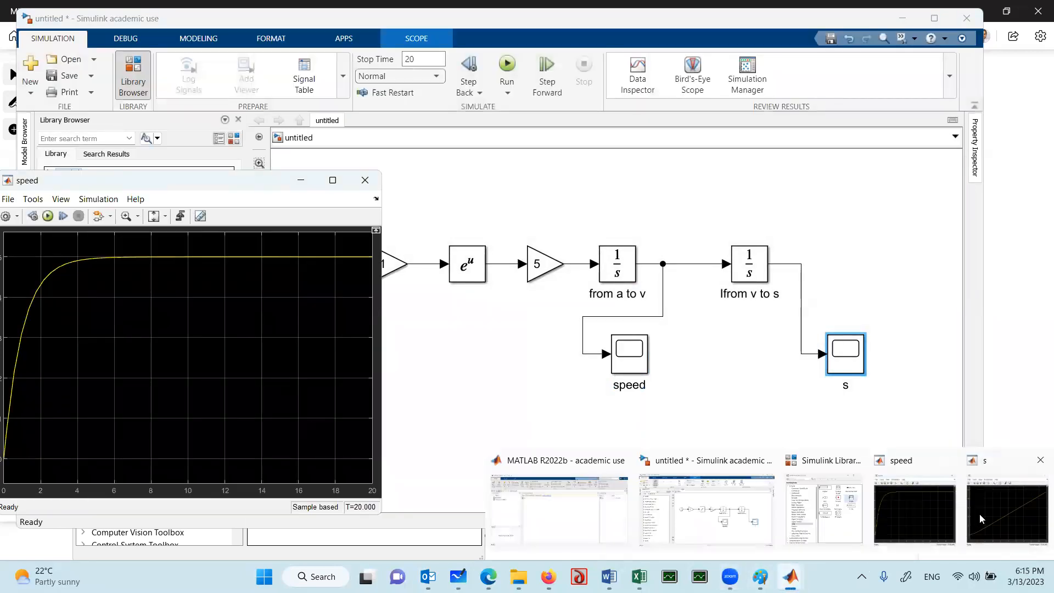
{"action": "left_click", "coordinate": [981, 514]}
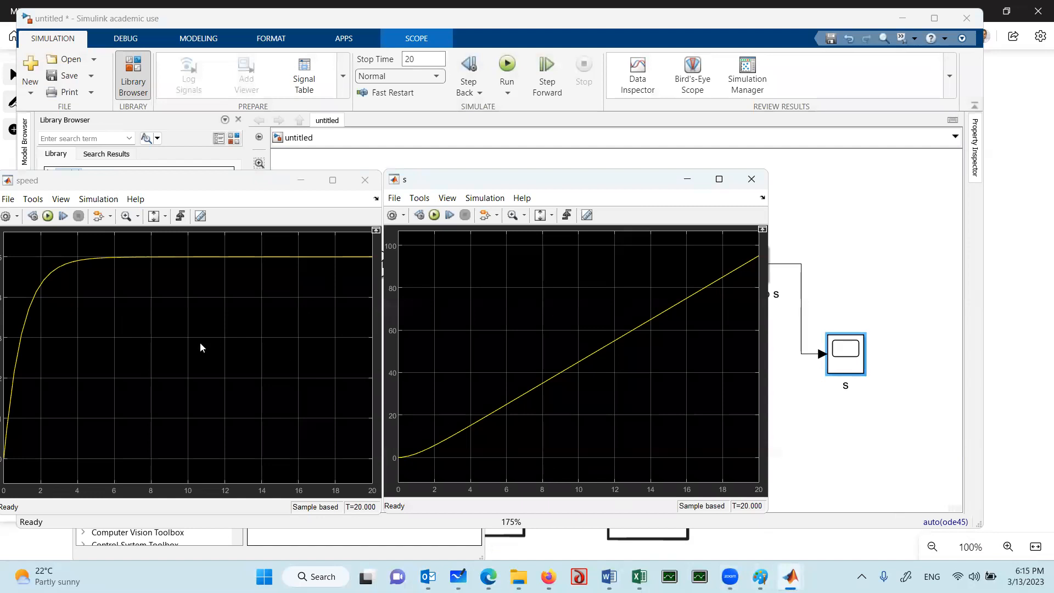